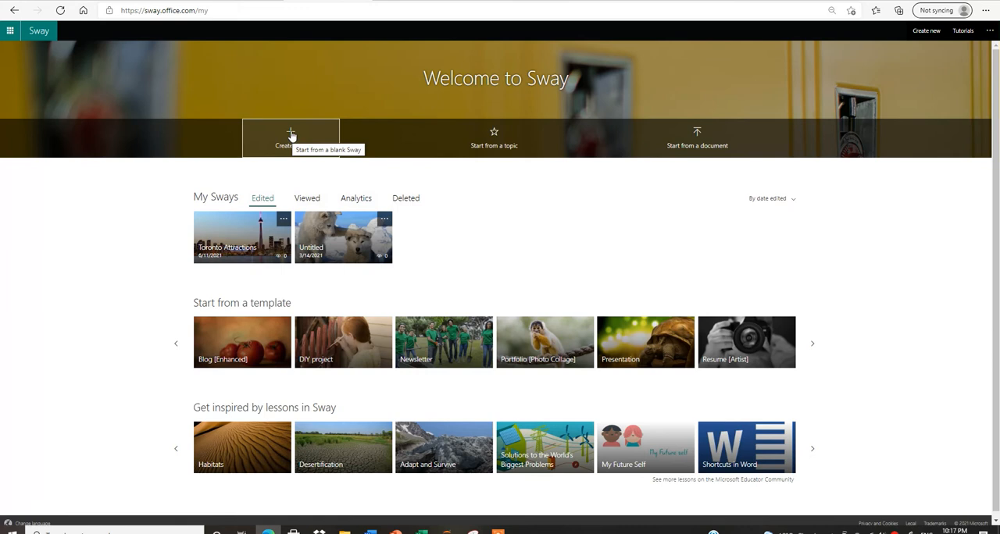
{"action": "left_click", "coordinate": [495, 139]}
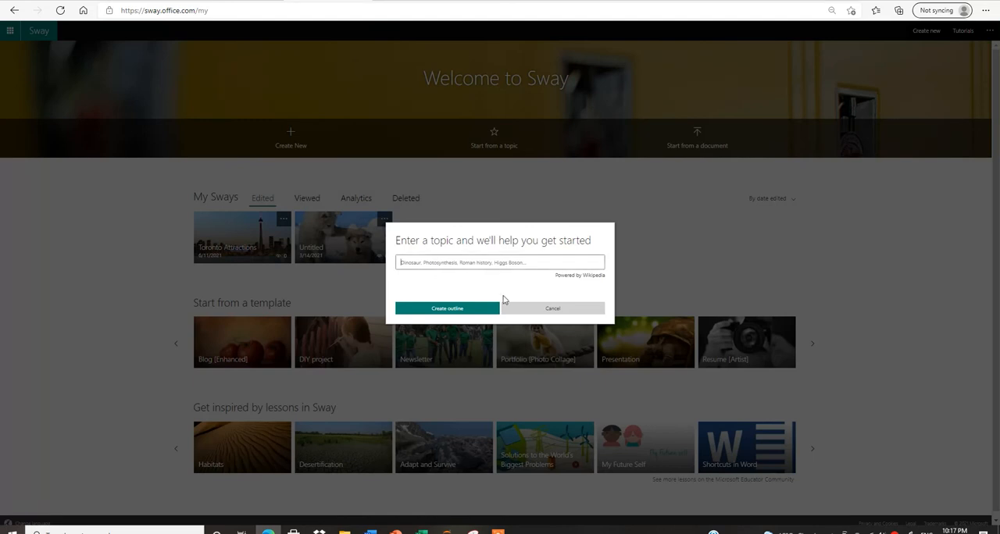
{"action": "left_click", "coordinate": [535, 311]}
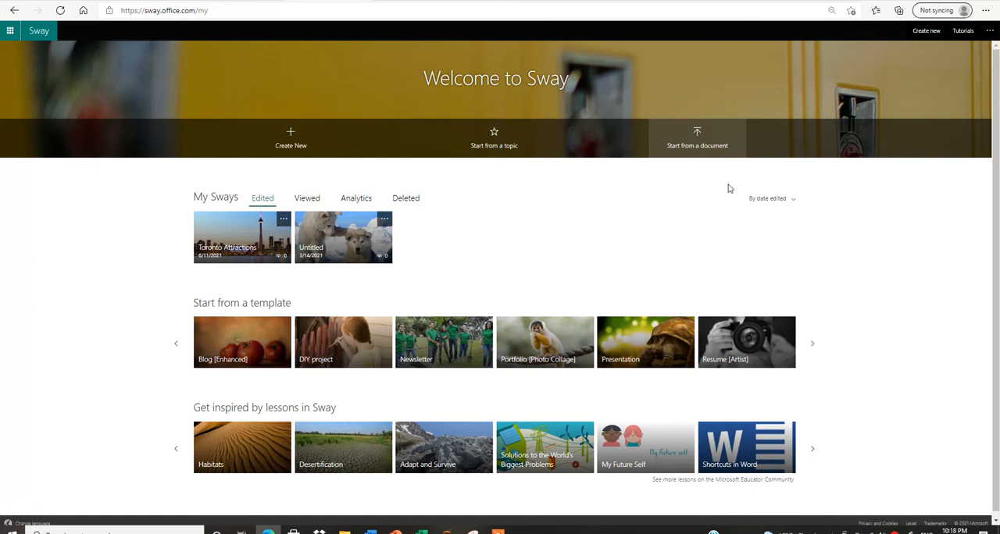
{"action": "left_click", "coordinate": [700, 148]}
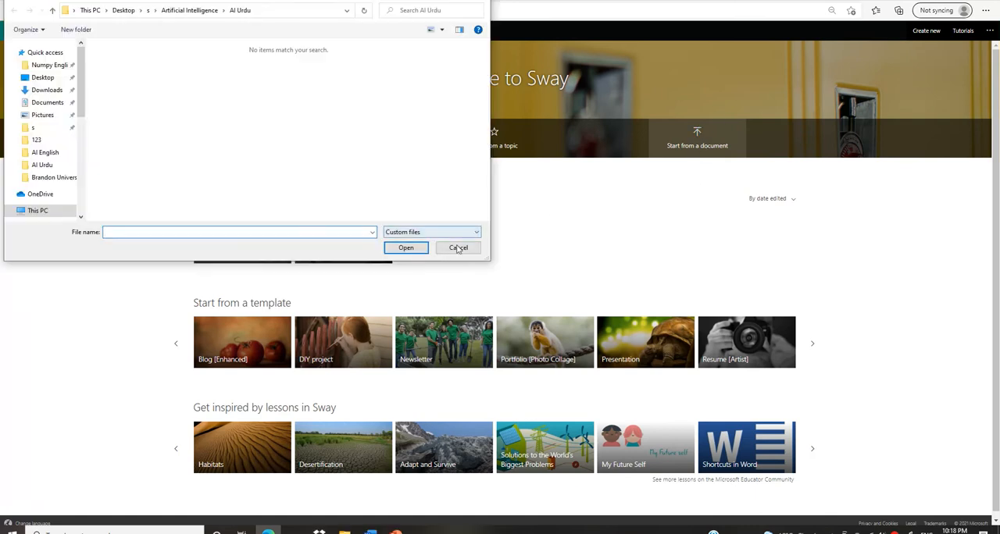
{"action": "left_click", "coordinate": [459, 248]}
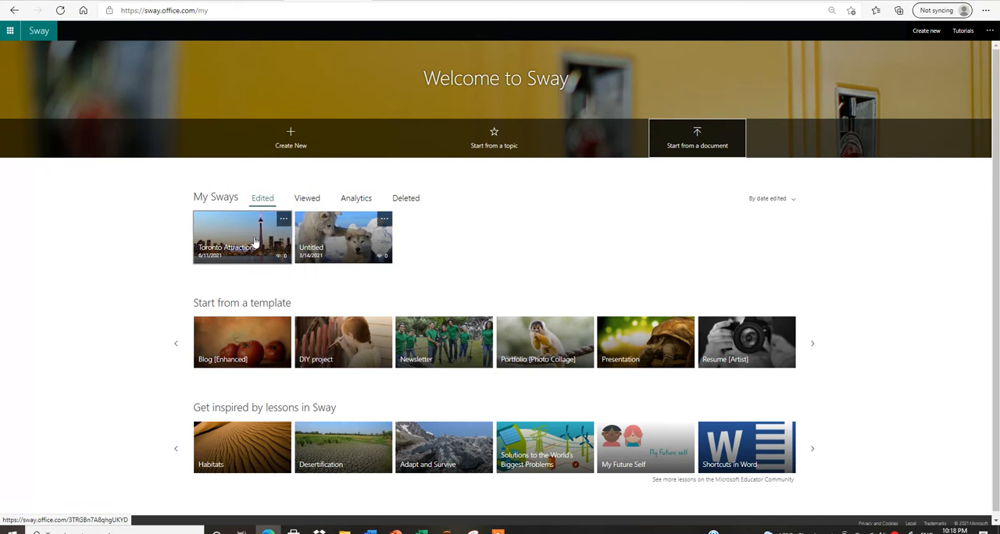
{"action": "left_click", "coordinate": [356, 204]}
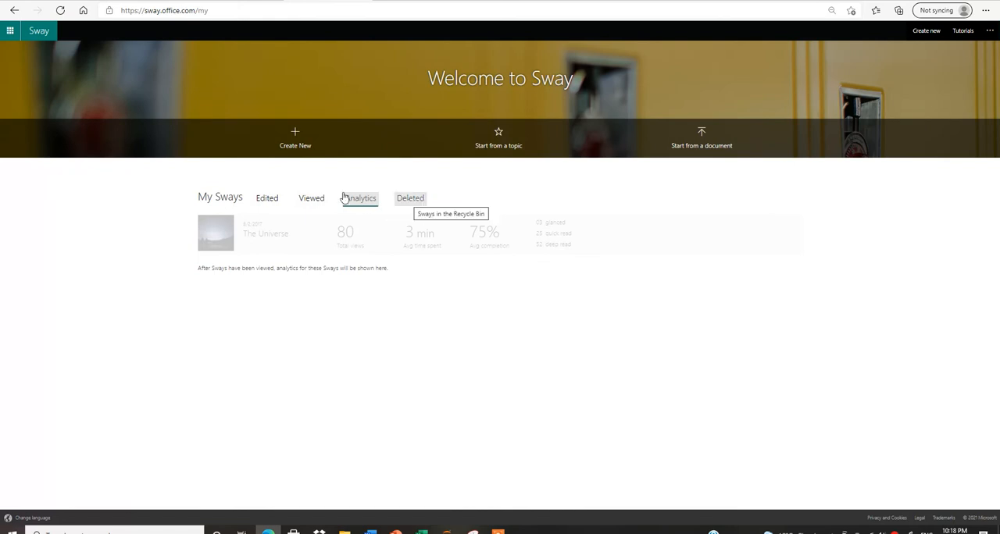
{"action": "left_click", "coordinate": [267, 199]}
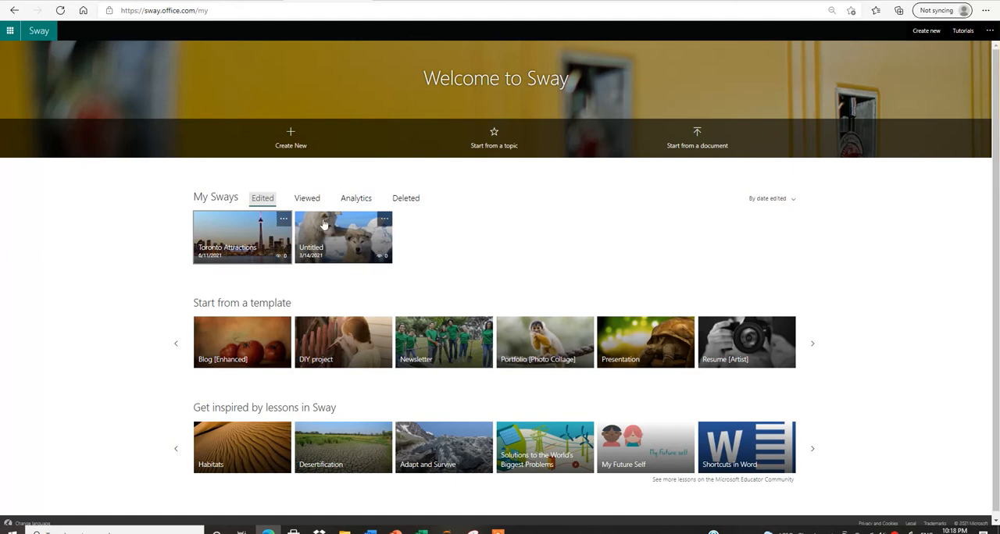
Move the existing Toronto Attractions Sway to the Recycle Bin and confirm the deletion.
{"action": "left_click", "coordinate": [283, 223]}
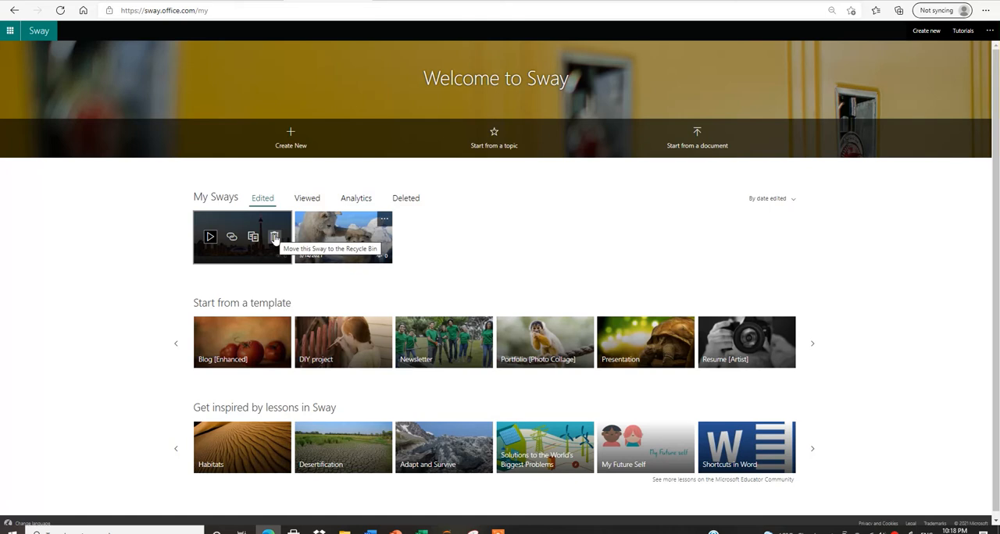
{"action": "left_click", "coordinate": [274, 237]}
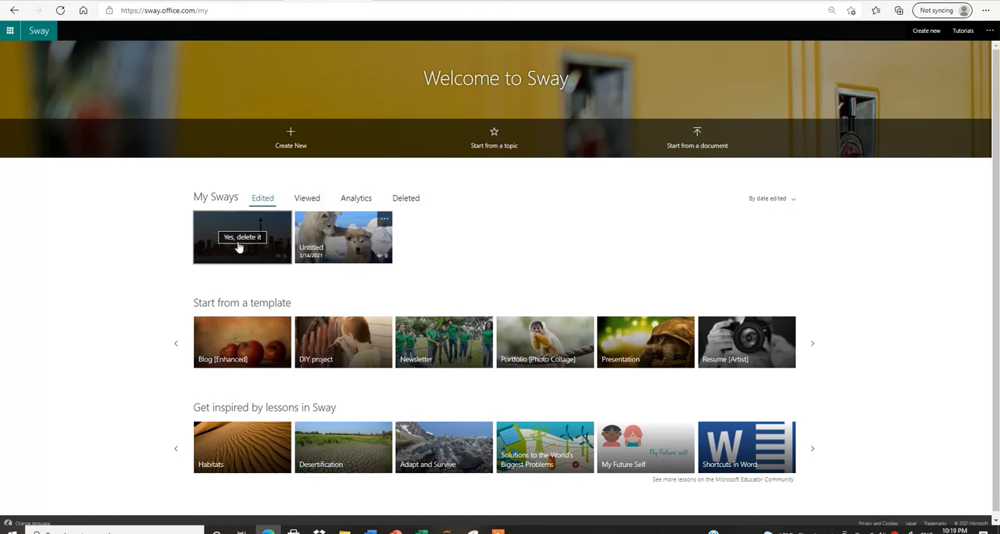
{"action": "left_click", "coordinate": [238, 240]}
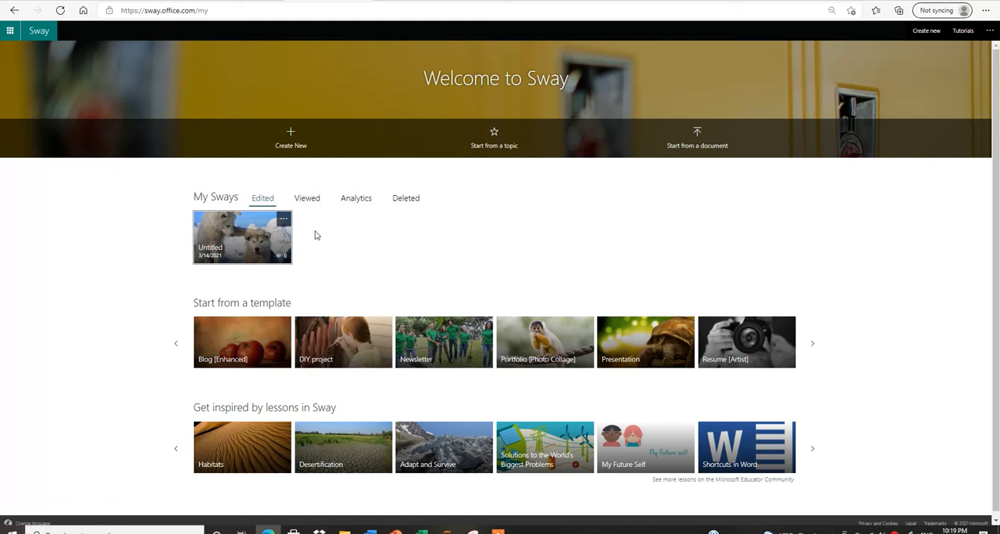
Create a new blank Sway, look at its design preview, and title it "Toronto attractions" in the storyline.
{"action": "left_click", "coordinate": [290, 135]}
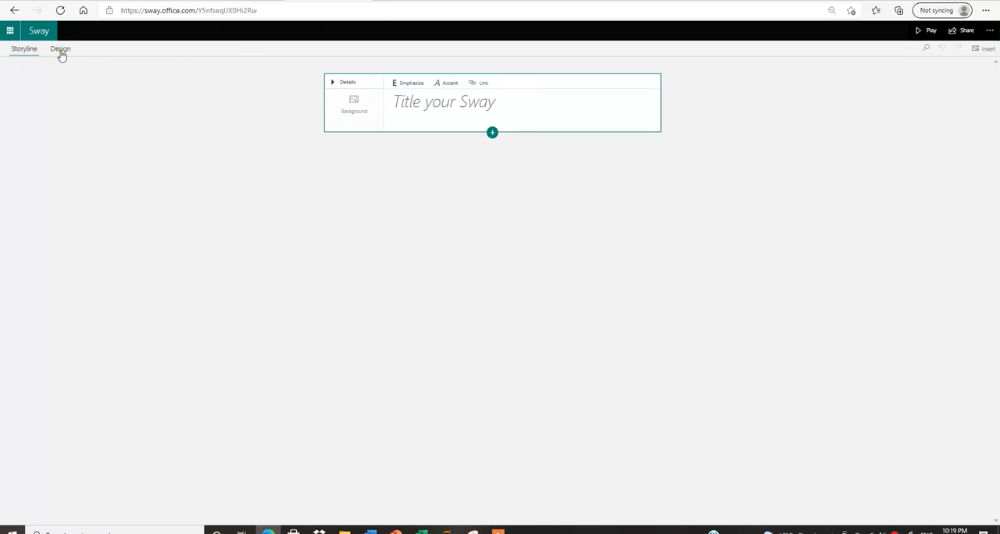
{"action": "left_click", "coordinate": [61, 50]}
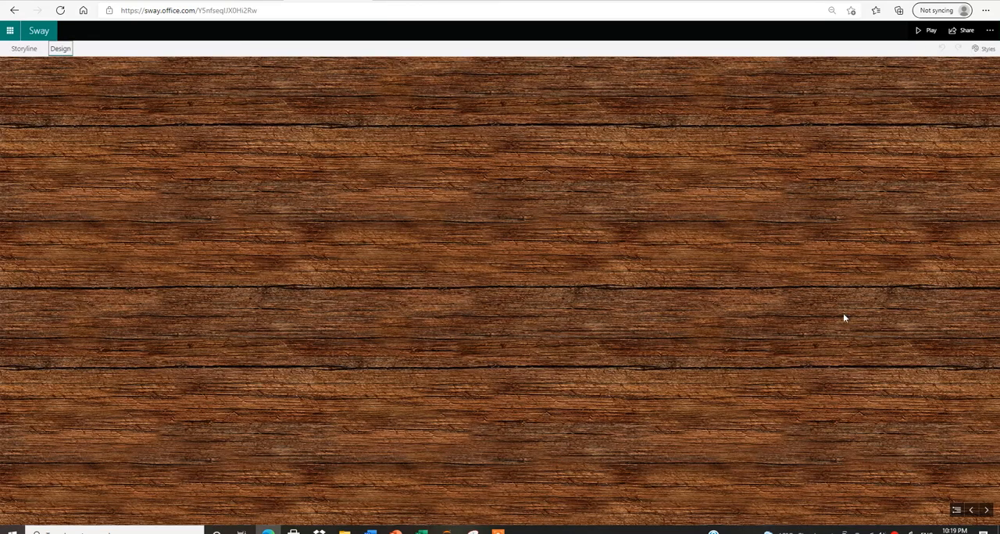
{"action": "left_click", "coordinate": [24, 48]}
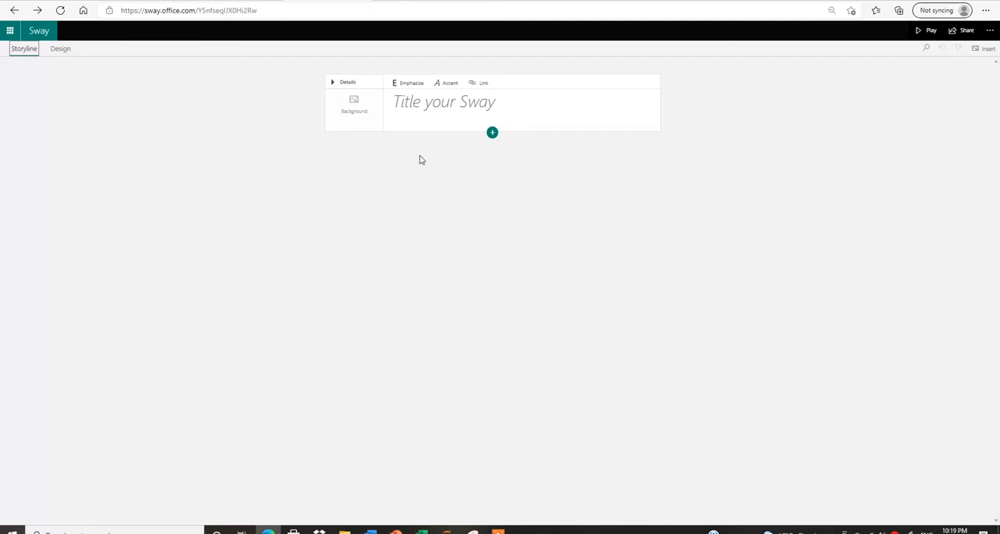
{"action": "left_click", "coordinate": [425, 104]}
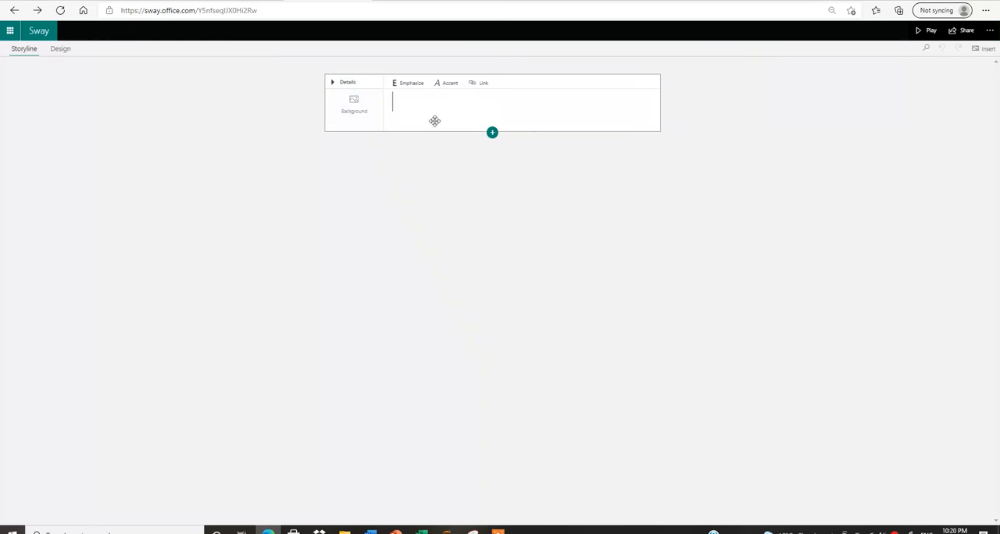
{"action": "type", "text": "Toronto attractions"}
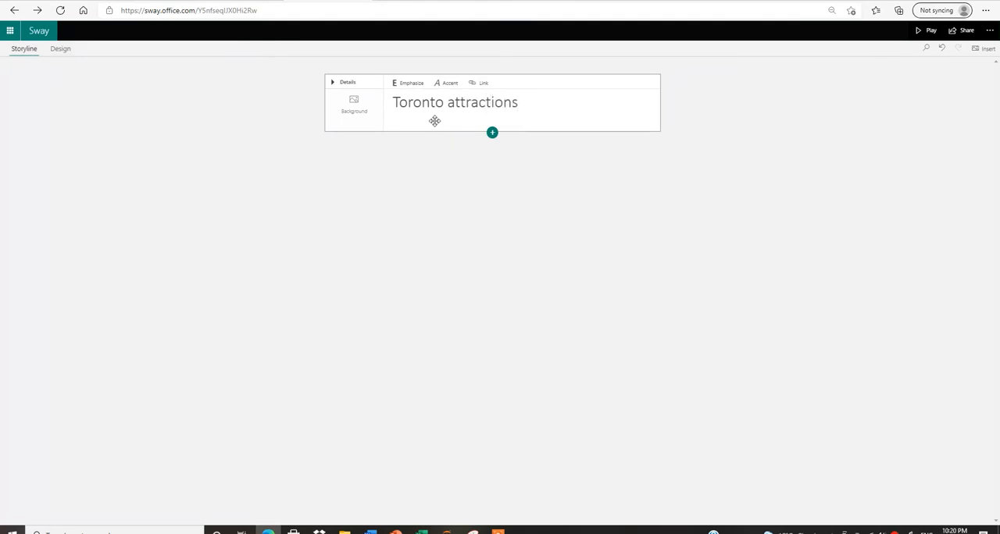
Emphasize the whole title text, try the Accent style on it, and undo the accent.
{"action": "left_click_drag", "start_coordinate": [522, 102], "coordinate": [385, 105]}
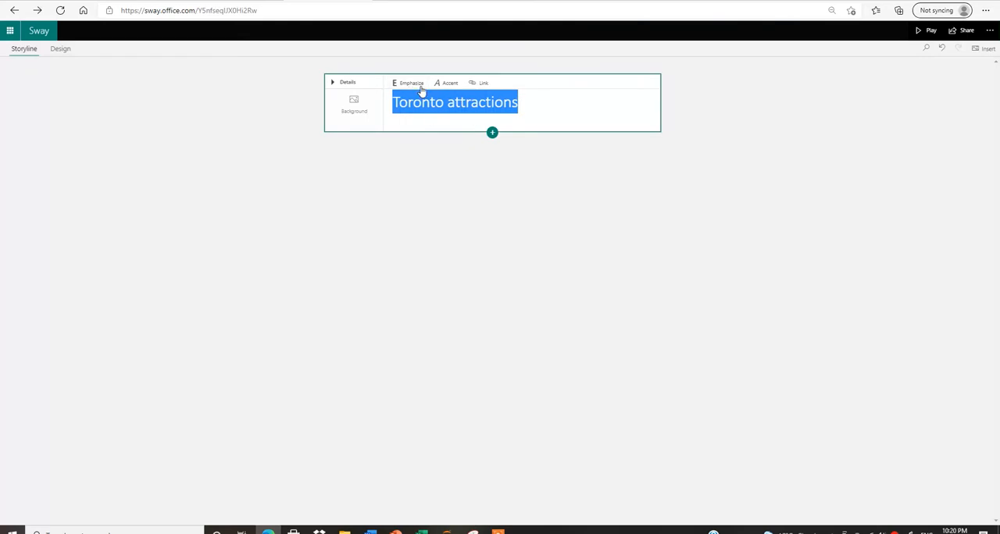
{"action": "left_click", "coordinate": [413, 88]}
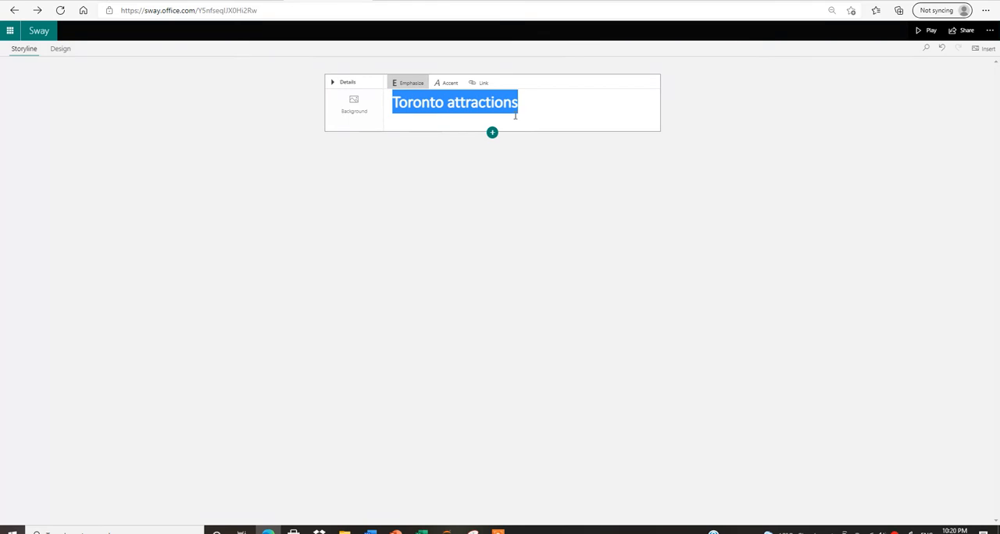
{"action": "left_click", "coordinate": [449, 87]}
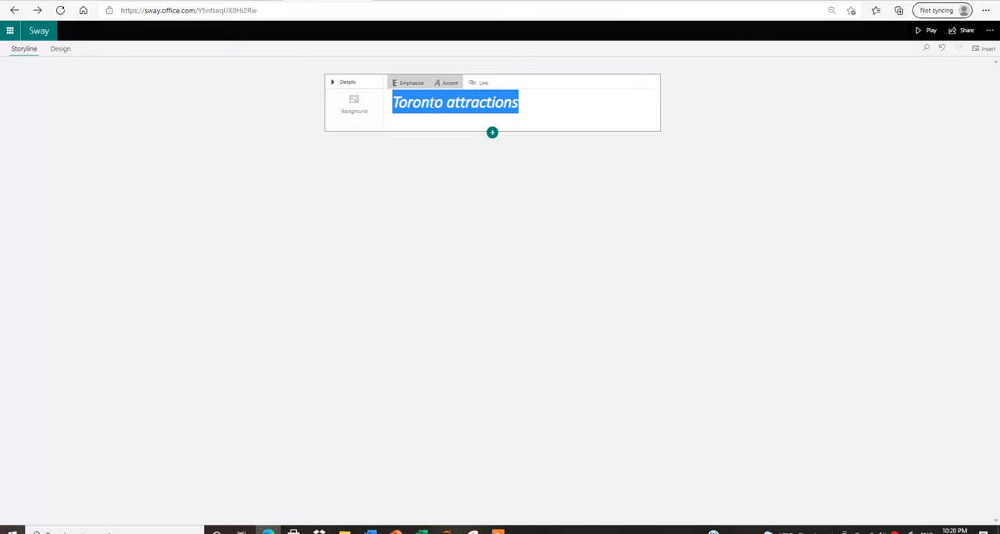
{"action": "left_click", "coordinate": [942, 50]}
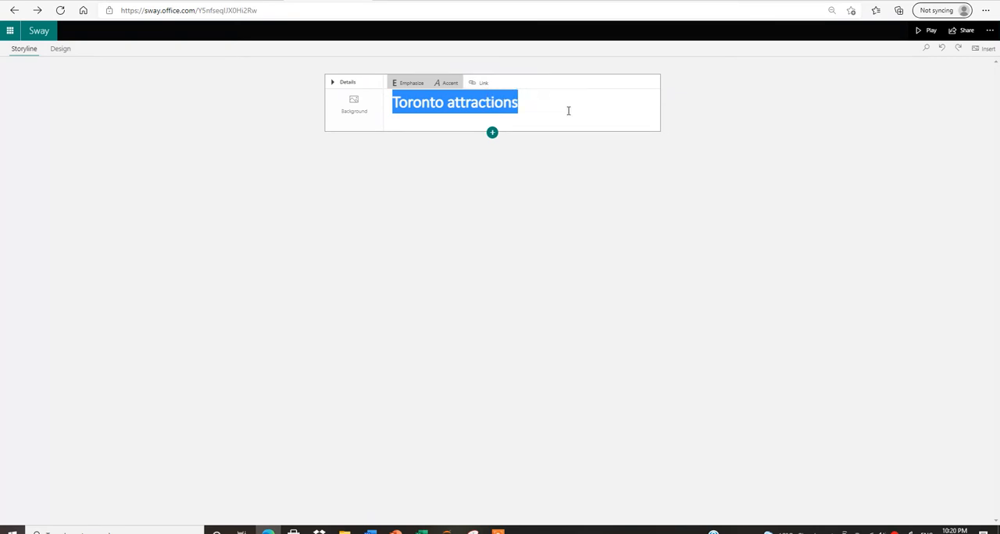
Check the heading's details and capitalize the second word of the title so it reads "Toronto Attractions".
{"action": "left_click", "coordinate": [332, 84]}
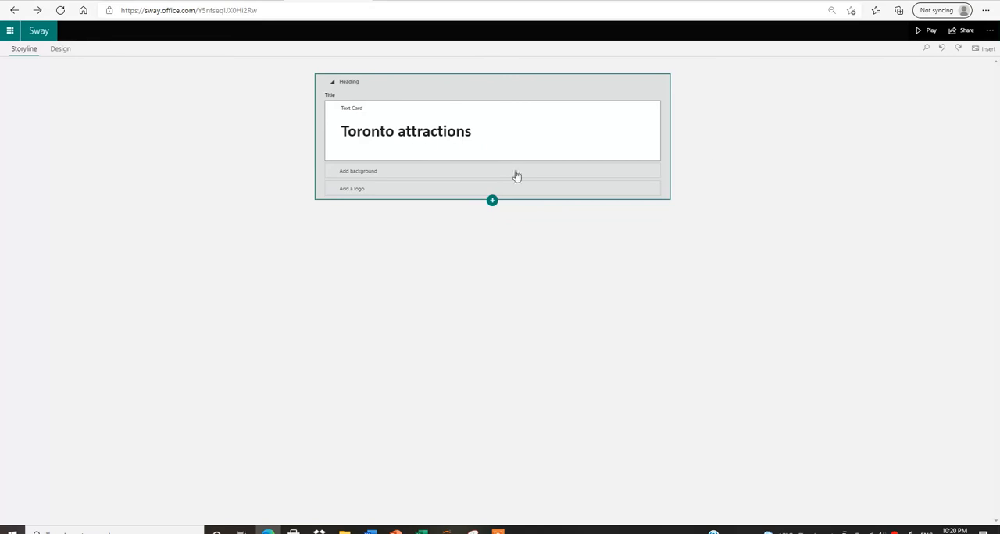
{"action": "left_click", "coordinate": [332, 83]}
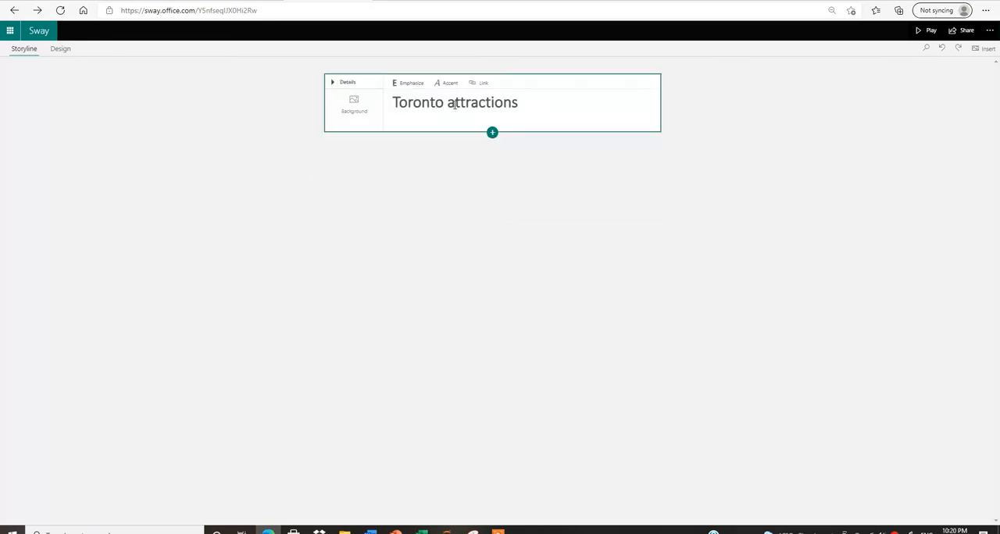
{"action": "left_click_drag", "start_coordinate": [454, 104], "coordinate": [447, 104]}
{"action": "type", "text": "A"}
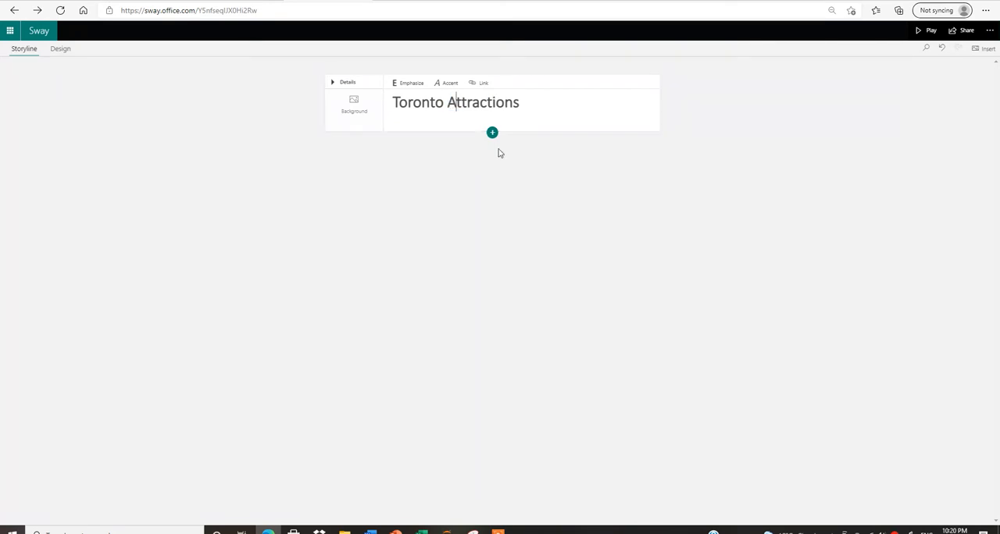
Open the image search for the title card's background, browse the suggested Food images and available sources, and clear the search.
{"action": "left_click", "coordinate": [350, 105]}
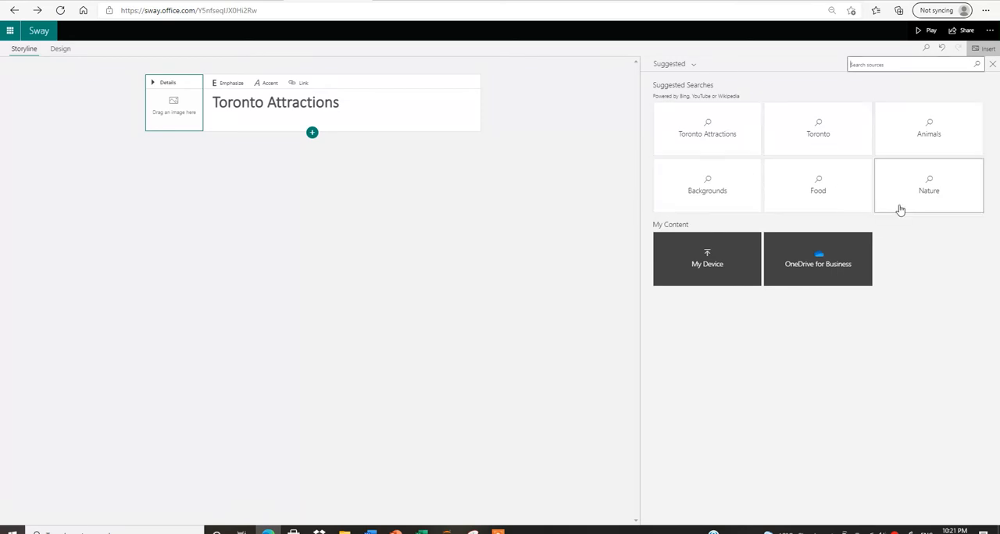
{"action": "left_click", "coordinate": [818, 184]}
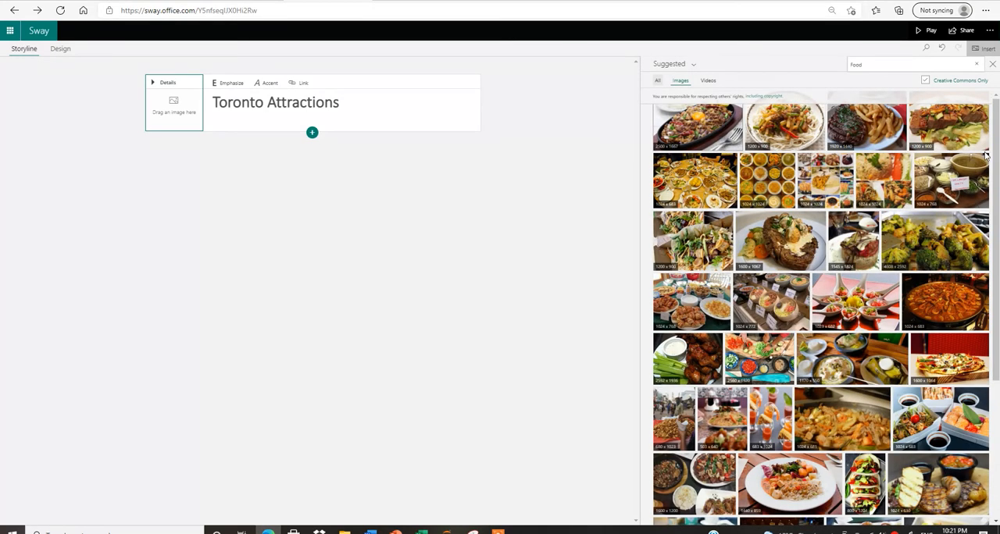
{"action": "left_click", "coordinate": [694, 67]}
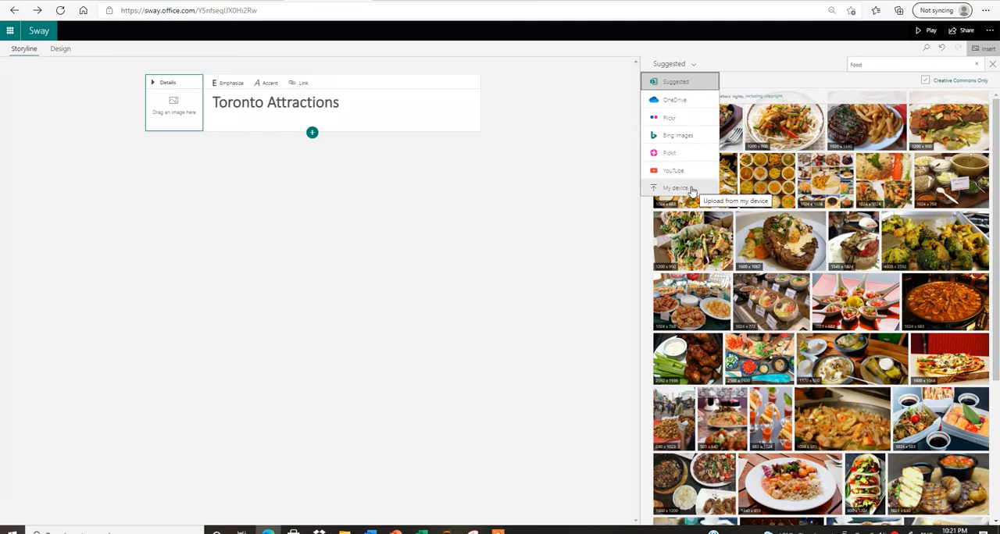
{"action": "double_click", "coordinate": [873, 65]}
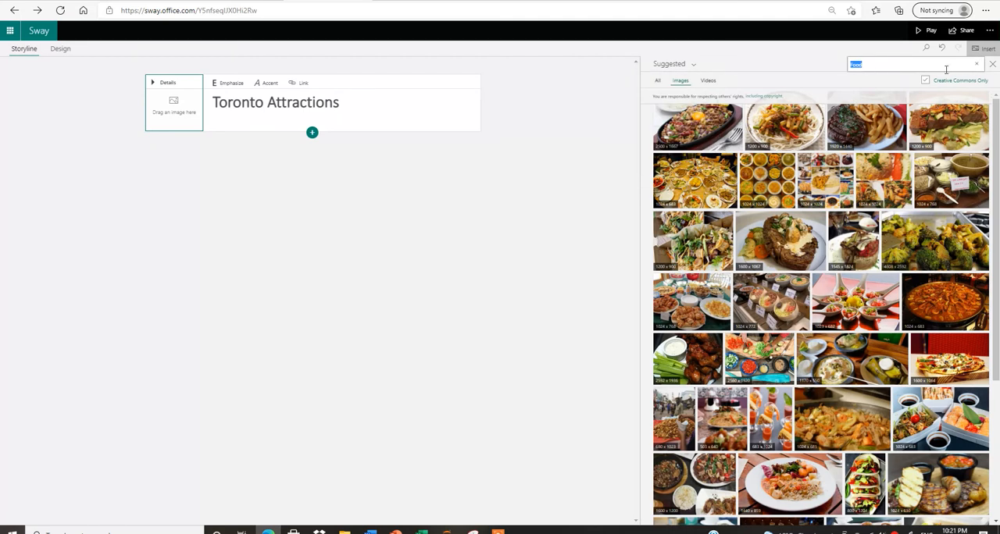
{"action": "left_click", "coordinate": [977, 66]}
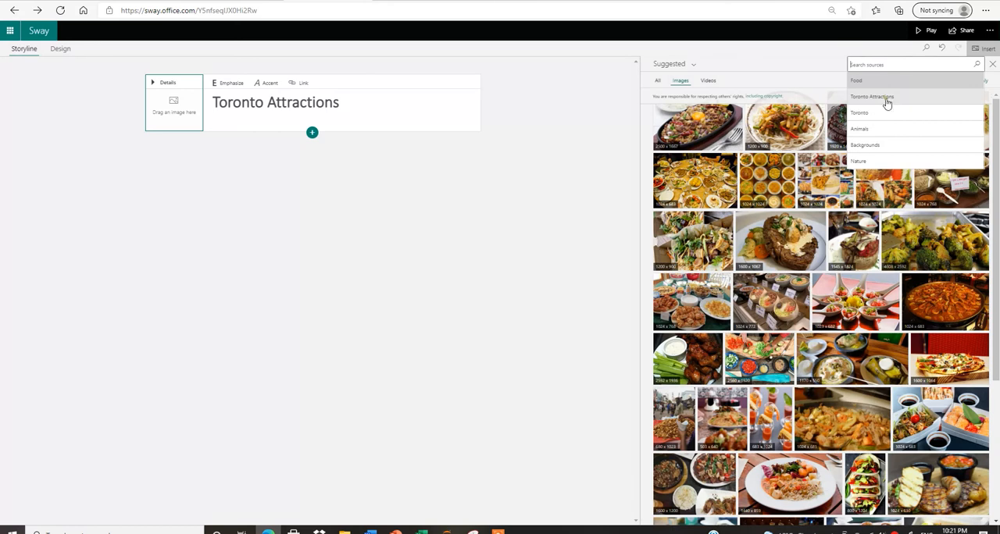
Search the suggested Toronto Attractions images and add the night skyline with the CN Tower as the title card's background.
{"action": "left_click", "coordinate": [887, 99]}
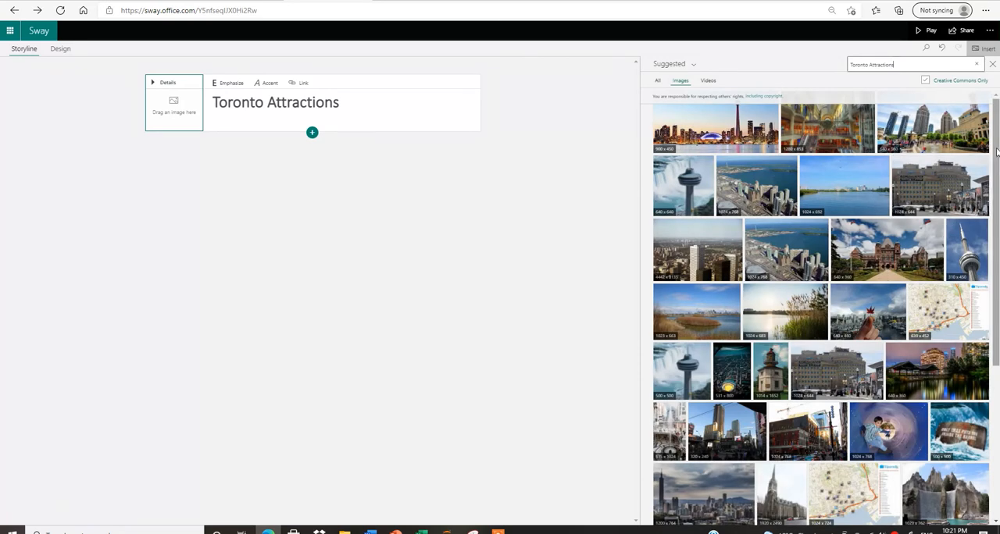
{"action": "left_click_drag", "start_coordinate": [991, 169], "coordinate": [989, 269]}
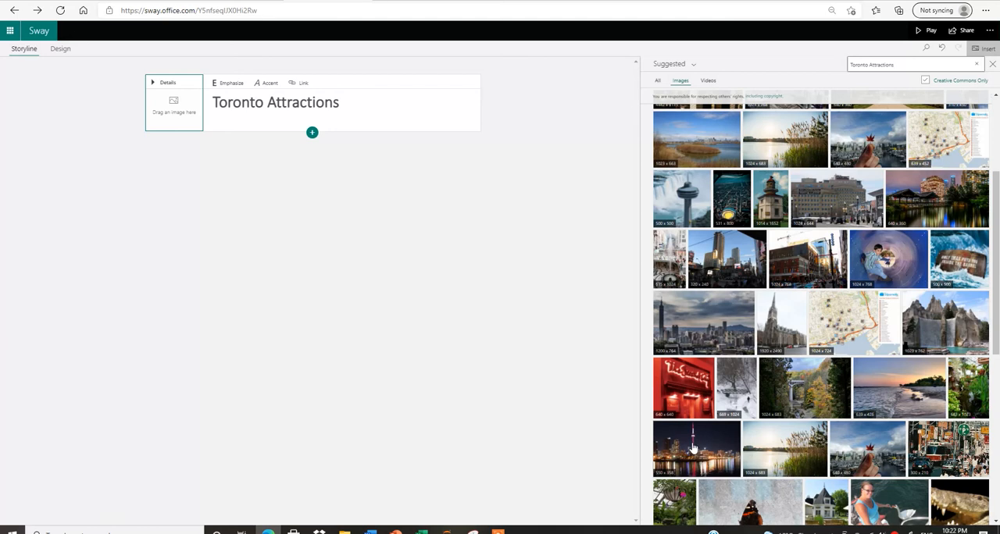
{"action": "left_click", "coordinate": [693, 448]}
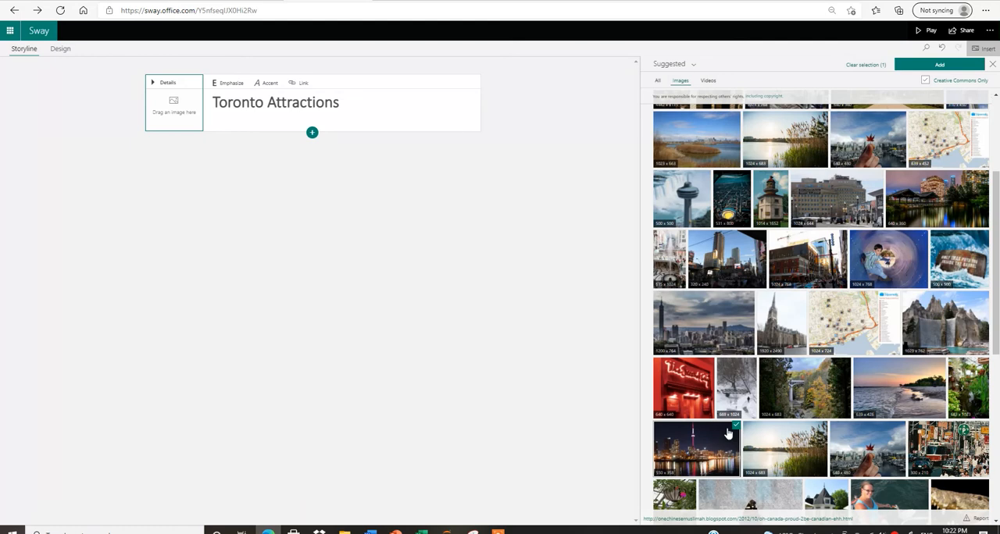
{"action": "left_click", "coordinate": [934, 66]}
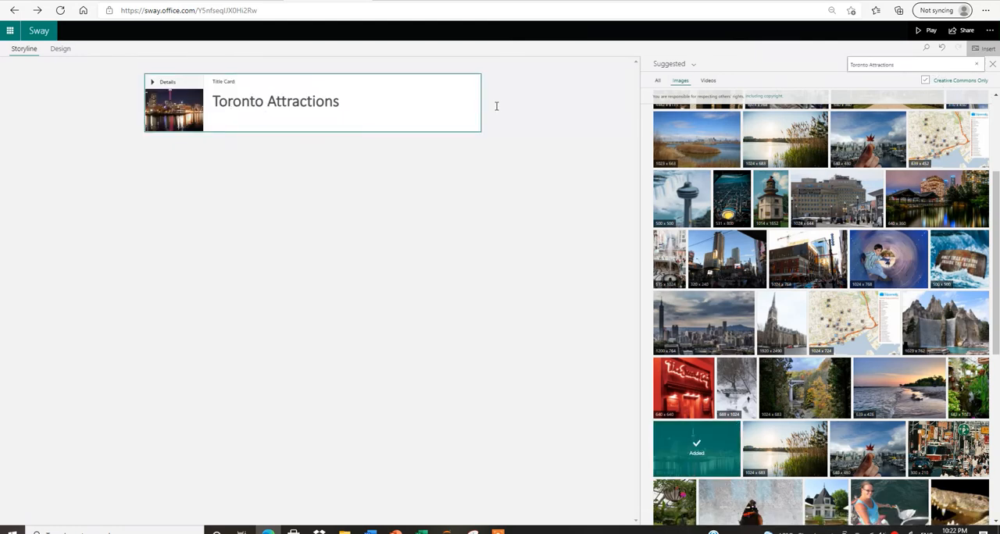
Examine the title card's expanded details with its title text, background image and logo option, and collapse them again.
{"action": "left_click", "coordinate": [152, 82]}
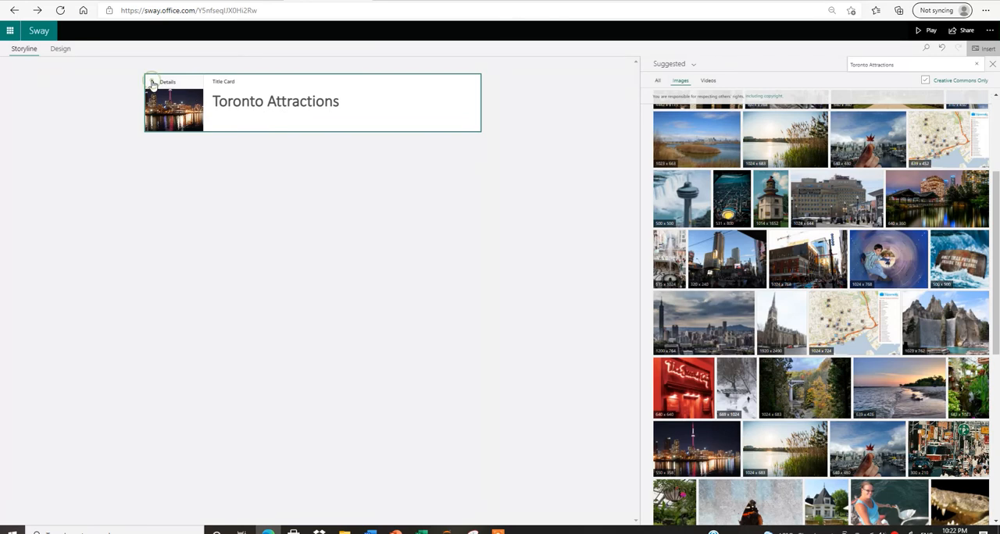
{"action": "left_click", "coordinate": [331, 113]}
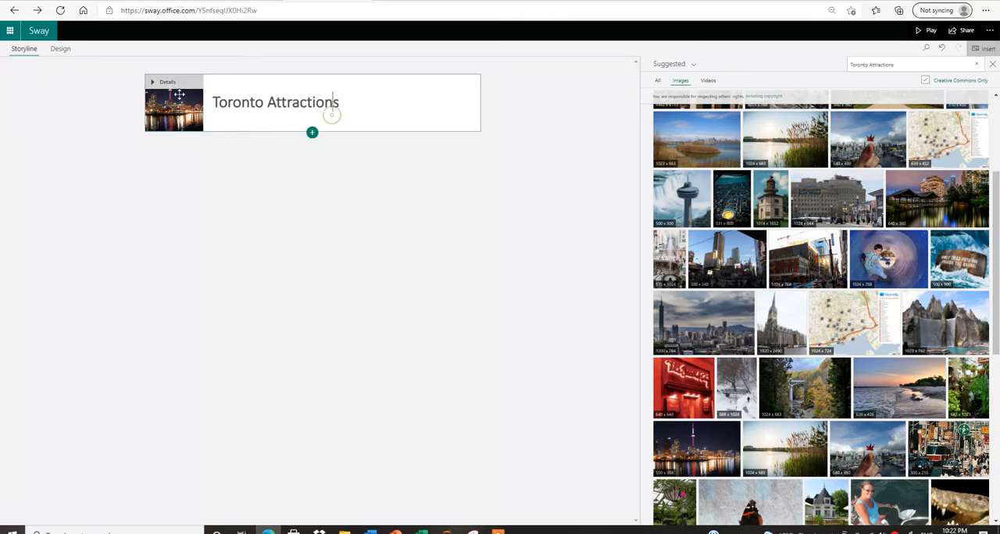
{"action": "left_click", "coordinate": [154, 84]}
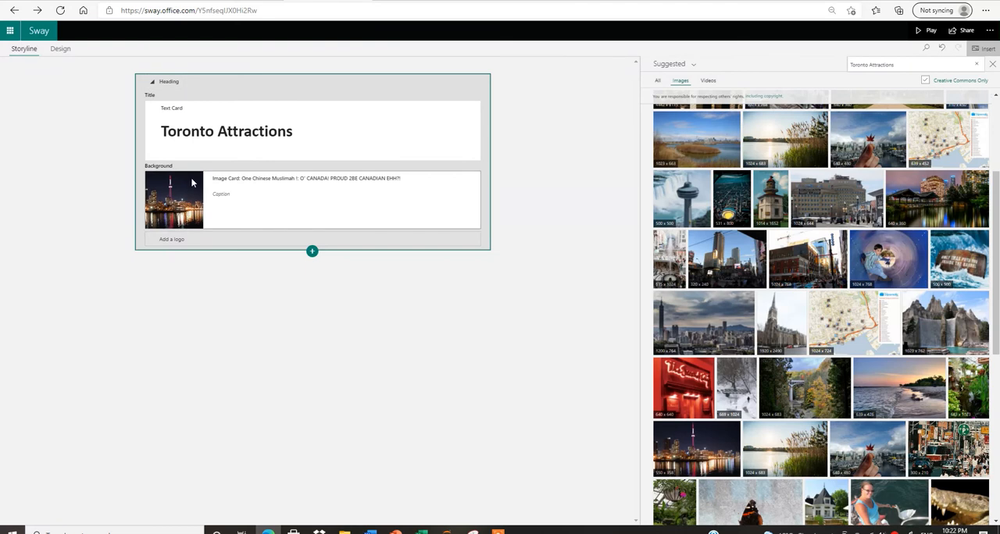
{"action": "left_click", "coordinate": [152, 82]}
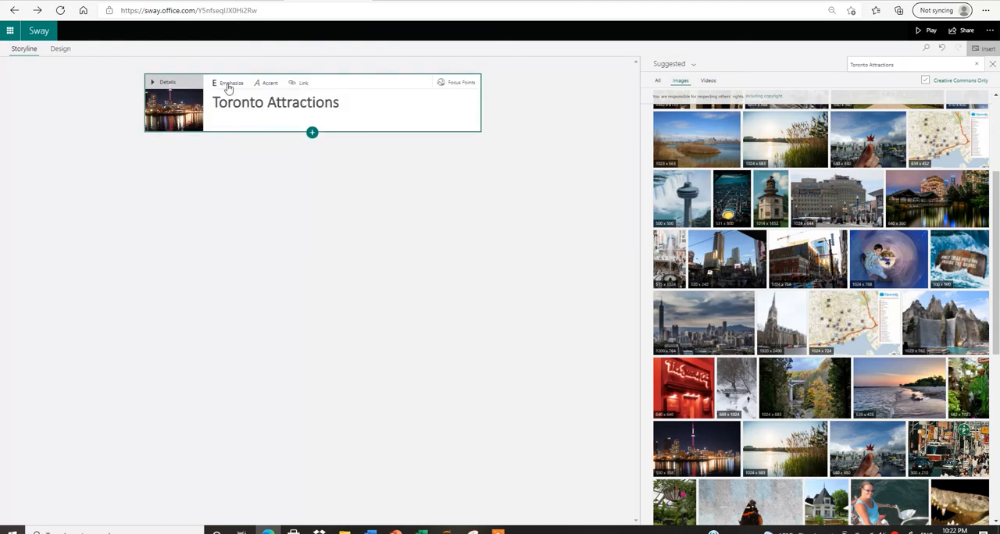
Set seven focus points on the title card's background image, covering the CN Tower, the waterfront buildings and the reflections in the water.
{"action": "left_click", "coordinate": [458, 85]}
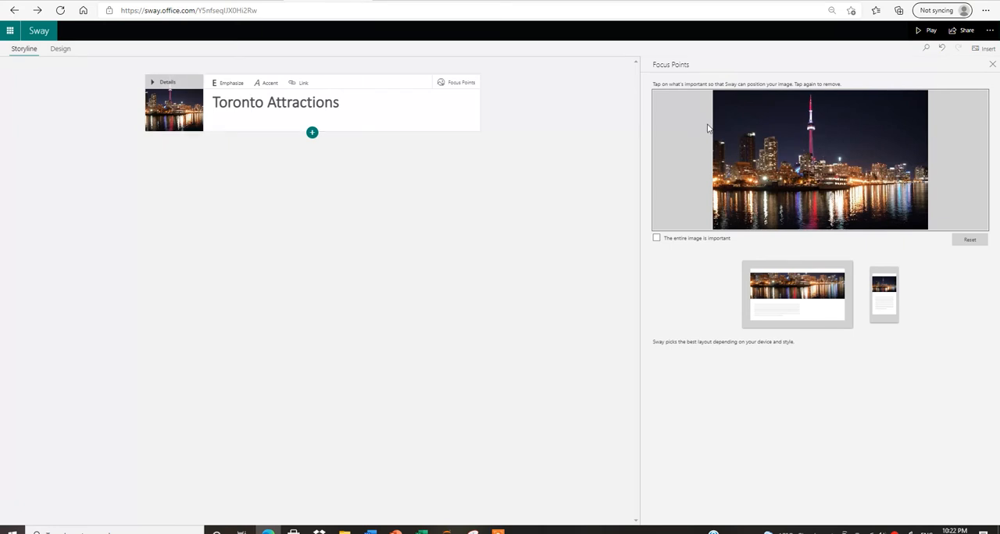
{"action": "left_click", "coordinate": [811, 127]}
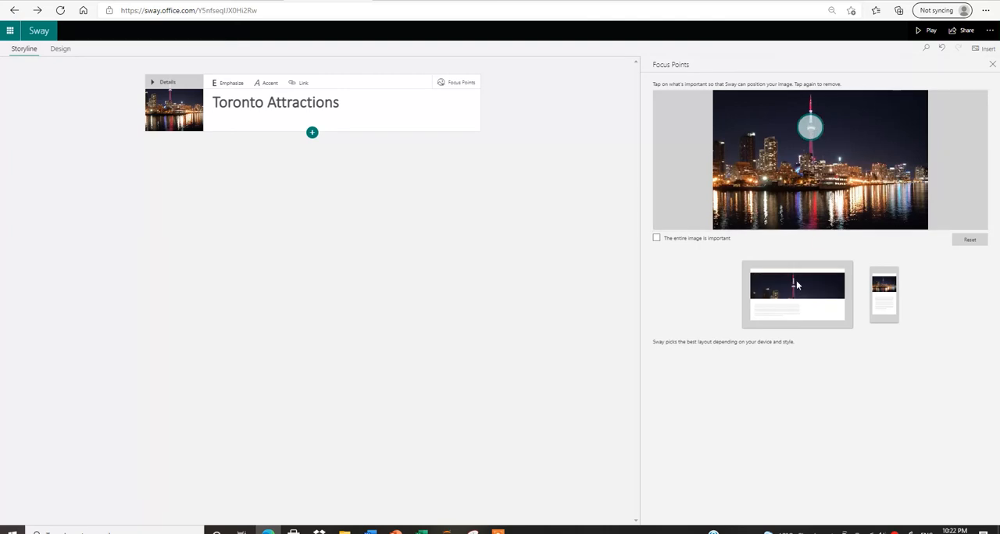
{"action": "left_click", "coordinate": [814, 177]}
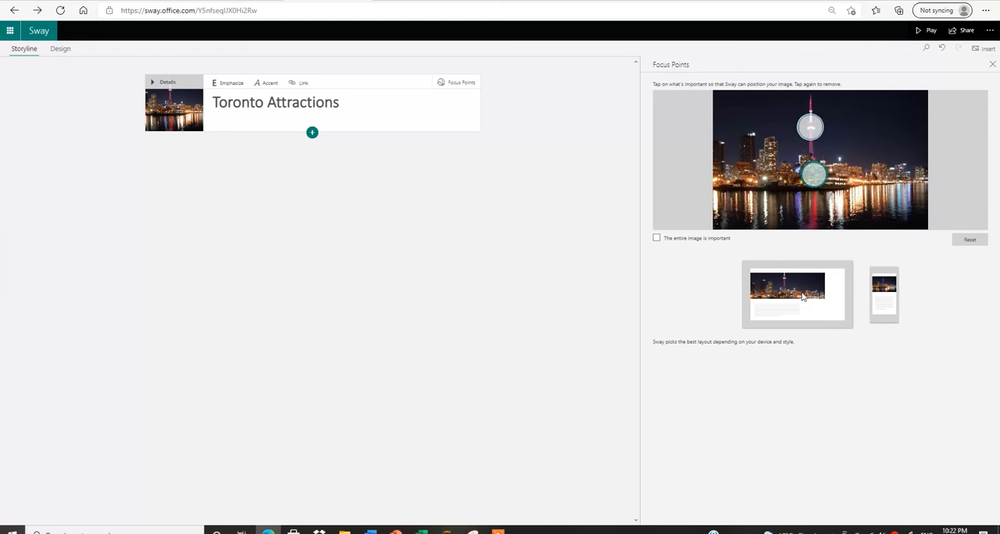
{"action": "left_click", "coordinate": [781, 197]}
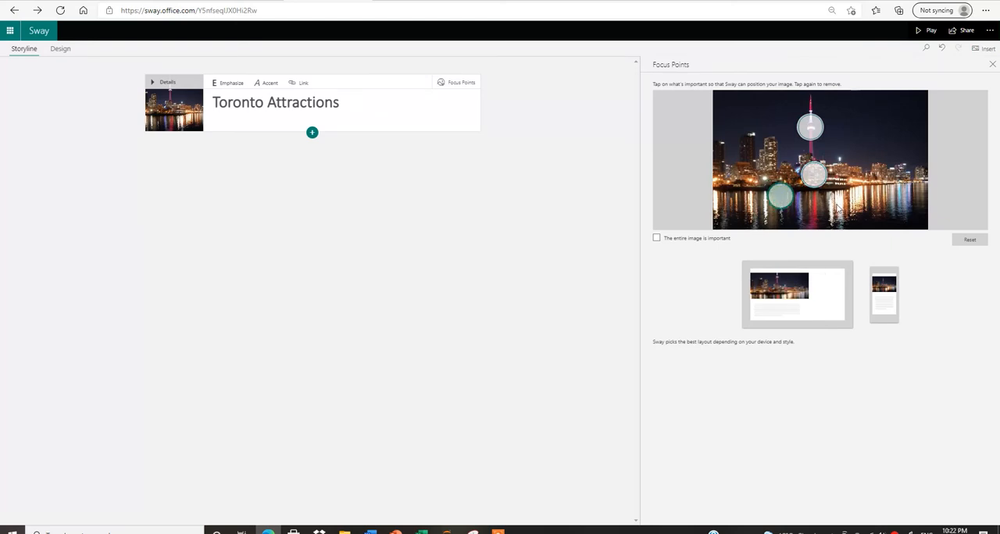
{"action": "left_click", "coordinate": [835, 204]}
{"action": "left_click", "coordinate": [873, 196]}
{"action": "left_click", "coordinate": [889, 180]}
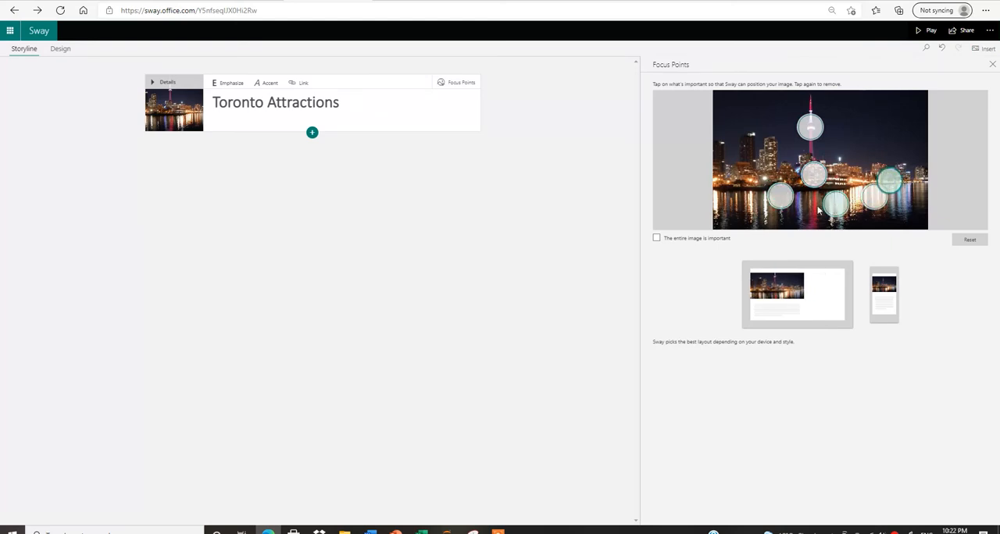
{"action": "left_click", "coordinate": [811, 205]}
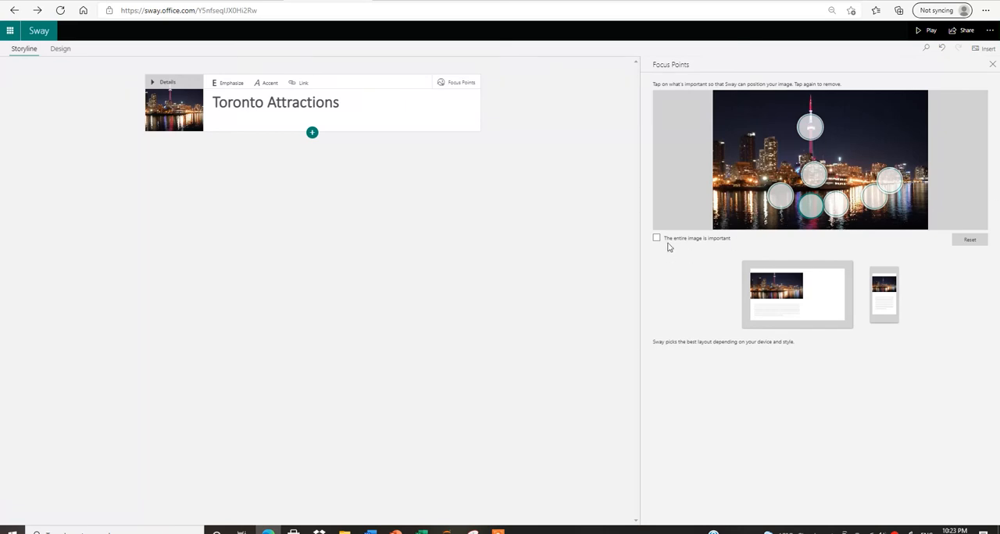
{"action": "left_click", "coordinate": [992, 64]}
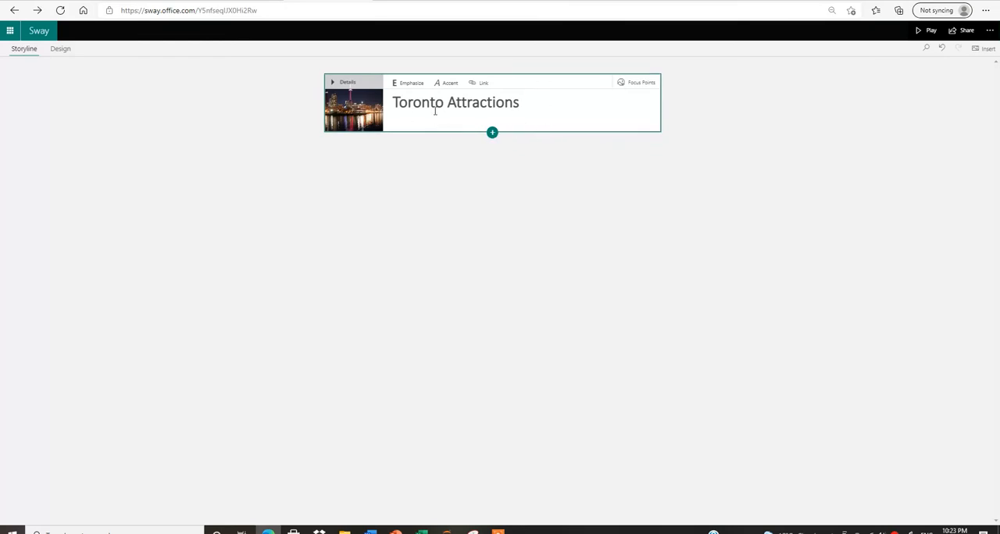
Look through the available text, media and group card types, and insert a text card below the title card.
{"action": "left_click", "coordinate": [492, 133]}
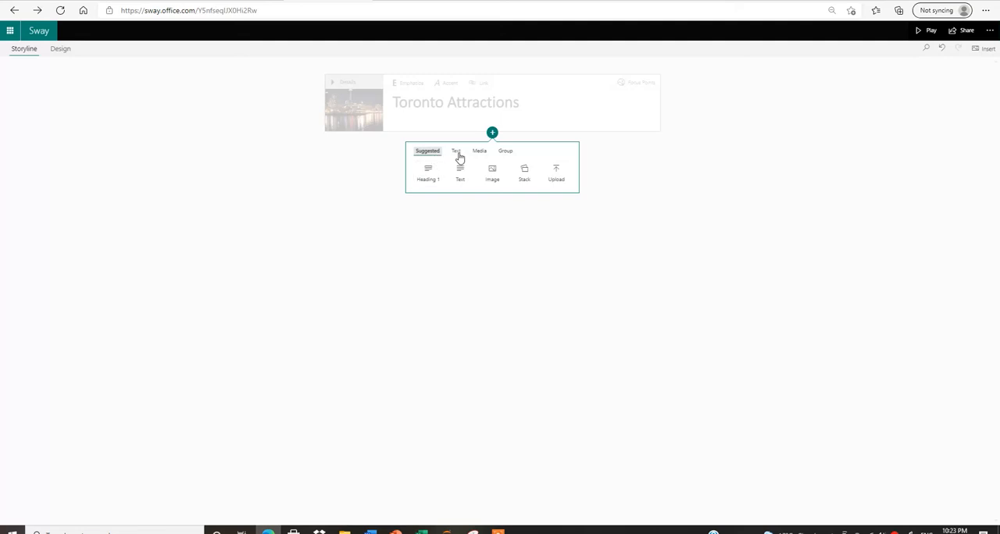
{"action": "left_click", "coordinate": [459, 154]}
{"action": "left_click", "coordinate": [482, 152]}
{"action": "left_click", "coordinate": [505, 151]}
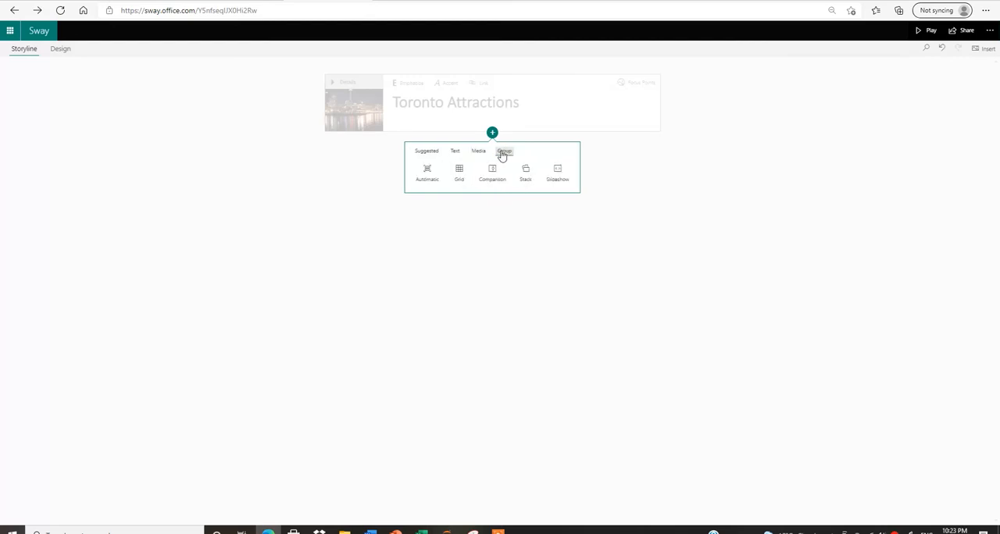
{"action": "left_click", "coordinate": [454, 152]}
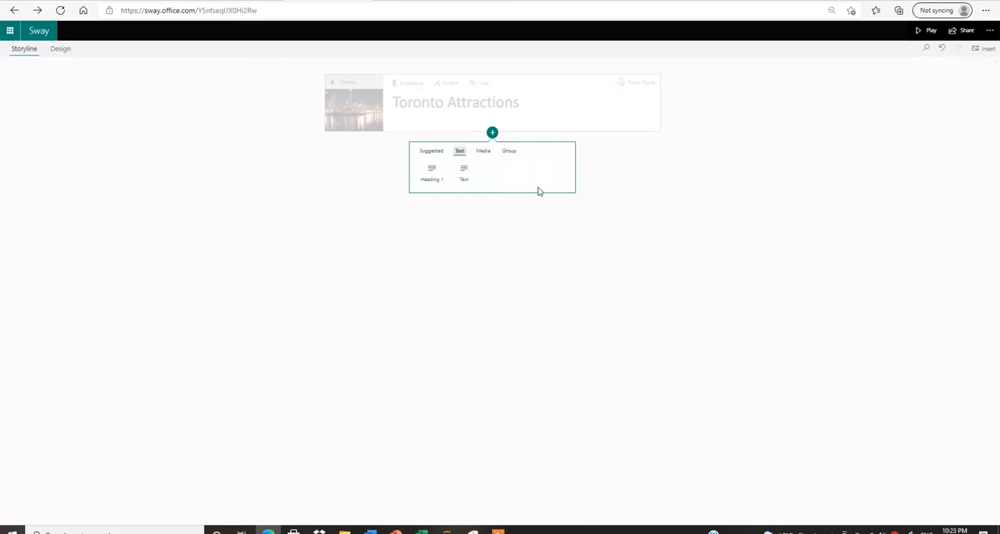
{"action": "left_click", "coordinate": [463, 171]}
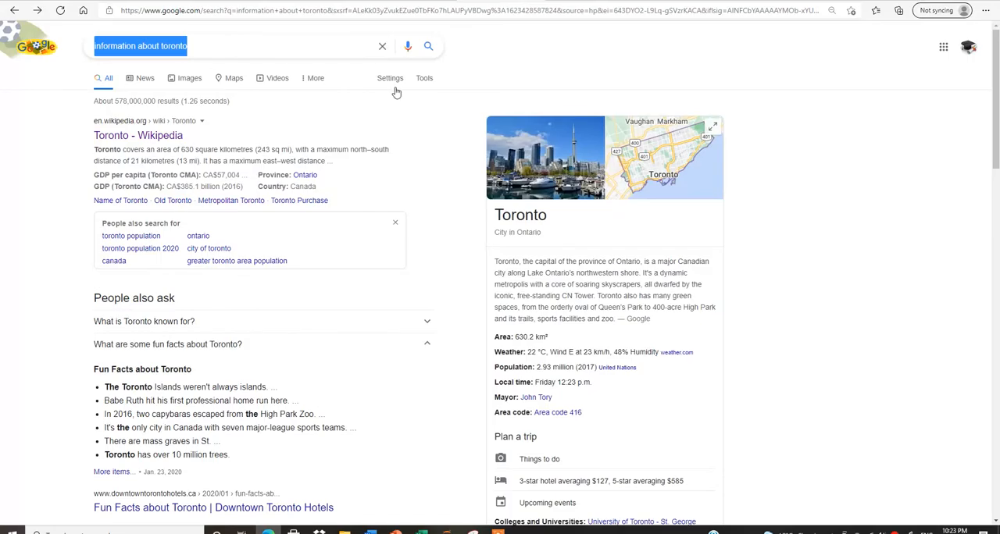
Copy the Wikipedia snippet about Toronto's area from the "information about toronto" Google results and paste it into the new text card in Sway.
{"action": "mouse_move", "coordinate": [95, 149]}
{"action": "left_mouse_down"}
{"action": "mouse_move", "coordinate": [110, 161]}
{"action": "mouse_move", "coordinate": [330, 161]}
{"action": "mouse_move", "coordinate": [200, 149]}
{"action": "mouse_move", "coordinate": [97, 123]}
{"action": "mouse_move", "coordinate": [91, 151]}
{"action": "left_mouse_up"}
{"action": "key", "text": "ctrl+c"}
{"action": "left_click", "coordinate": [330, 162]}
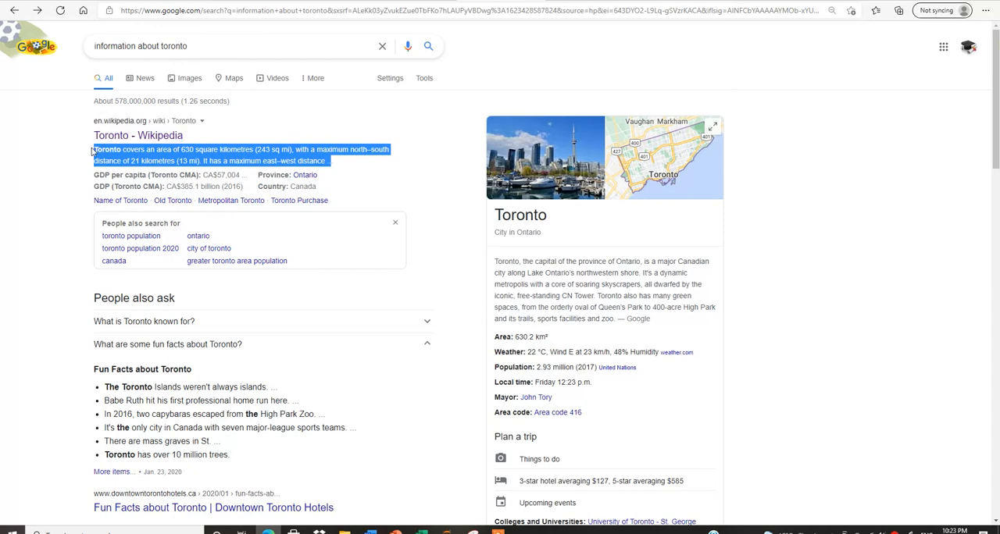
{"action": "left_click", "coordinate": [328, 0]}
{"action": "left_click", "coordinate": [371, 164]}
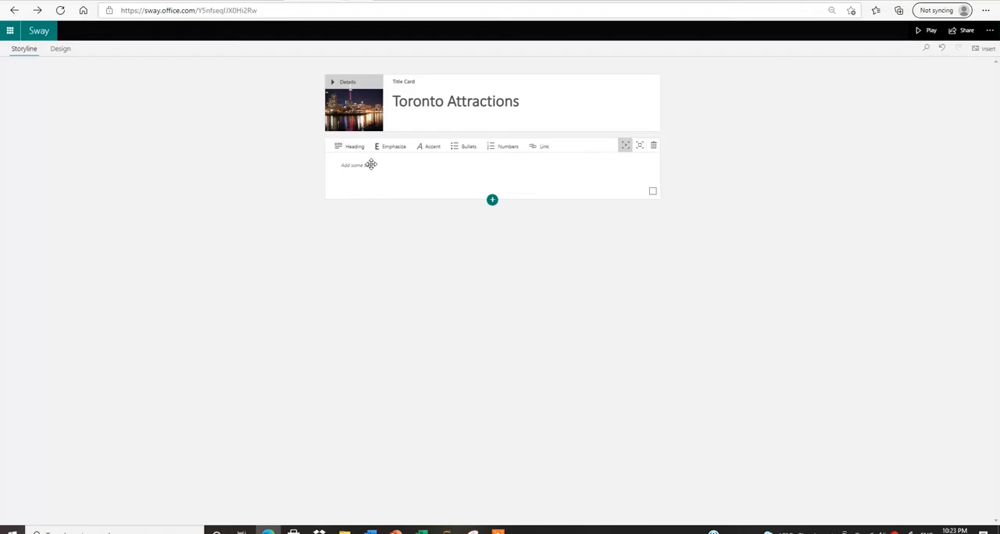
{"action": "left_click", "coordinate": [376, 172]}
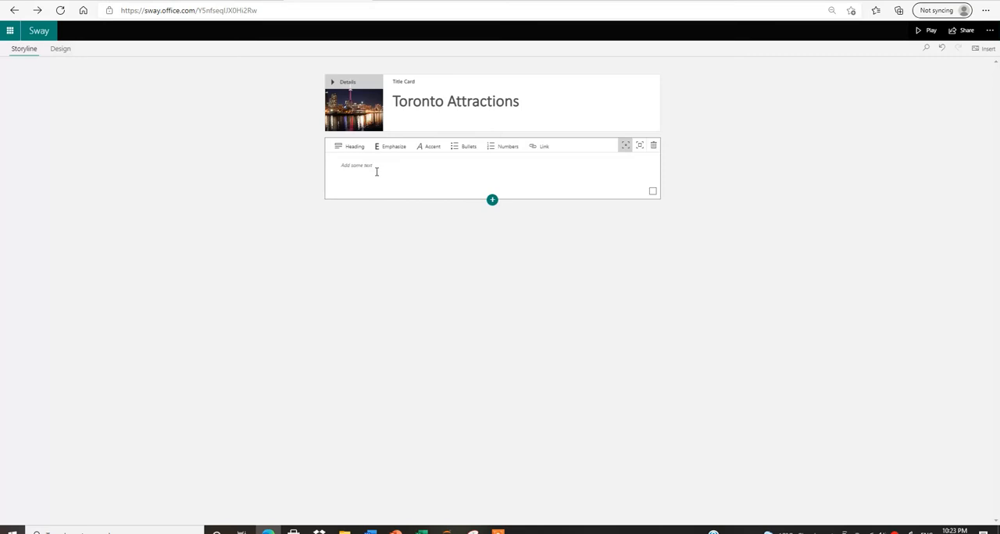
{"action": "key", "text": "ctrl+v"}
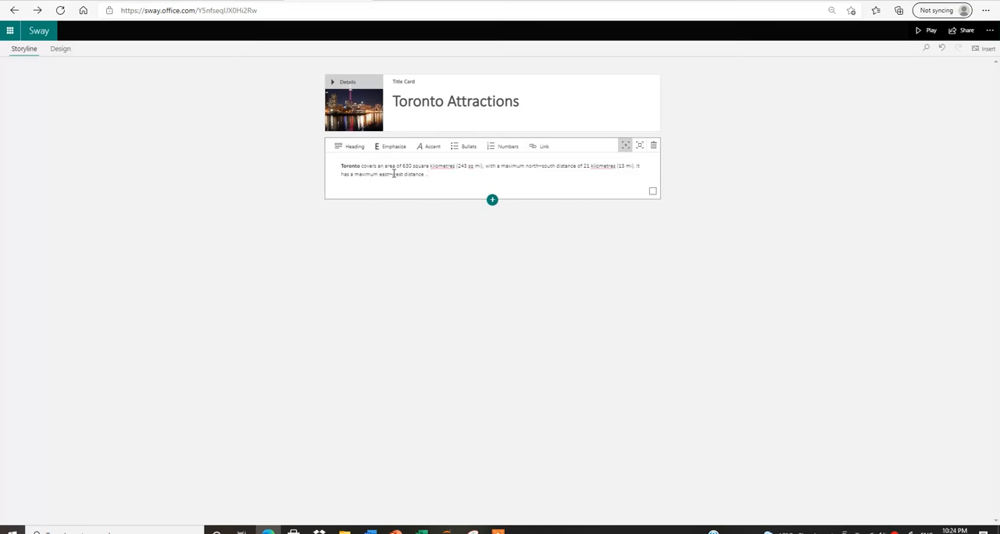
Set the text card's emphasis to Moderate and correct its flagged spellings to "kilometers" in both places and "sq.".
{"action": "left_click", "coordinate": [639, 148]}
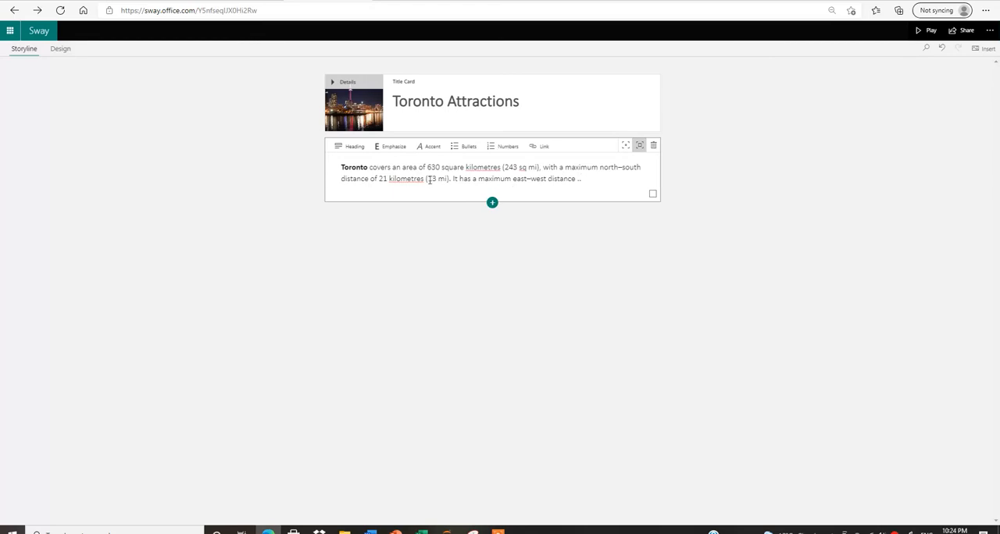
{"action": "right_click", "coordinate": [482, 167]}
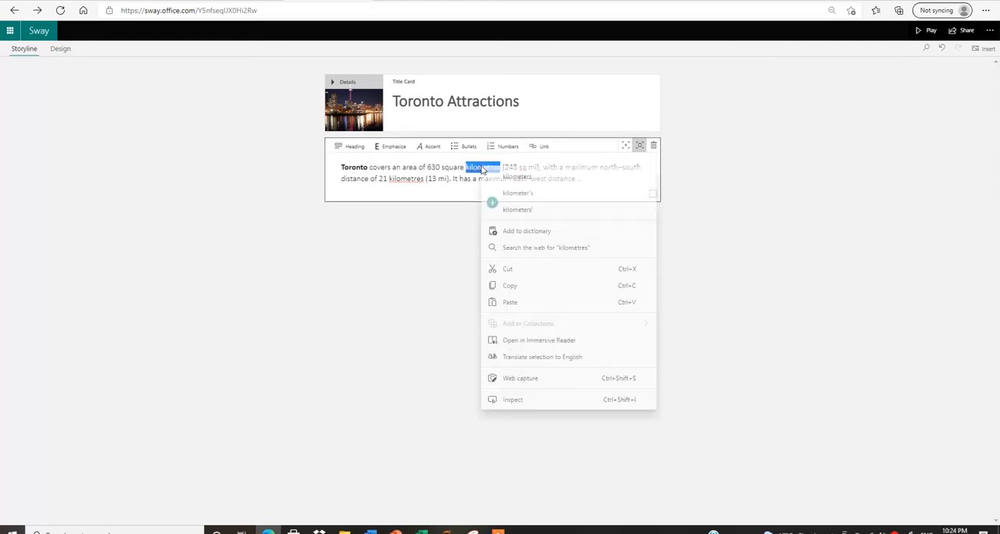
{"action": "left_click", "coordinate": [497, 175]}
{"action": "right_click", "coordinate": [412, 179]}
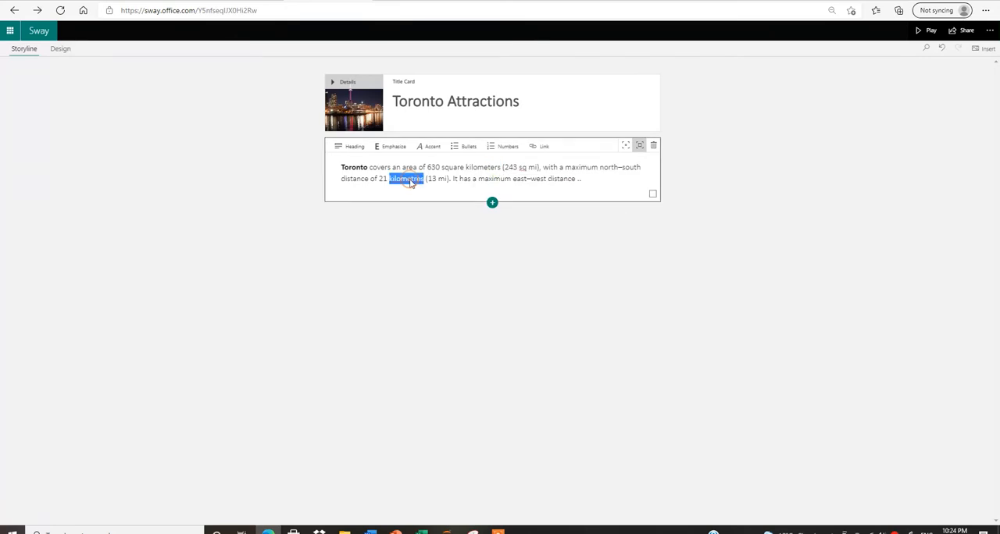
{"action": "left_click", "coordinate": [428, 190]}
{"action": "right_click", "coordinate": [522, 168]}
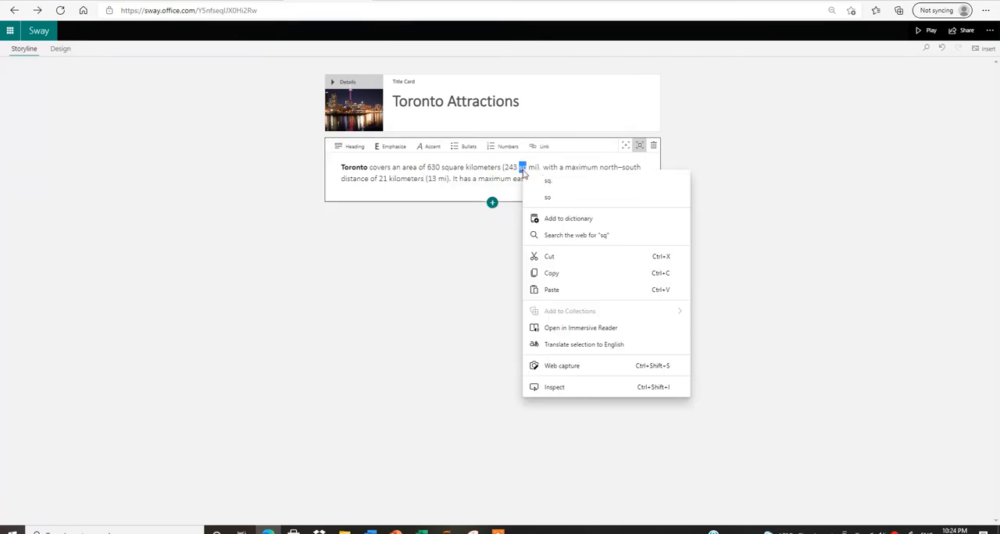
{"action": "left_click", "coordinate": [544, 183]}
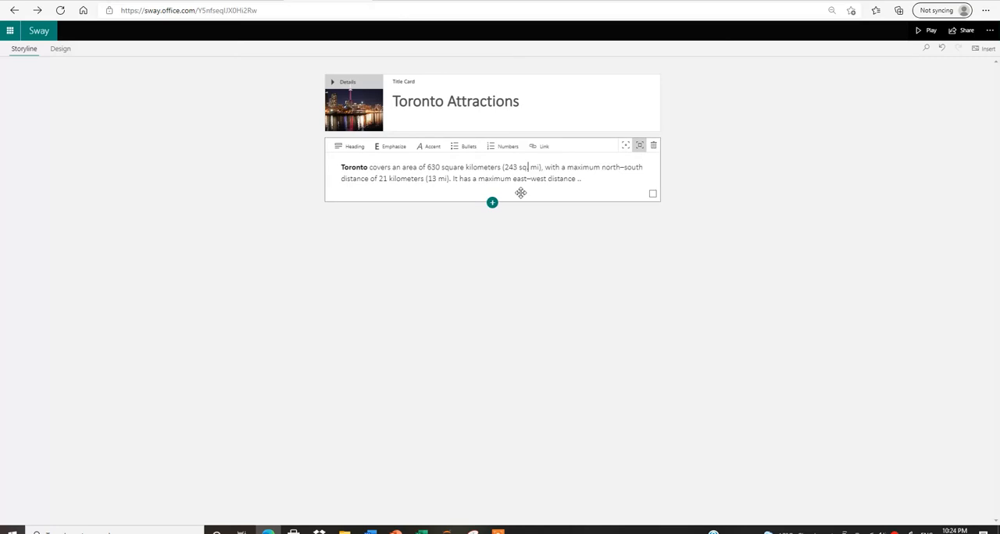
Emphasize the entire paragraph about Toronto's area in the text card.
{"action": "left_click_drag", "start_coordinate": [583, 179], "coordinate": [327, 167]}
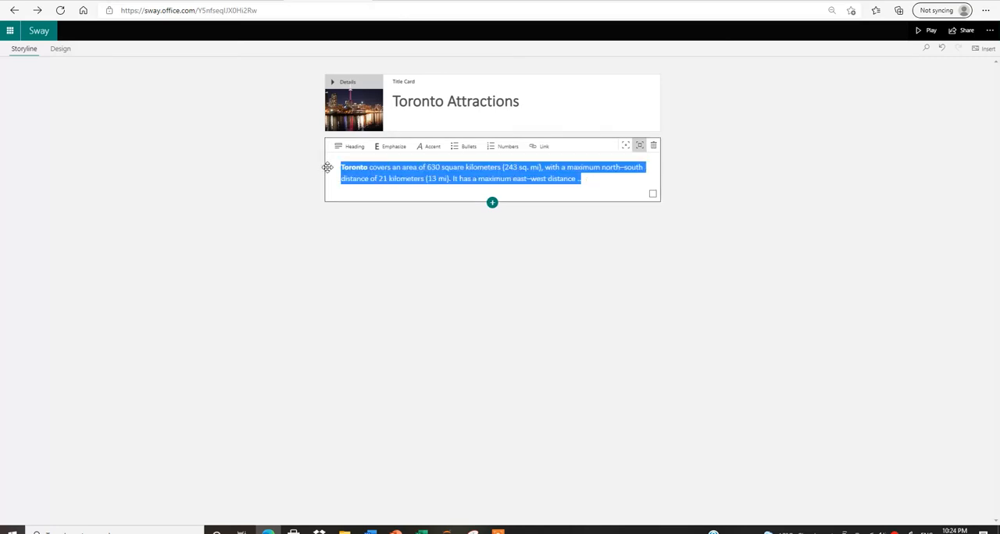
{"action": "left_click", "coordinate": [394, 148]}
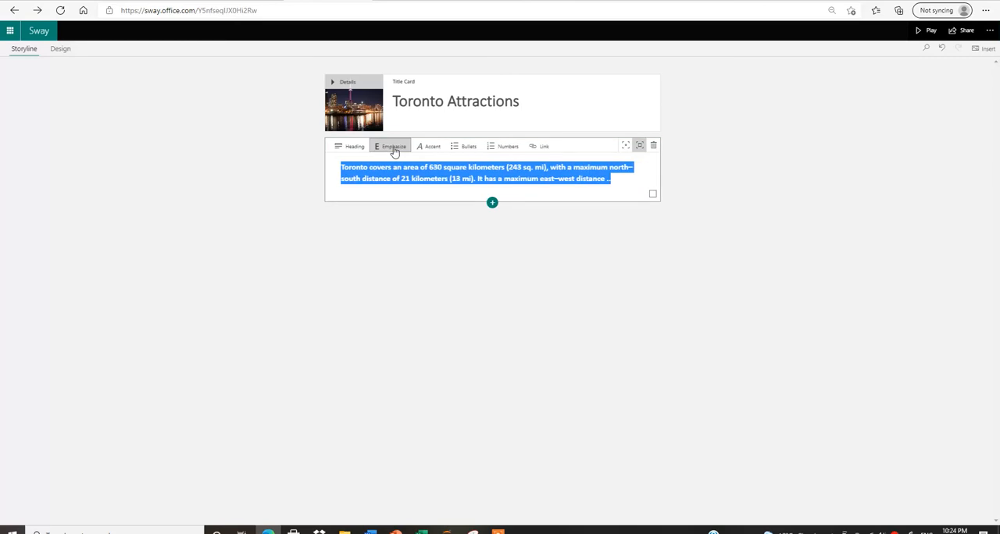
{"action": "left_click", "coordinate": [626, 186]}
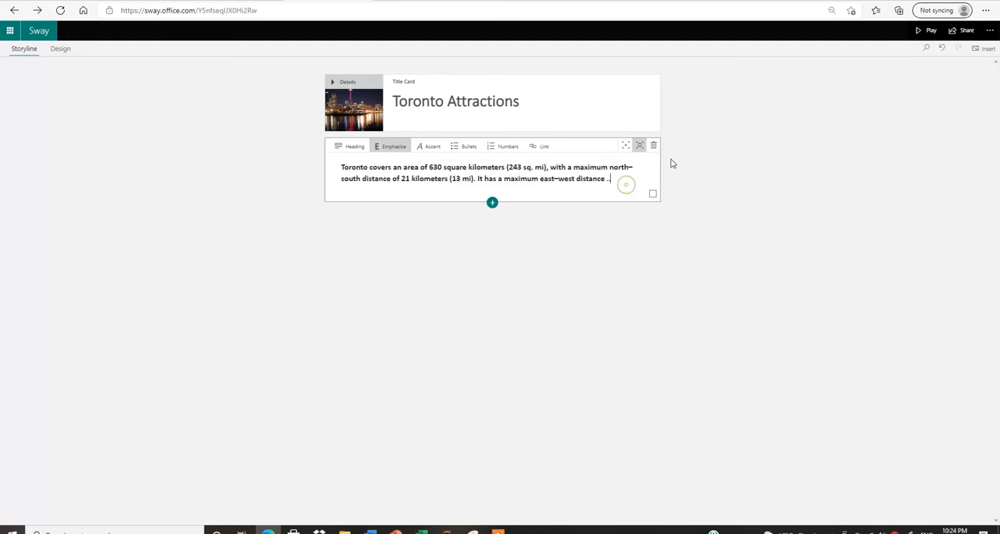
Add a second text card listing Wonderland, CN Tower, Parks and Thousands Island on separate lines.
{"action": "left_click", "coordinate": [492, 204]}
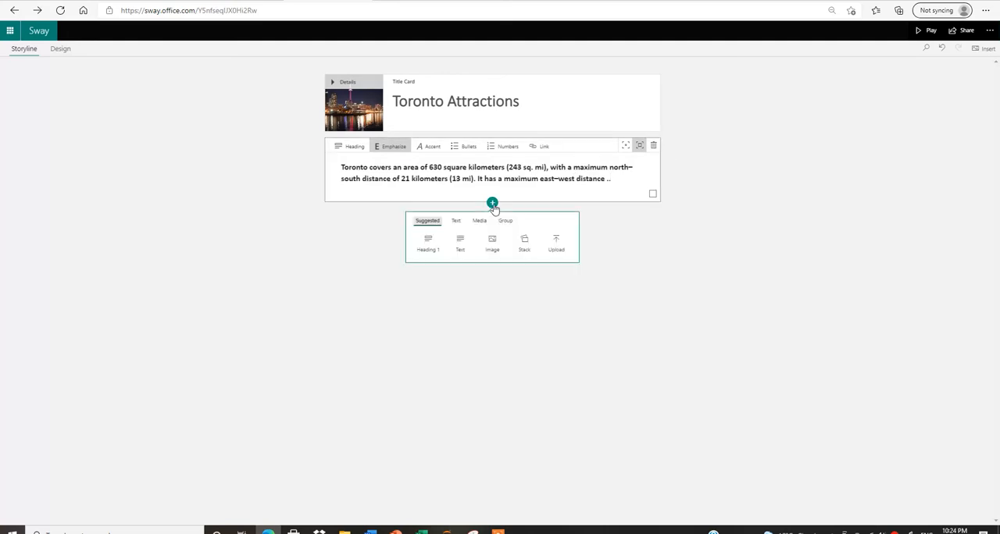
{"action": "left_click", "coordinate": [459, 236]}
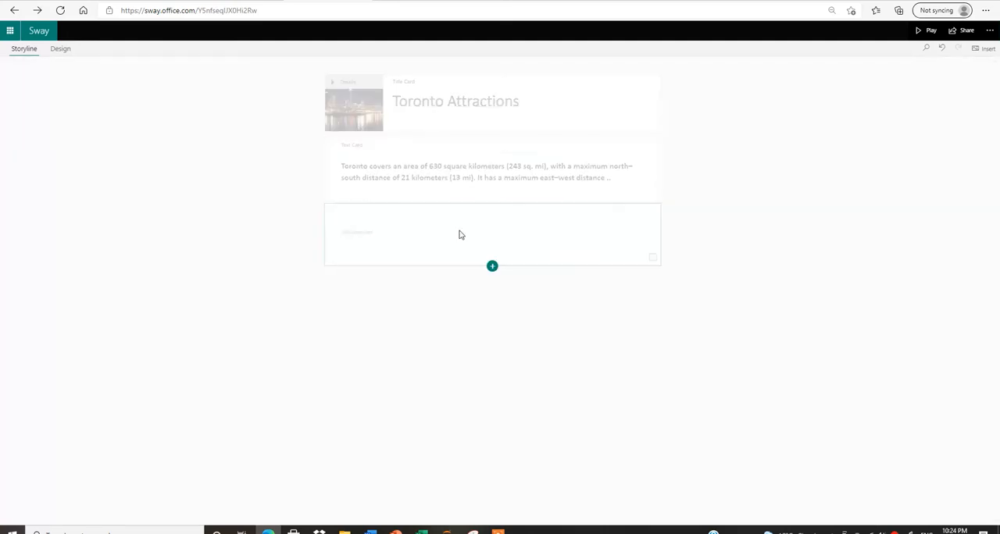
{"action": "left_click", "coordinate": [387, 231]}
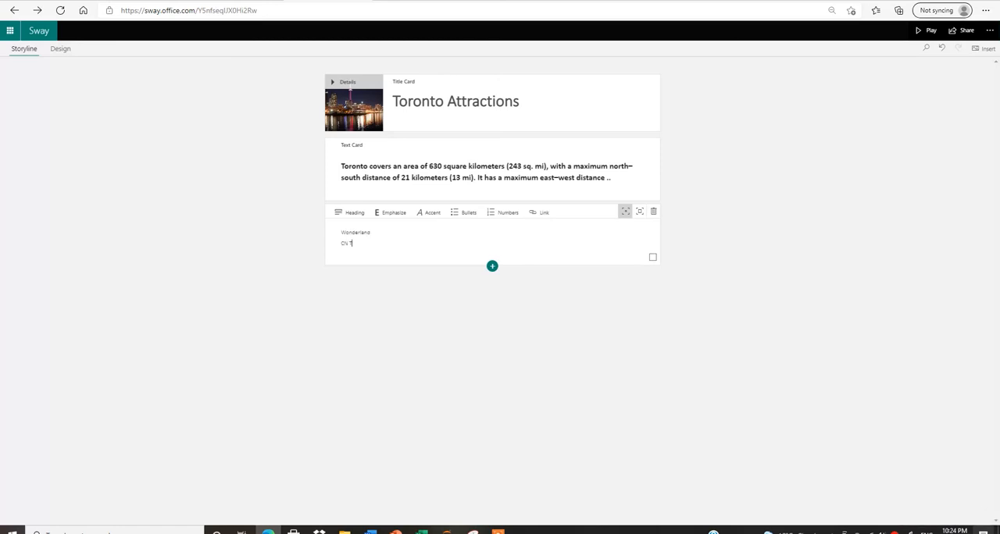
{"action": "key", "text": "Return"}
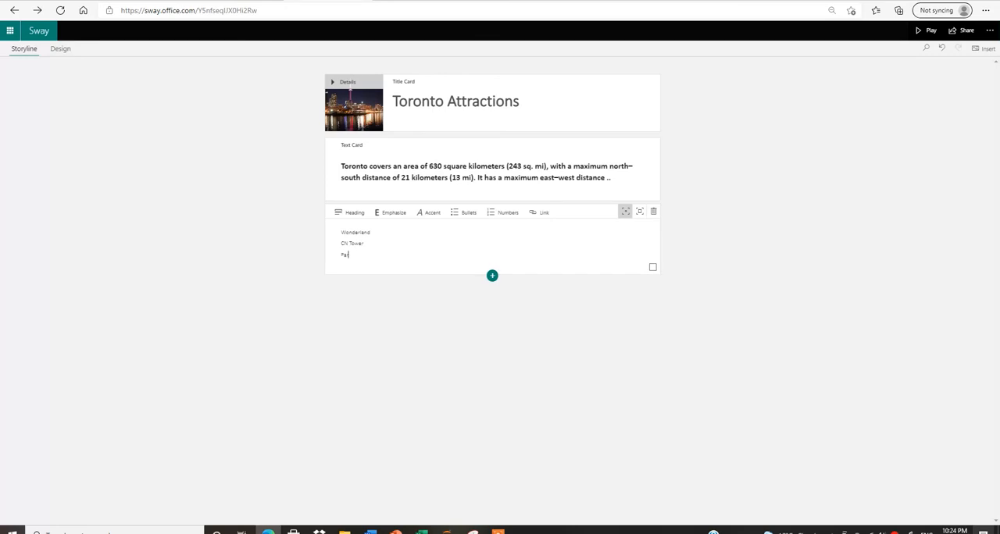
{"action": "type", "text": "Parks"}
{"action": "key", "text": "Return"}
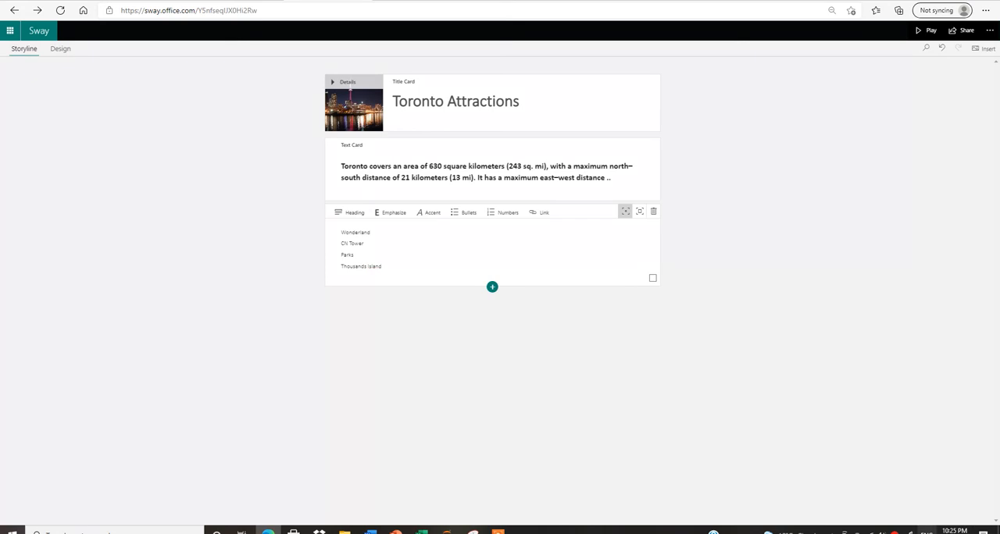
Format the four attractions as an emphasized bulleted list and set that card's emphasis to Moderate.
{"action": "left_click_drag", "start_coordinate": [390, 267], "coordinate": [338, 234]}
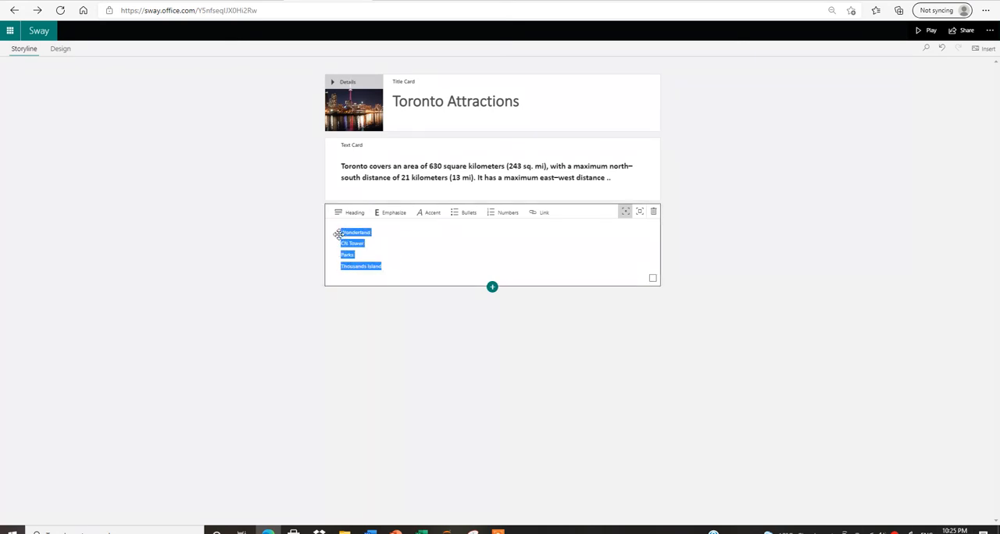
{"action": "left_click", "coordinate": [455, 216]}
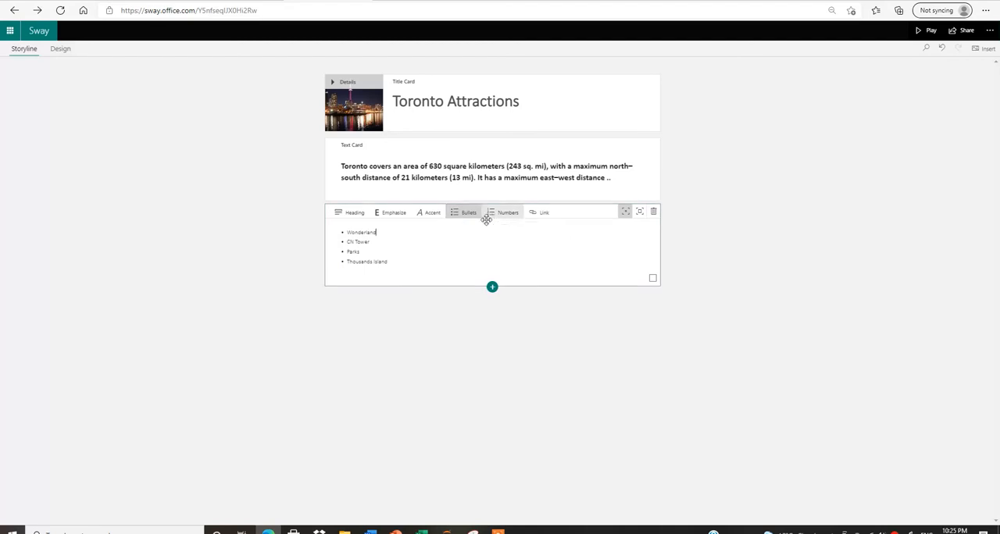
{"action": "left_click_drag", "start_coordinate": [402, 262], "coordinate": [343, 231]}
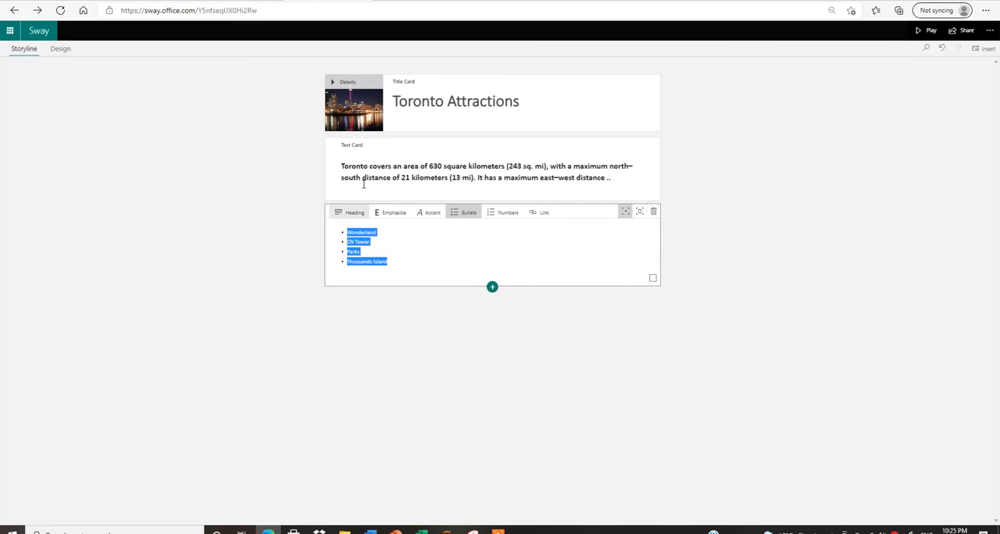
{"action": "left_click", "coordinate": [390, 218]}
{"action": "left_click", "coordinate": [639, 213]}
{"action": "left_click", "coordinate": [557, 259]}
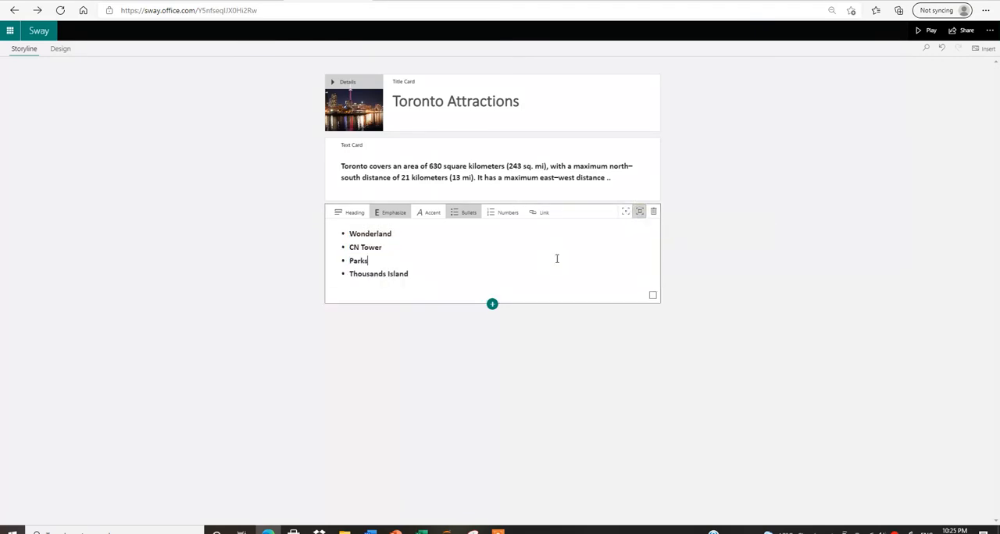
Insert a video card below the attractions list.
{"action": "left_click", "coordinate": [492, 304]}
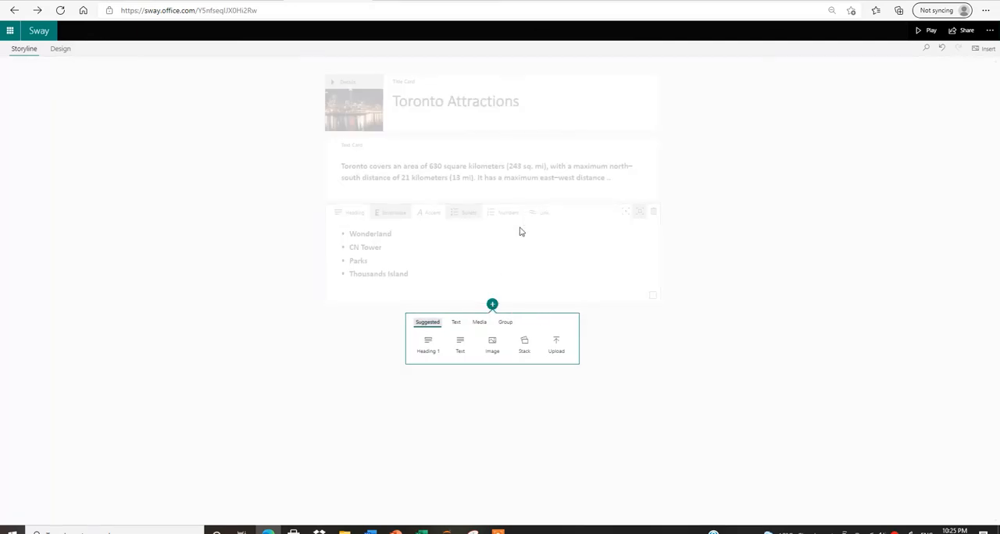
{"action": "left_click", "coordinate": [482, 324]}
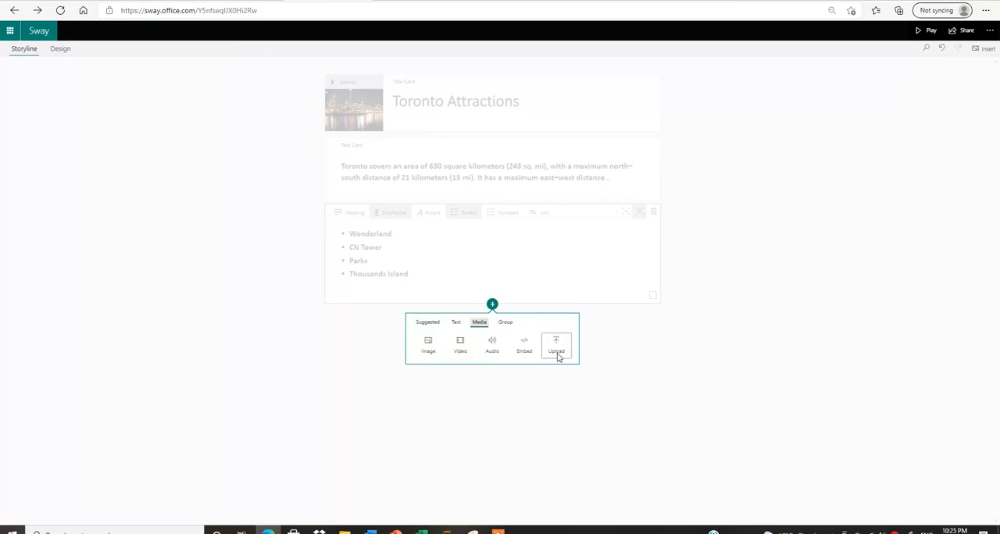
{"action": "left_click", "coordinate": [461, 342]}
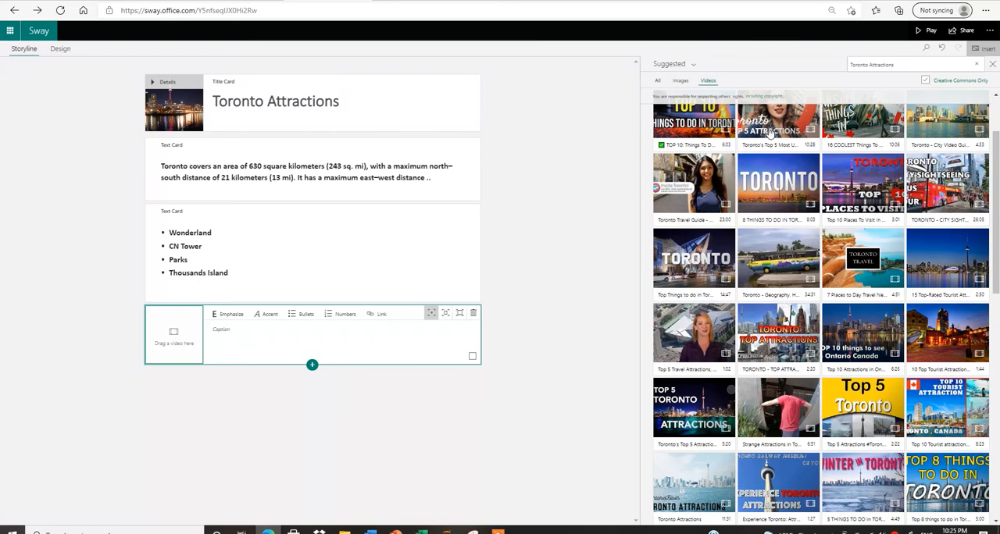
Add the suggested video "Things To Do in Toronto 2019 4k" and place it in the empty video card below the attractions list.
{"action": "left_click", "coordinate": [694, 66]}
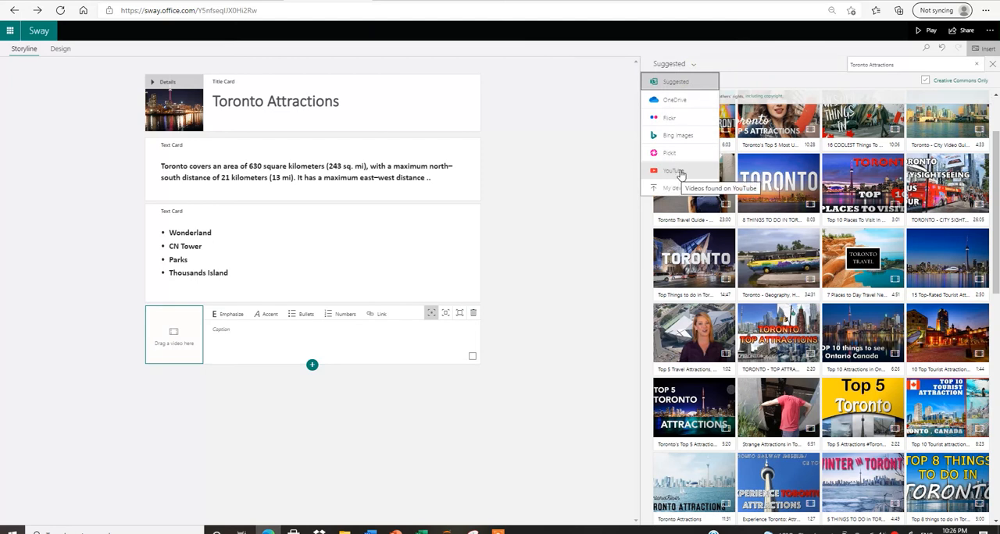
{"action": "left_click", "coordinate": [590, 185]}
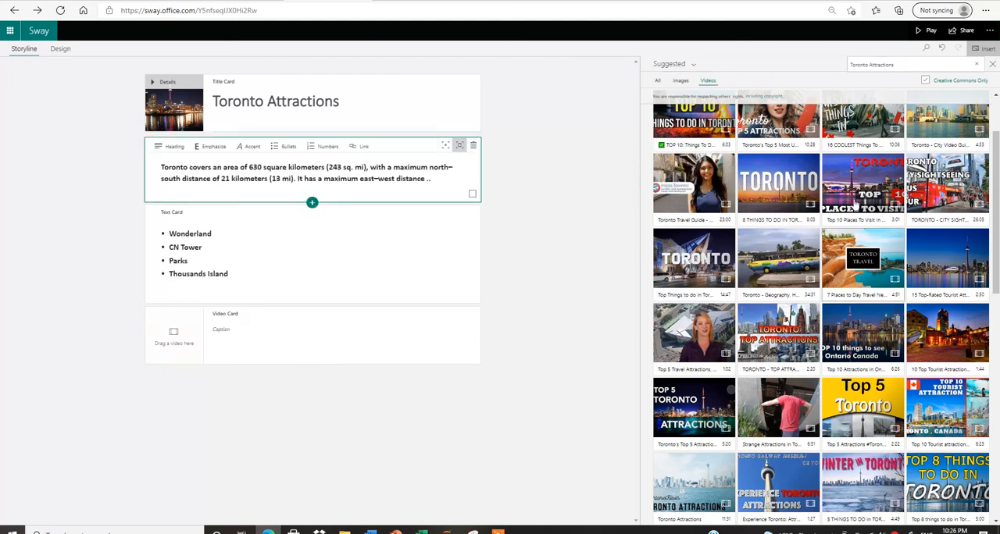
{"action": "left_click_drag", "start_coordinate": [997, 233], "coordinate": [997, 180]}
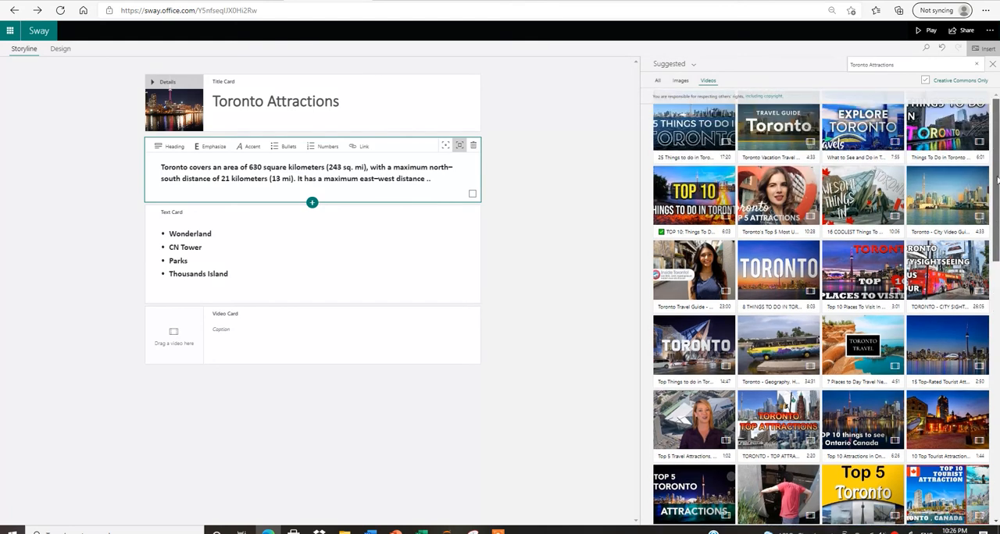
{"action": "left_click", "coordinate": [949, 128]}
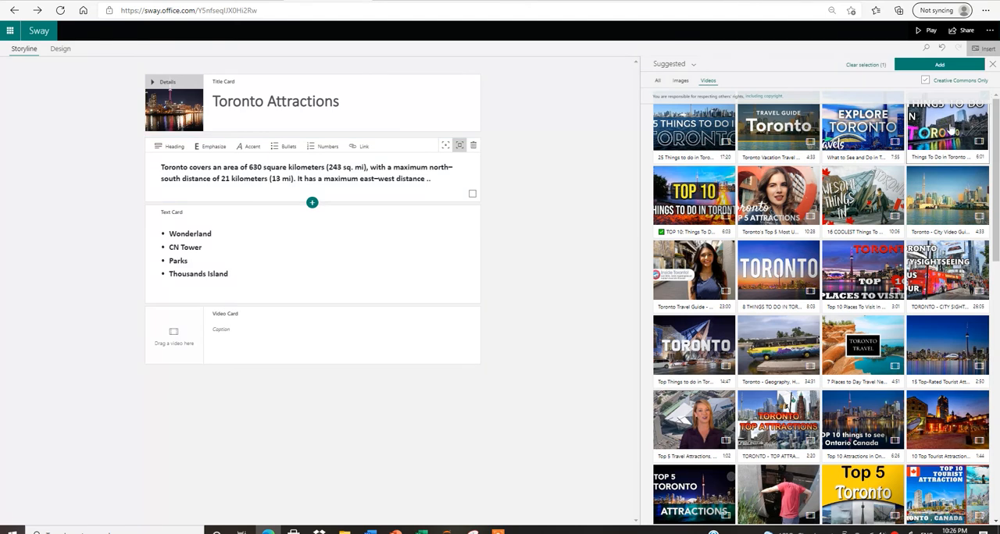
{"action": "left_click", "coordinate": [924, 66]}
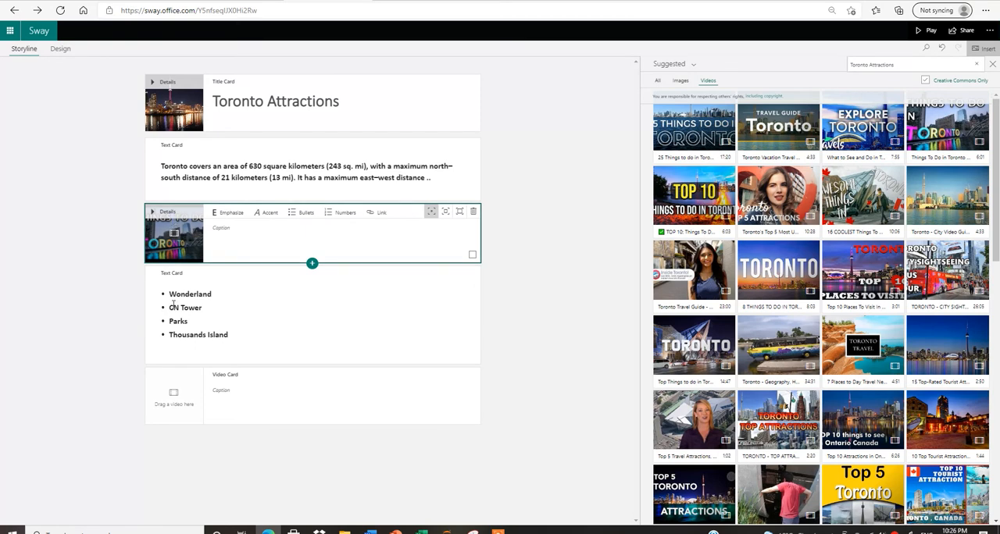
{"action": "left_click_drag", "start_coordinate": [173, 232], "coordinate": [193, 393]}
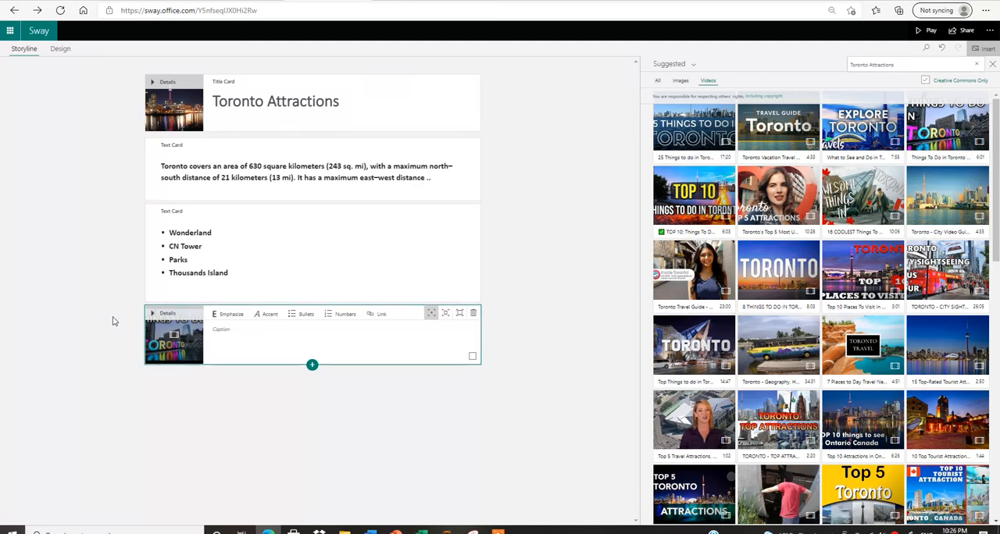
Caption the video card "Video related to Toronto Attractions", emphasize the caption text and set the card's emphasis to Intense.
{"action": "left_click", "coordinate": [242, 337]}
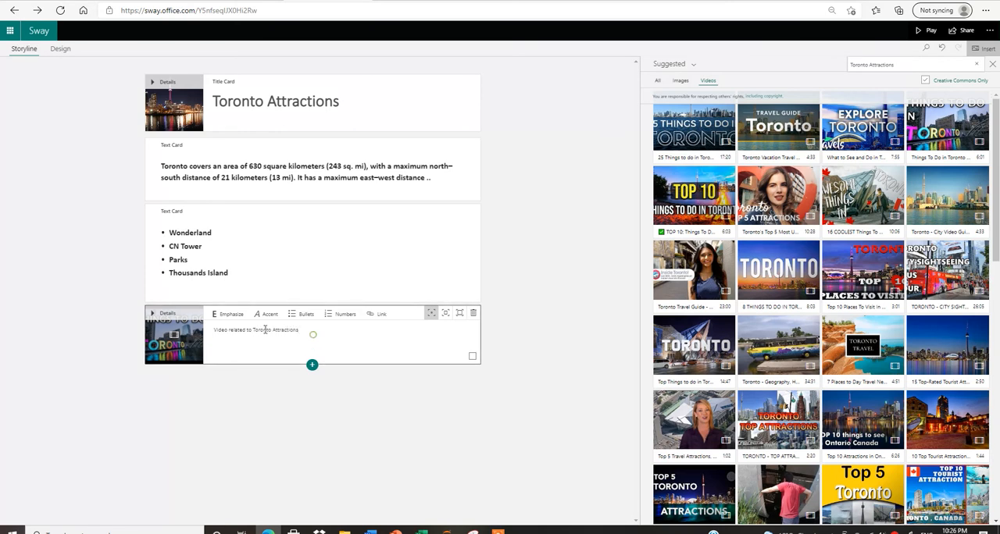
{"action": "left_click_drag", "start_coordinate": [312, 333], "coordinate": [210, 331]}
{"action": "left_click", "coordinate": [233, 314]}
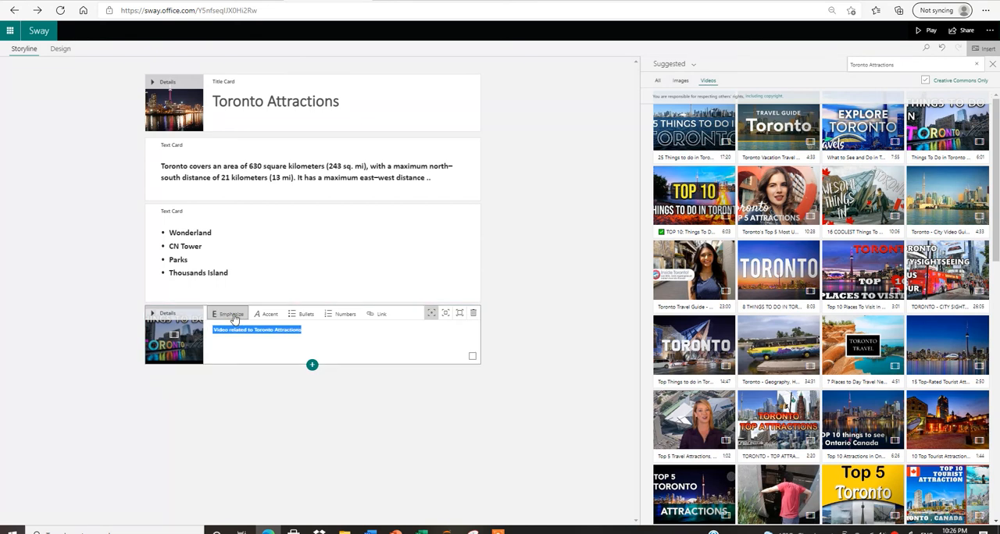
{"action": "left_click", "coordinate": [460, 314]}
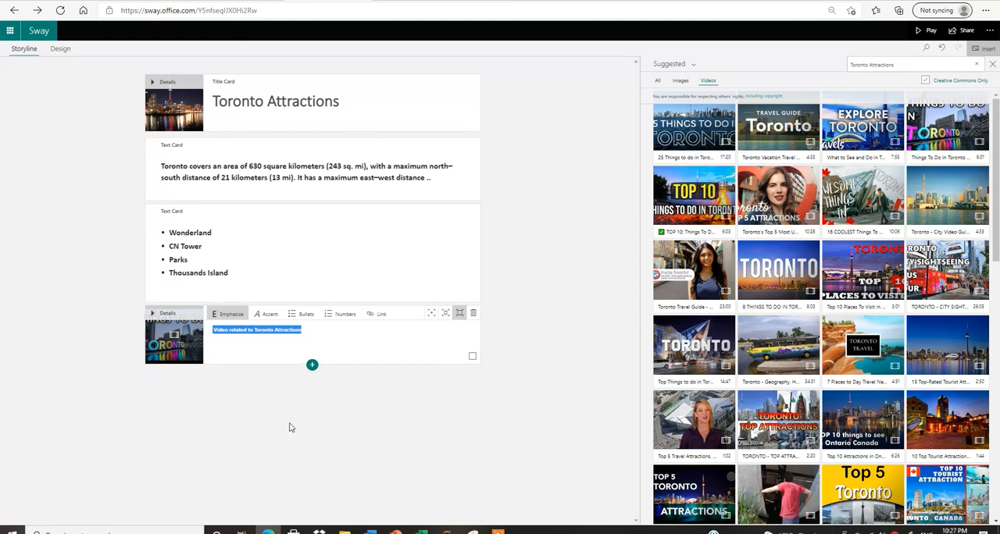
Insert an Automatic group card below the video card.
{"action": "left_click", "coordinate": [311, 368]}
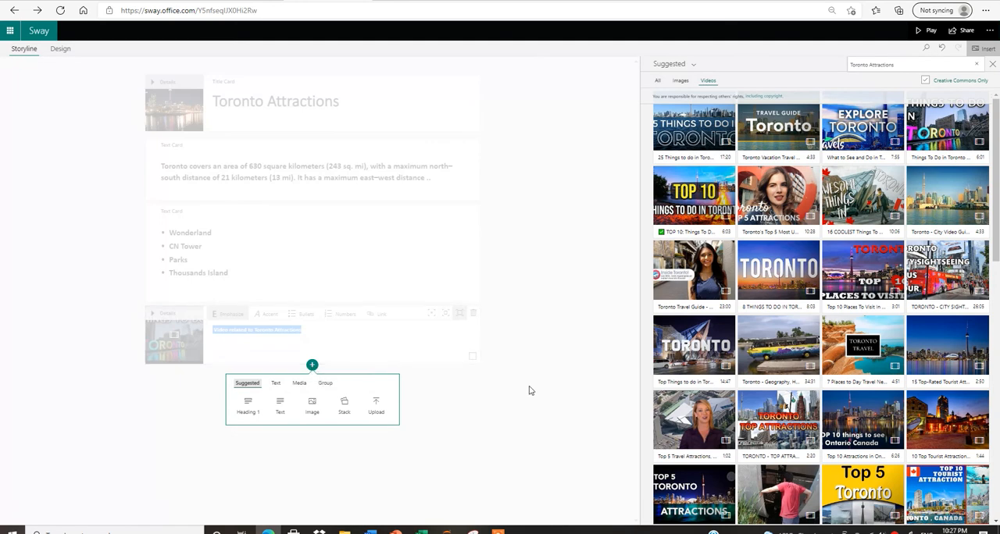
{"action": "left_click", "coordinate": [323, 382]}
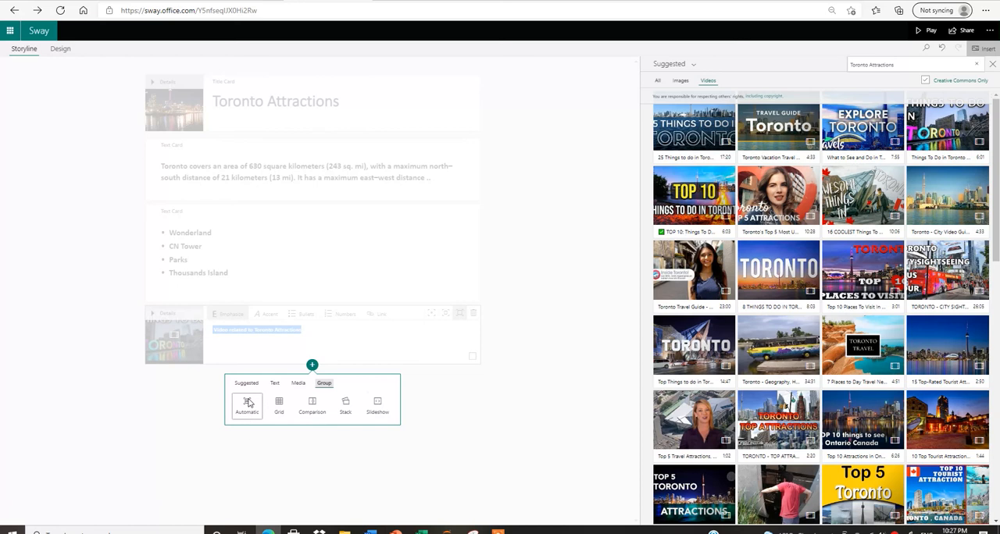
{"action": "left_click", "coordinate": [247, 401]}
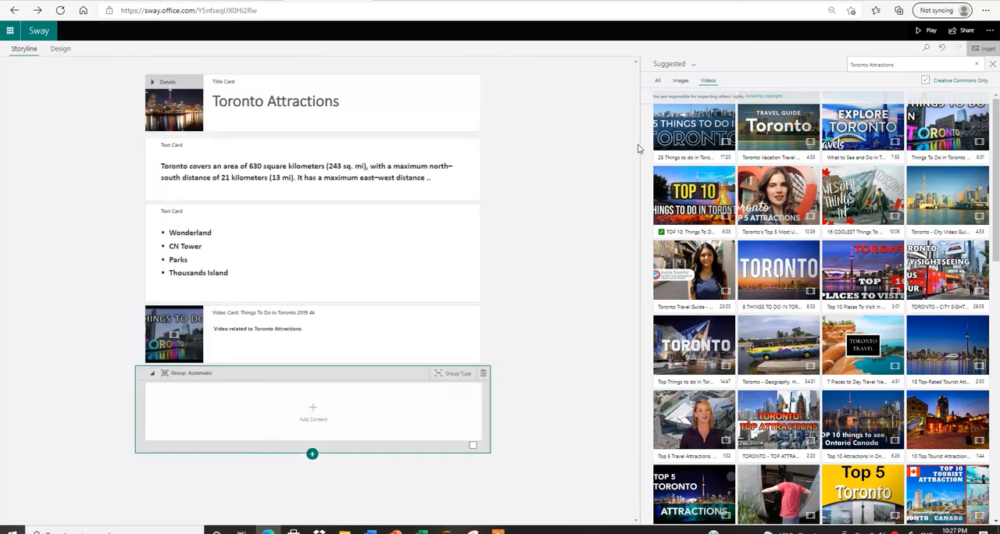
Add eight suggested images of the Toronto skyline, Mississauga, Skylon Tower, Tommy Thompson Park, Elora, Collingwood, the airport and Niagara Imax as image cards.
{"action": "left_click", "coordinate": [680, 81]}
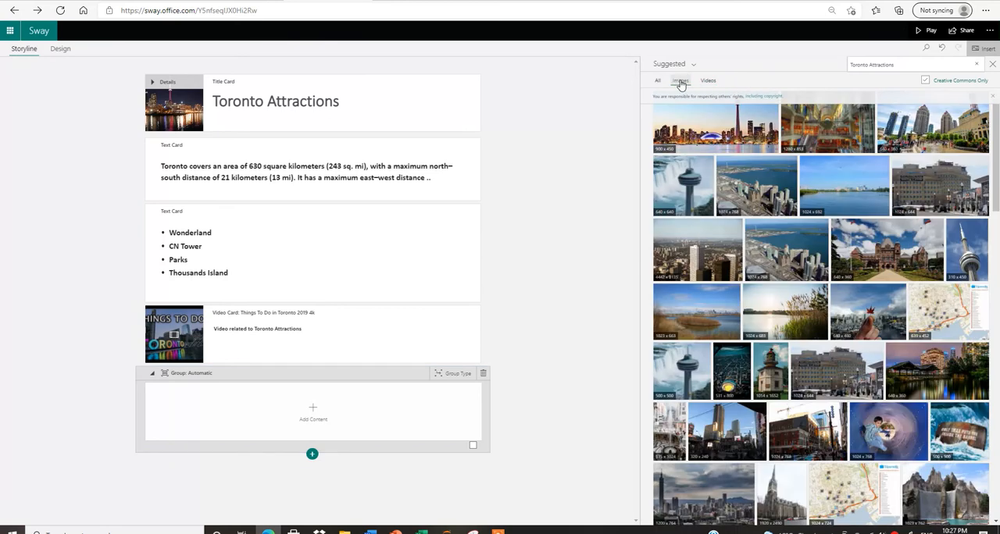
{"action": "left_click_drag", "start_coordinate": [704, 129], "coordinate": [292, 452]}
{"action": "left_click", "coordinate": [941, 125]}
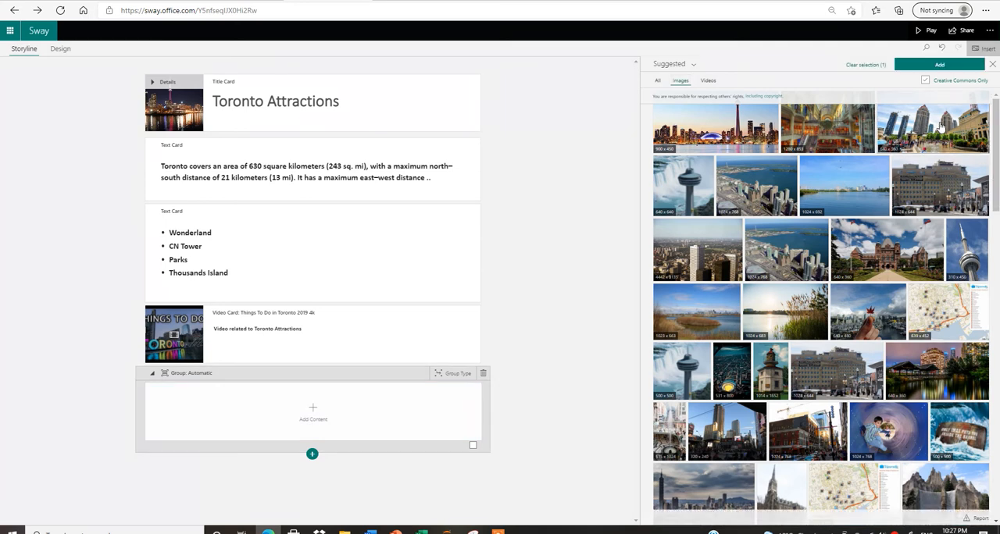
{"action": "left_click", "coordinate": [729, 125]}
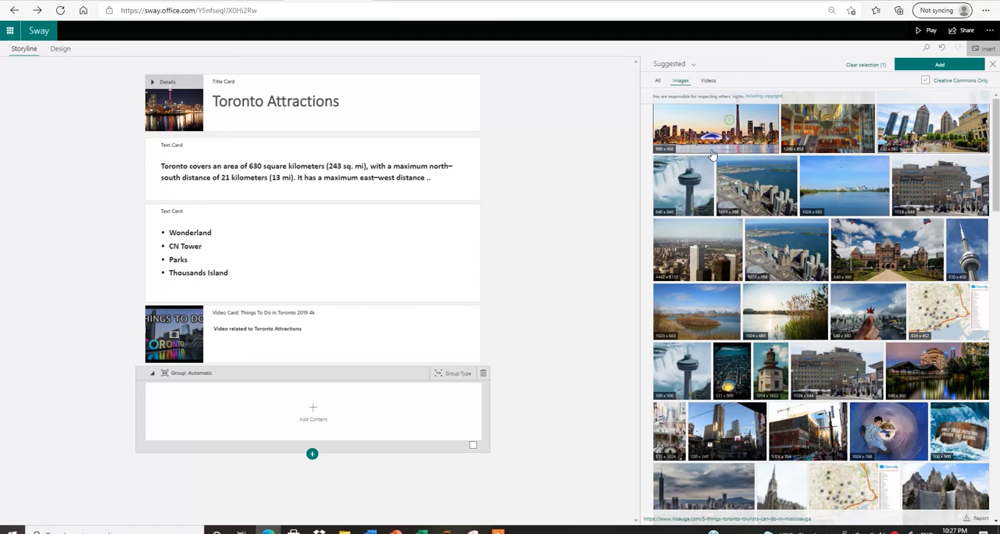
{"action": "left_click", "coordinate": [688, 178]}
{"action": "left_click", "coordinate": [843, 188]}
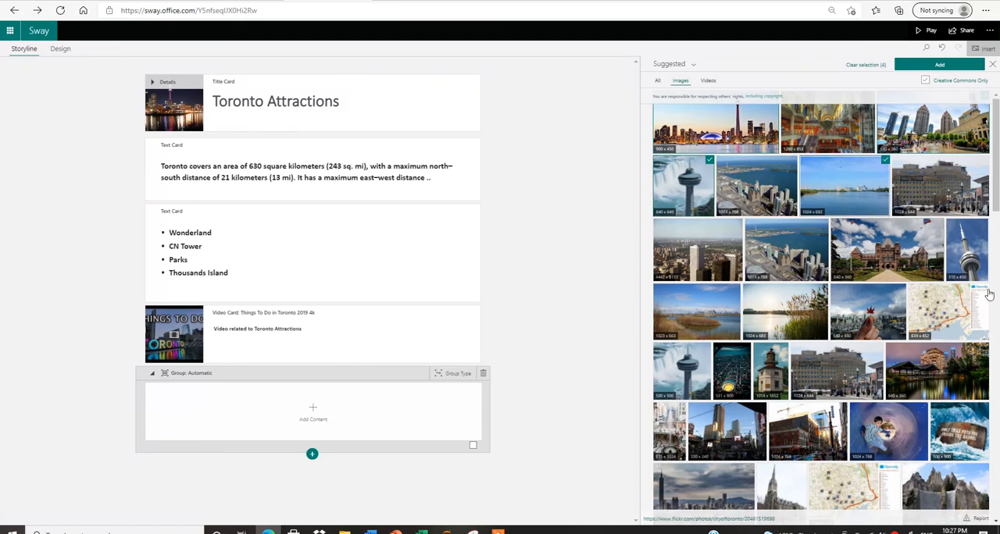
{"action": "left_click_drag", "start_coordinate": [997, 203], "coordinate": [993, 293]}
{"action": "left_click", "coordinate": [824, 215]}
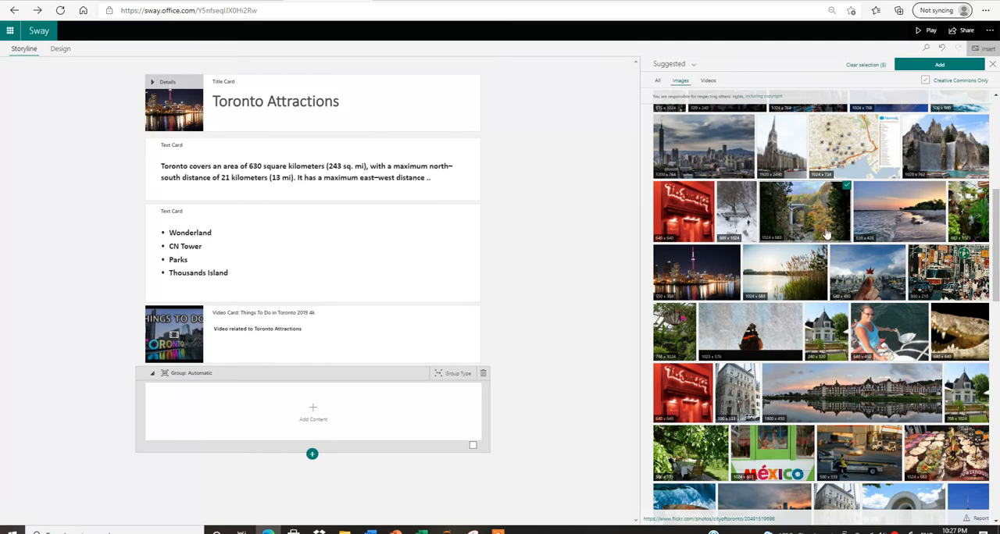
{"action": "left_click", "coordinate": [869, 398]}
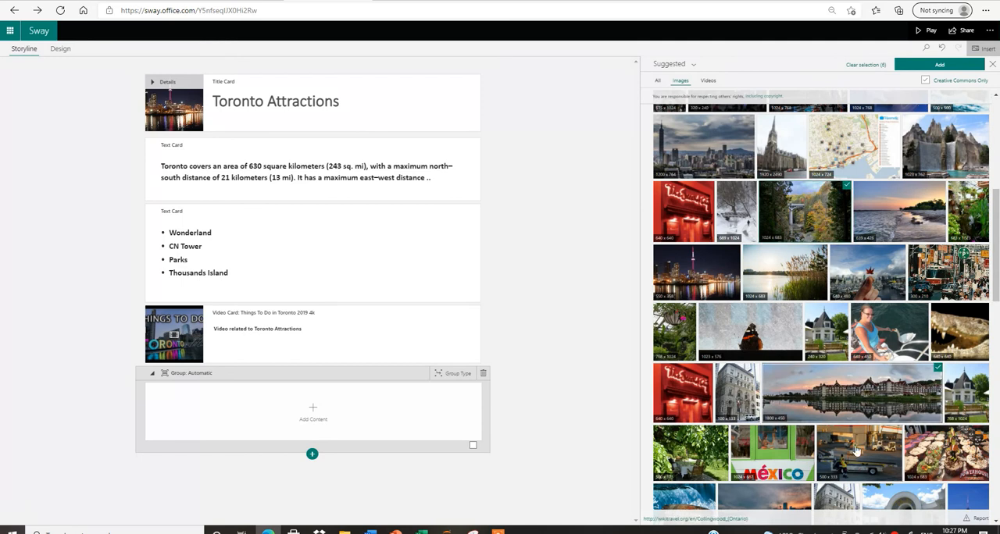
{"action": "left_click", "coordinate": [856, 449]}
{"action": "left_click", "coordinate": [687, 498]}
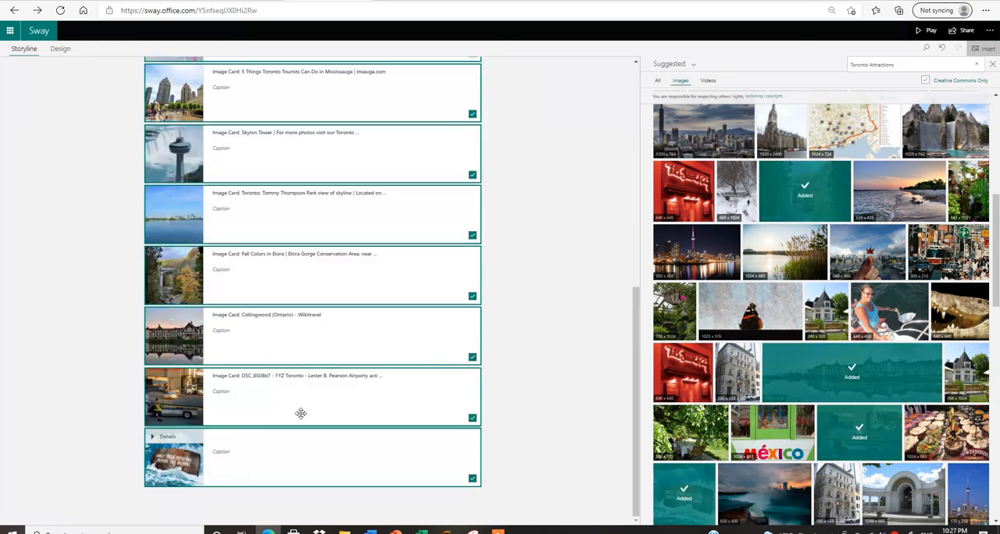
{"action": "left_click", "coordinate": [535, 411]}
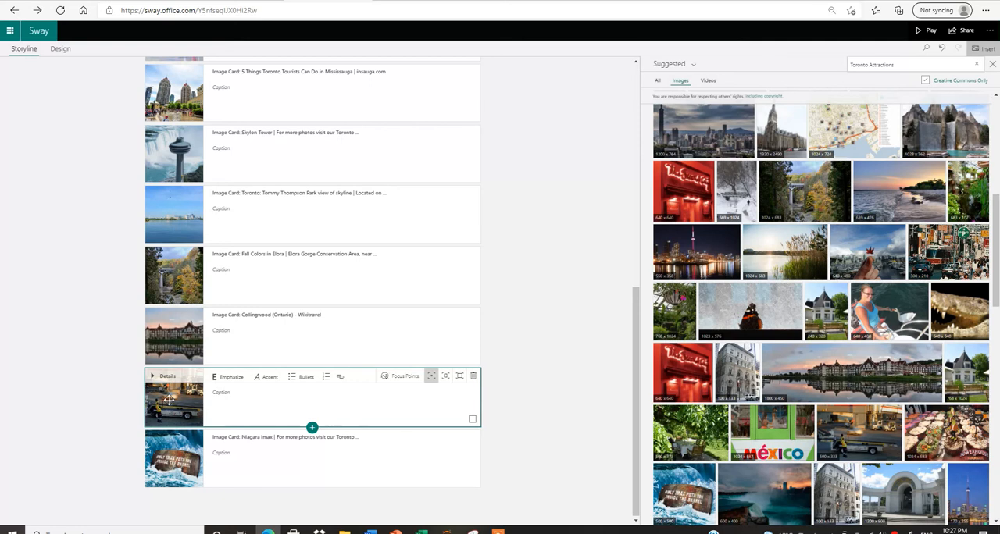
Combine the Niagara Imax image card with the airport image card into one group.
{"action": "left_click_drag", "start_coordinate": [165, 466], "coordinate": [170, 390]}
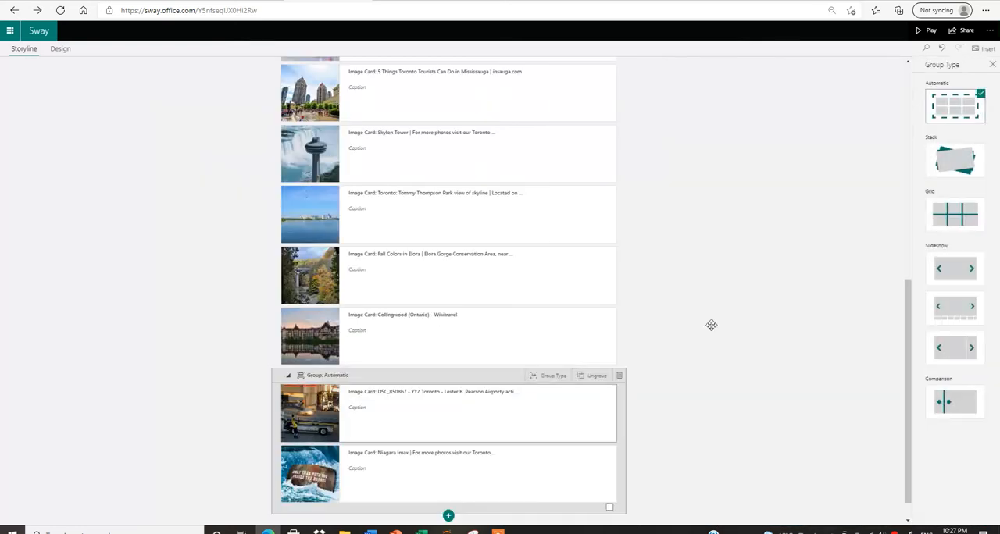
{"action": "left_click_drag", "start_coordinate": [908, 309], "coordinate": [911, 203]}
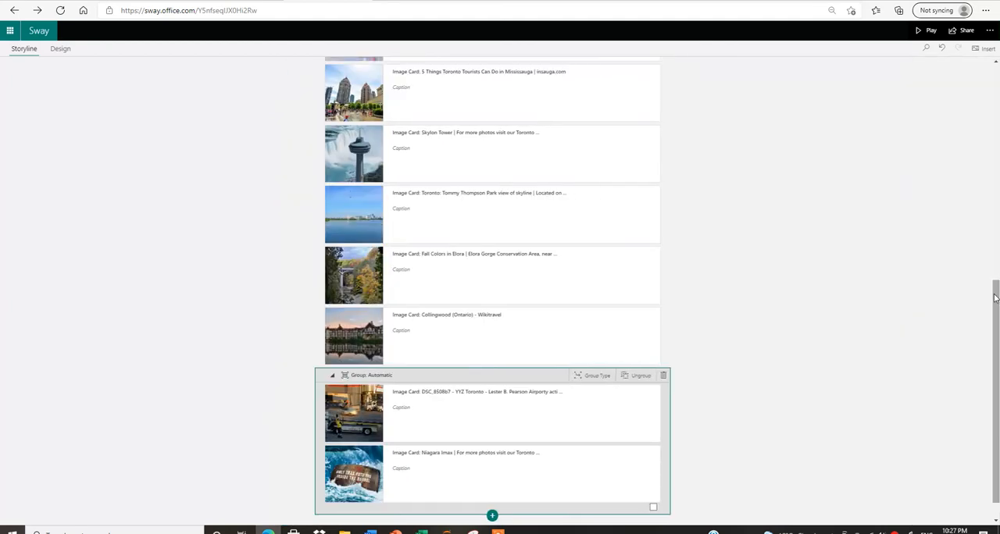
Set the emphasis of the skyline, Mississauga and Skylon Tower image cards to Intense.
{"action": "left_click_drag", "start_coordinate": [996, 296], "coordinate": [998, 245]}
{"action": "left_click", "coordinate": [357, 135]}
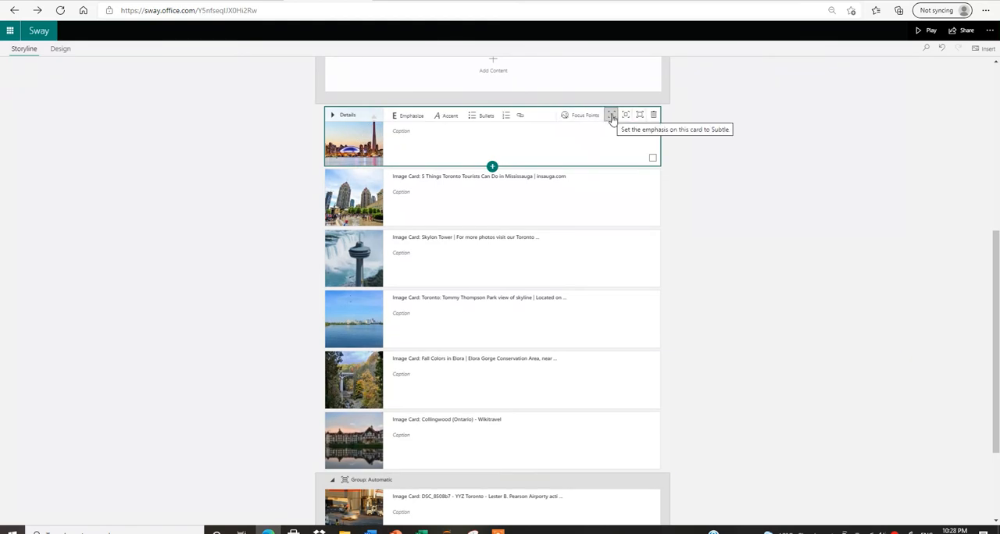
{"action": "left_click", "coordinate": [612, 116]}
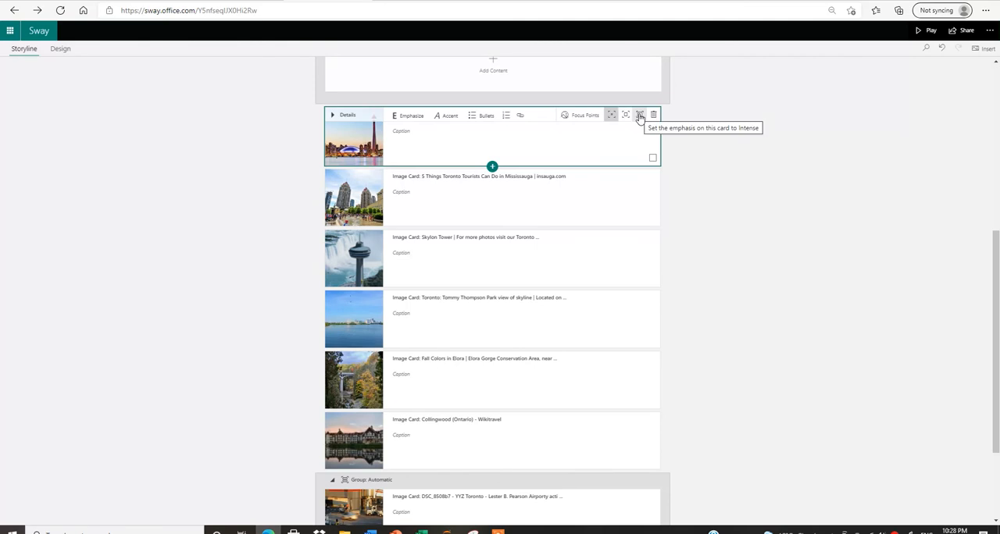
{"action": "left_click", "coordinate": [639, 116]}
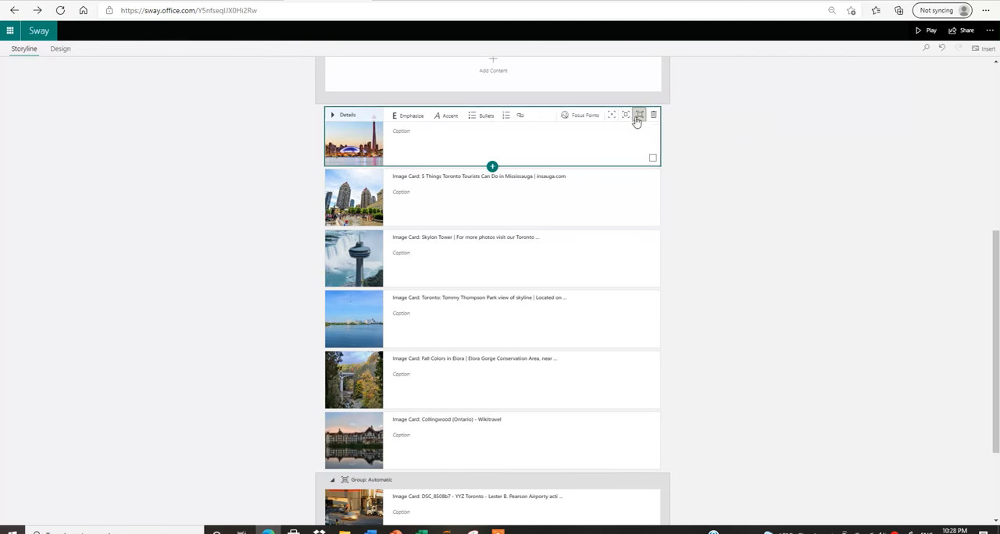
{"action": "left_click", "coordinate": [656, 204]}
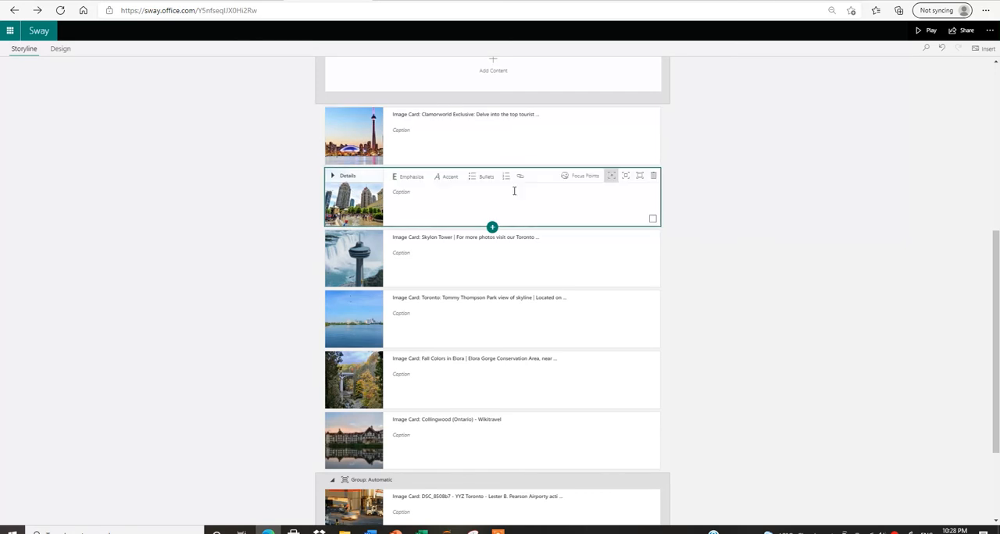
{"action": "left_click", "coordinate": [640, 176]}
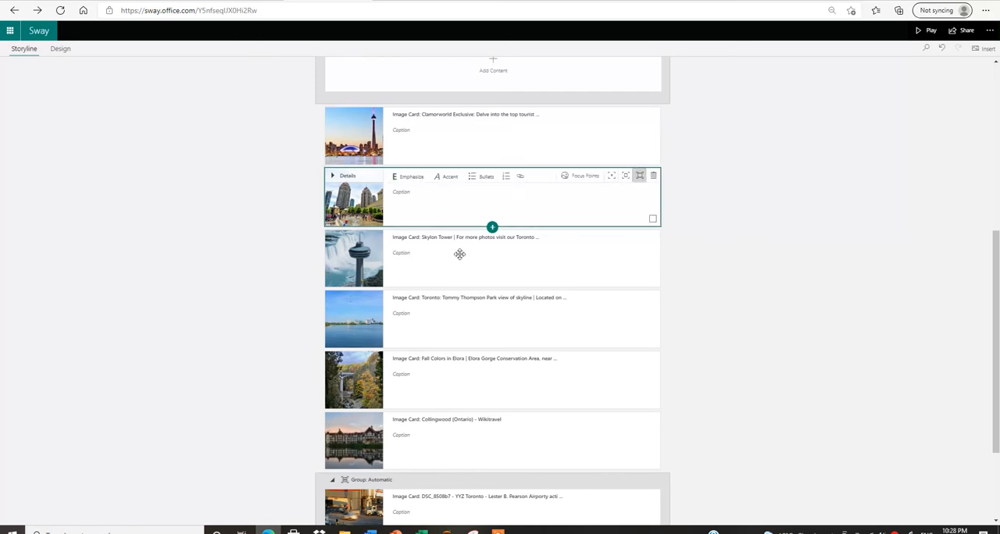
{"action": "left_click", "coordinate": [362, 262]}
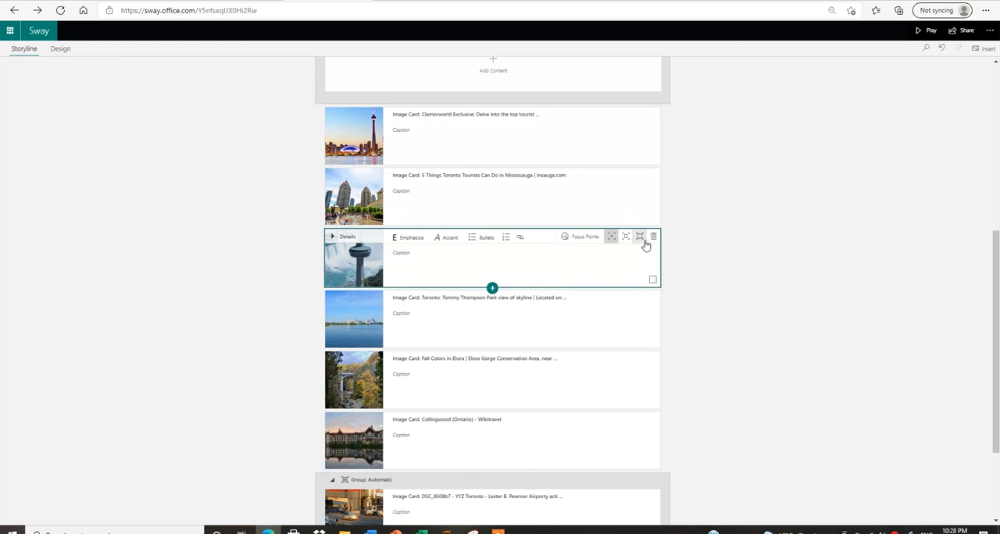
{"action": "left_click", "coordinate": [639, 237]}
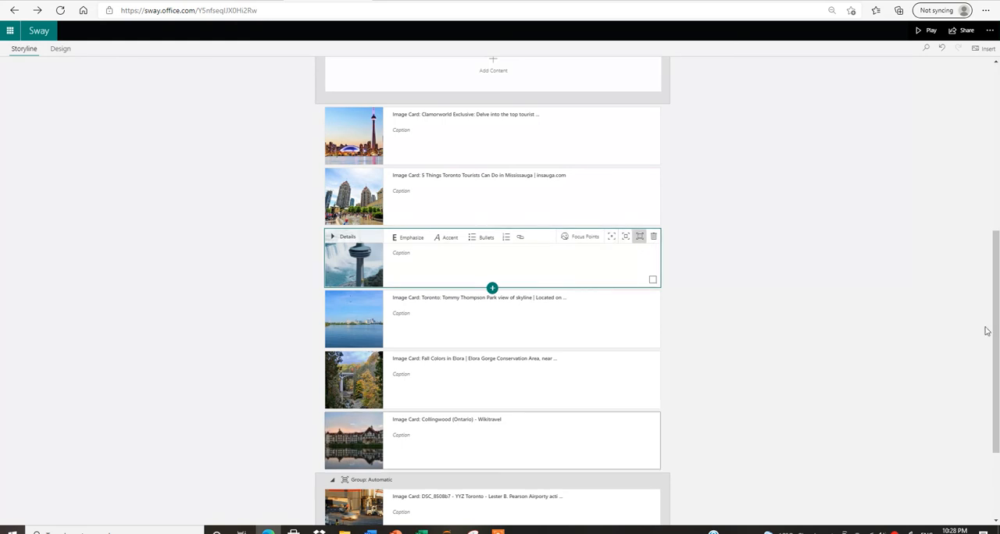
Preview the presentation's design from the final image groups back to the title card.
{"action": "left_click_drag", "start_coordinate": [996, 316], "coordinate": [996, 150]}
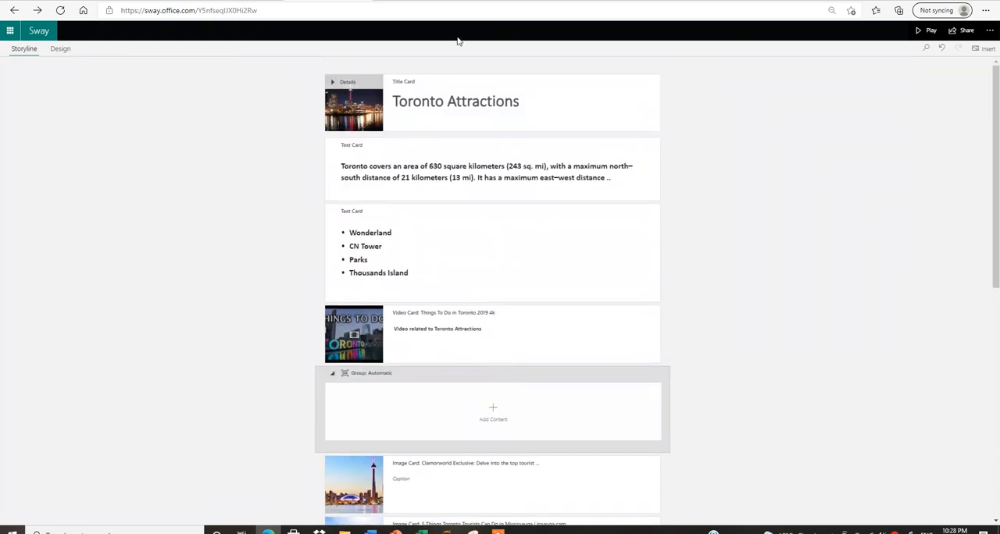
{"action": "left_click", "coordinate": [60, 50]}
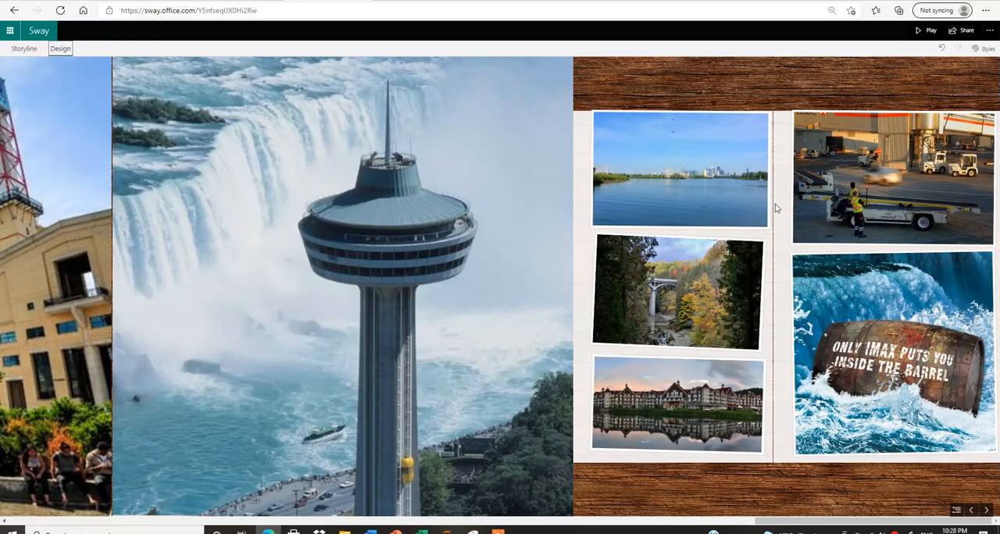
{"action": "left_click_drag", "start_coordinate": [873, 521], "coordinate": [10, 519]}
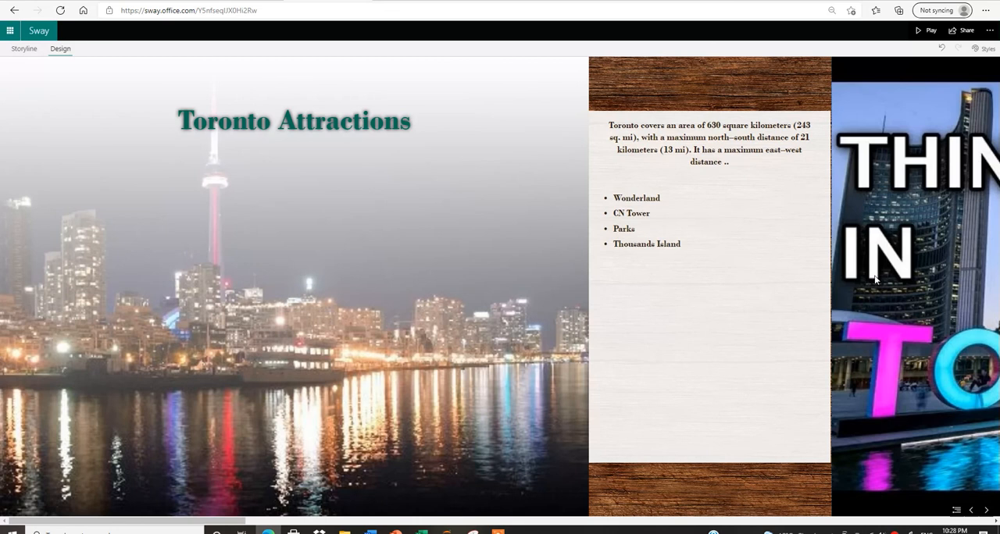
Change the presentation's layout to Vertical in the style settings.
{"action": "left_click", "coordinate": [986, 50]}
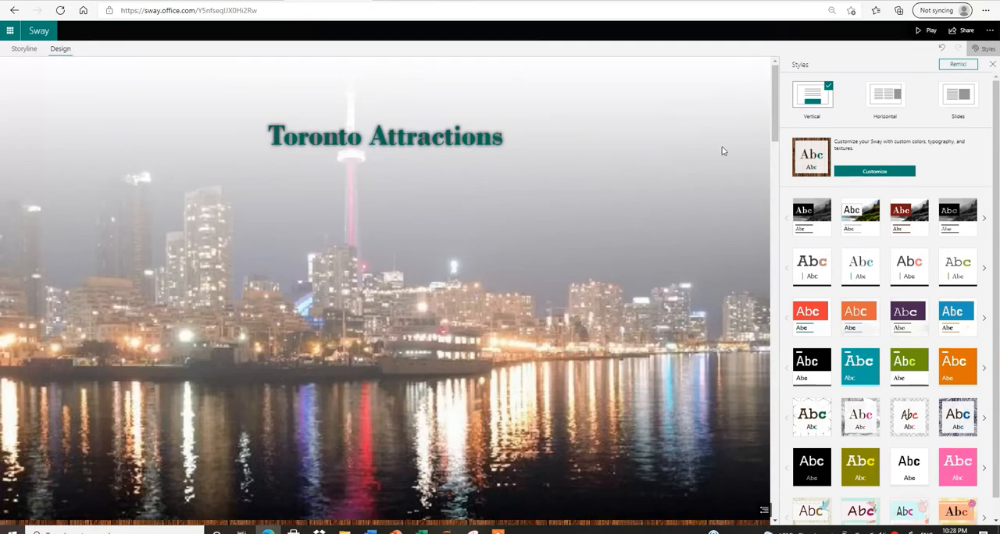
{"action": "scroll", "coordinate": [777, 102], "scroll_direction": "down", "scroll_amount": 1}
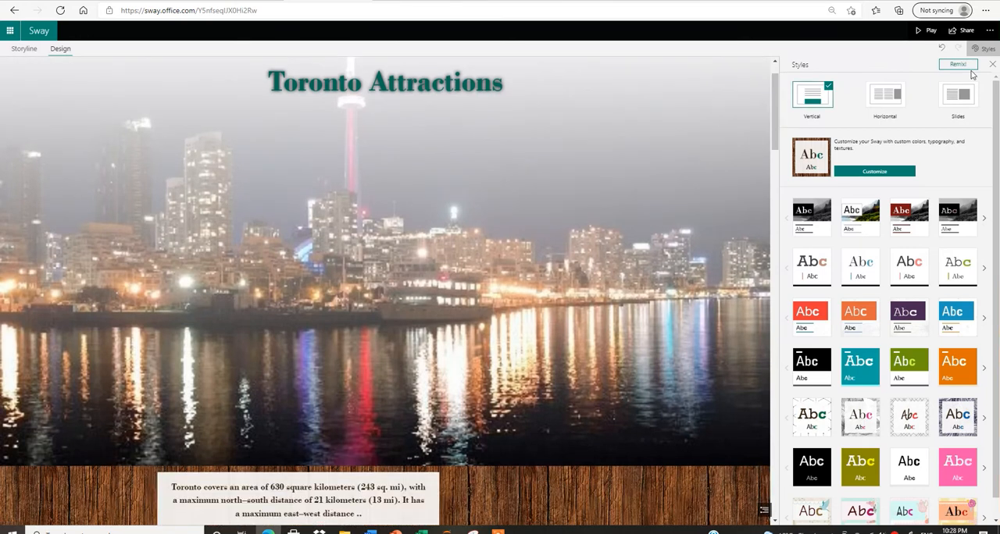
{"action": "left_click", "coordinate": [993, 67]}
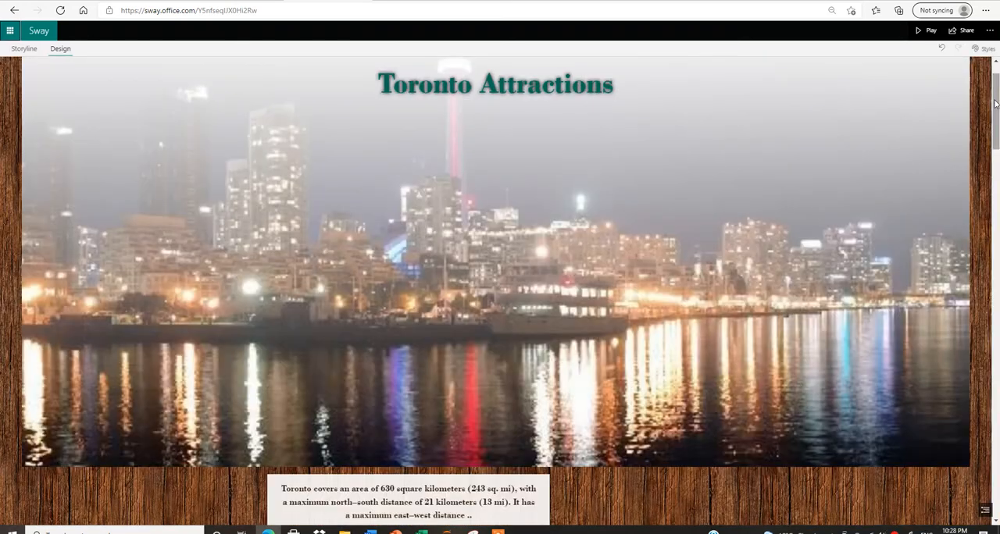
Look through the vertical layout from the title card down to the final image group.
{"action": "left_click_drag", "start_coordinate": [995, 104], "coordinate": [995, 140]}
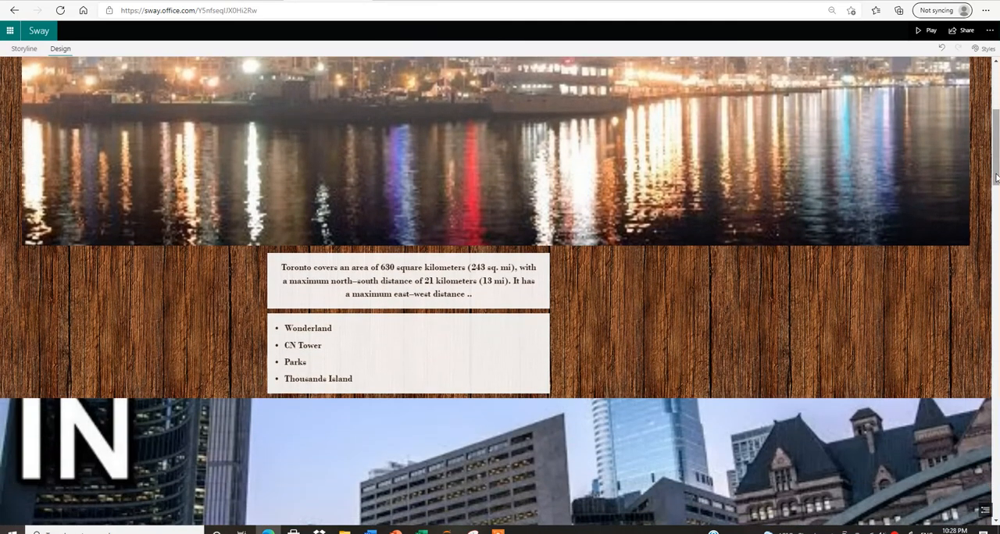
{"action": "left_click_drag", "start_coordinate": [989, 186], "coordinate": [994, 241]}
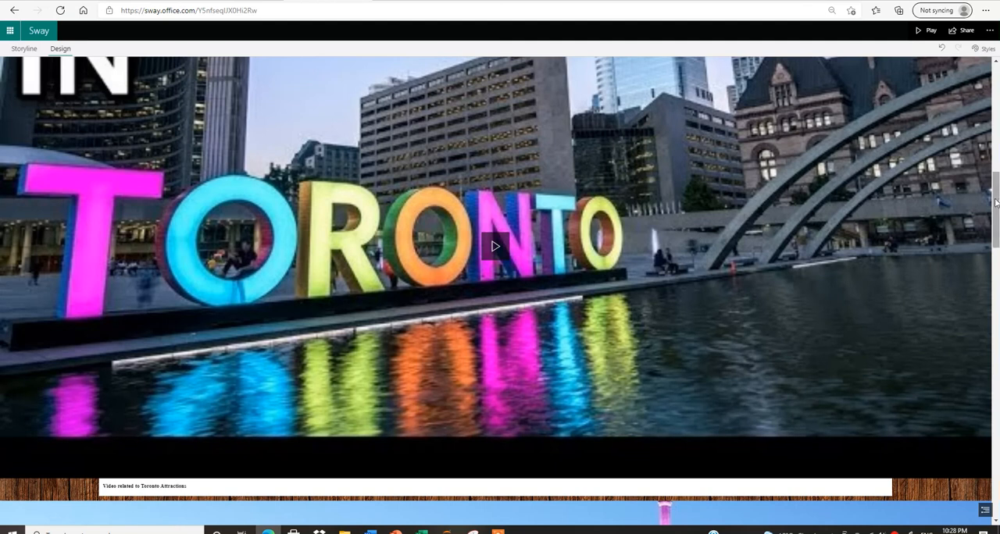
{"action": "left_click_drag", "start_coordinate": [995, 205], "coordinate": [996, 479]}
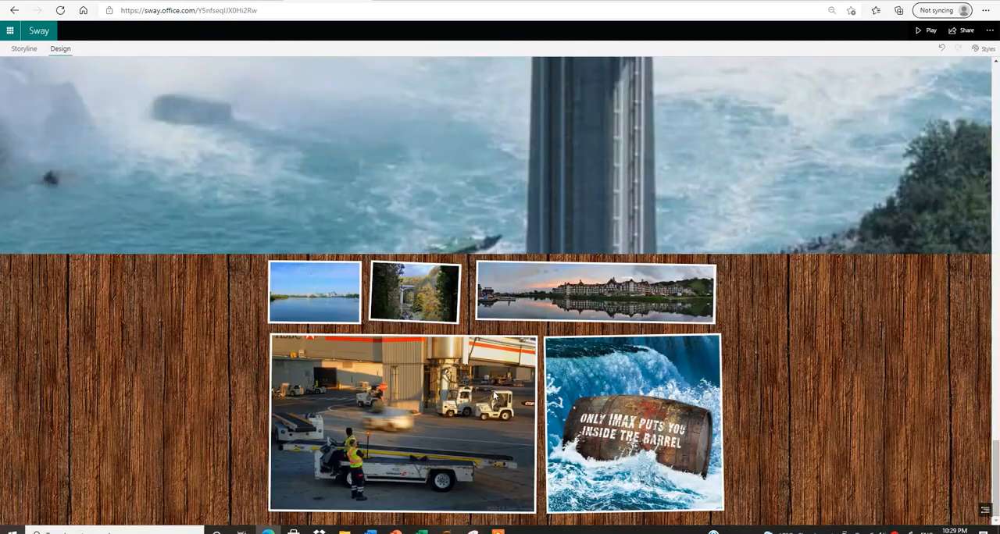
Set the emphasis of the Tommy Thompson Park, Elora fall colors and Collingwood image cards to Intense.
{"action": "left_click", "coordinate": [18, 51]}
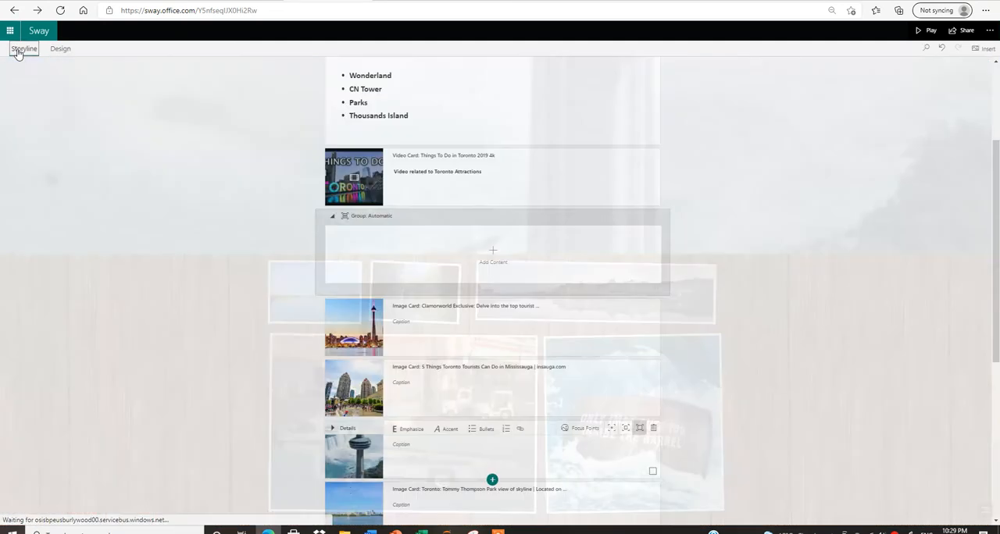
{"action": "left_click", "coordinate": [639, 429]}
{"action": "scroll", "coordinate": [996, 260], "scroll_direction": "down", "scroll_amount": 3}
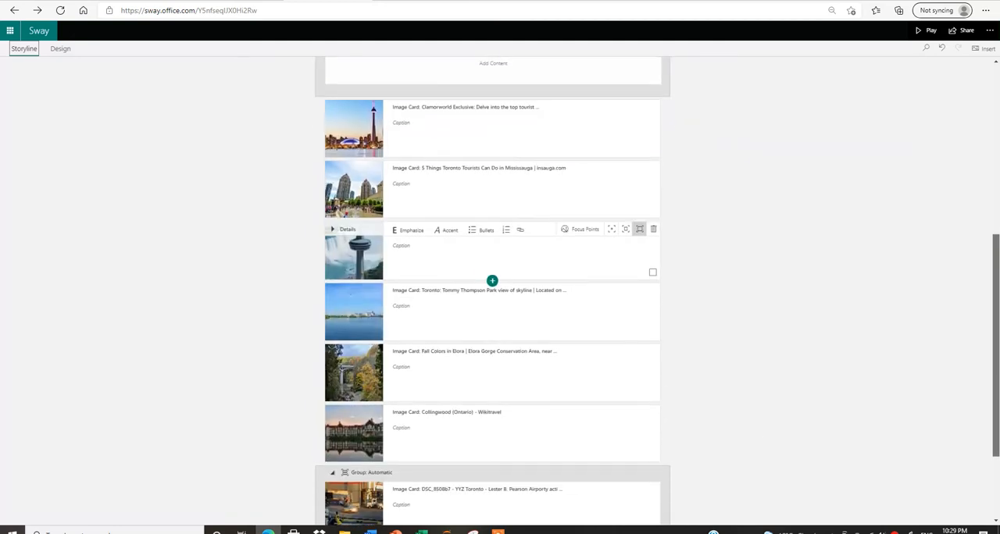
{"action": "left_click", "coordinate": [543, 298]}
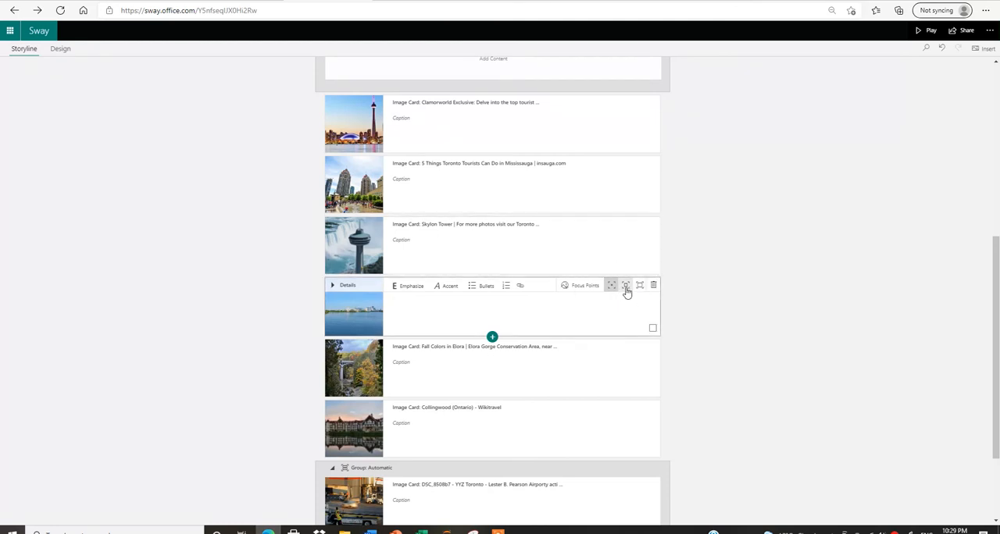
{"action": "left_click", "coordinate": [618, 362]}
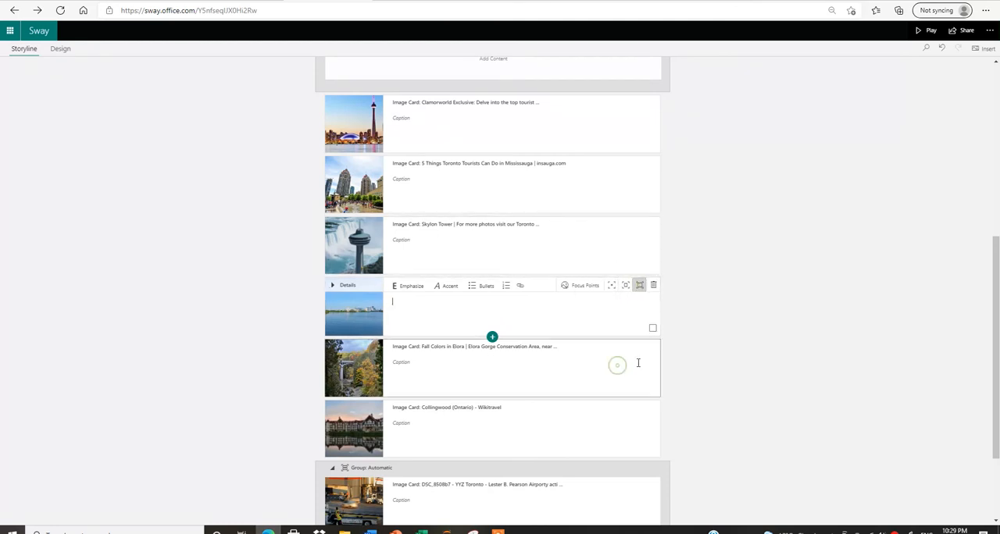
{"action": "left_click", "coordinate": [640, 353]}
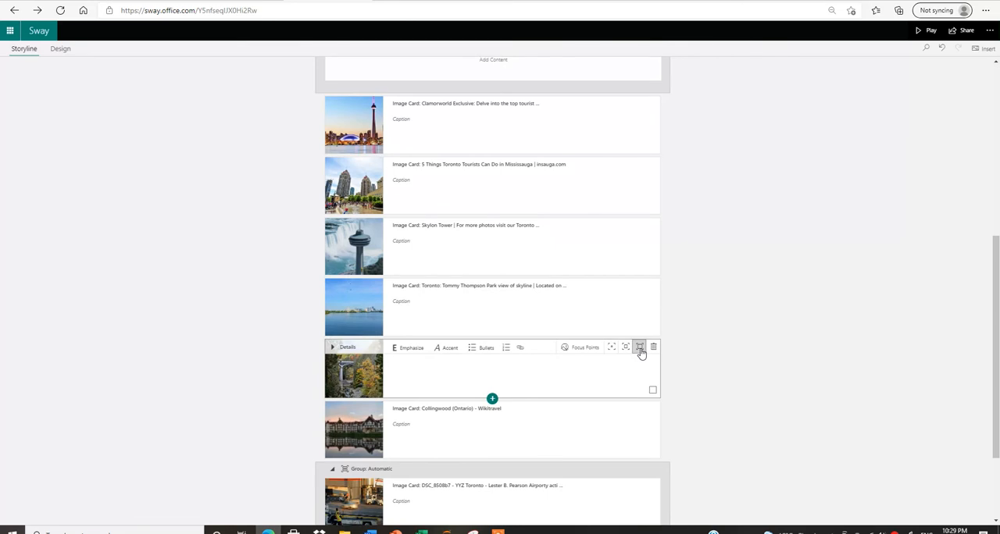
{"action": "left_click", "coordinate": [641, 412]}
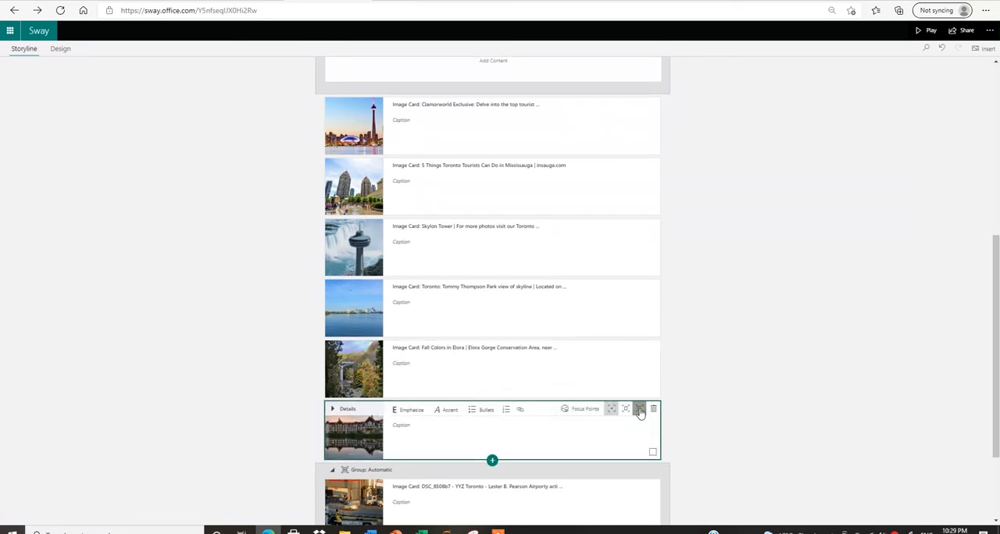
Set the emphasis of the grouped airport and Niagara Imax image cards to Intense.
{"action": "scroll", "coordinate": [995, 364], "scroll_direction": "down", "scroll_amount": 3}
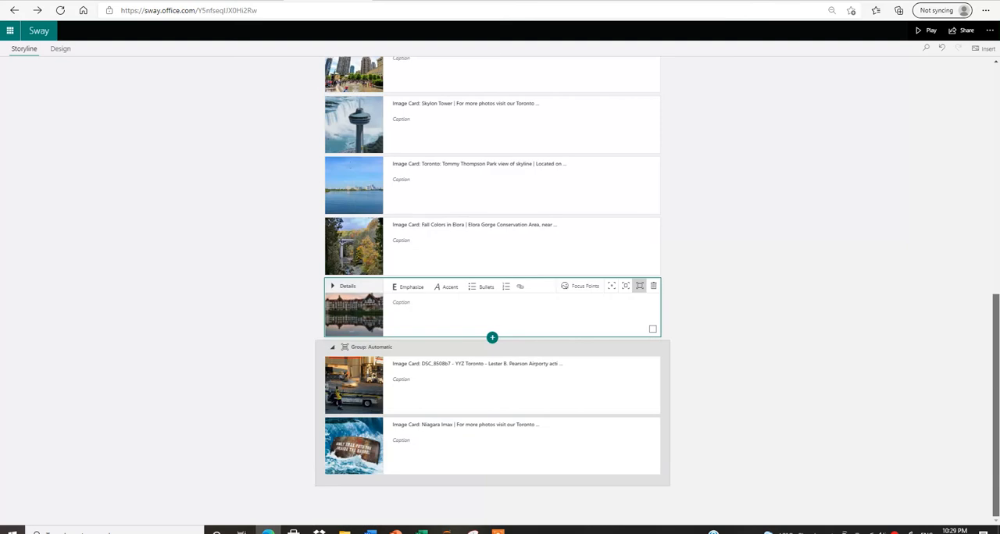
{"action": "left_click", "coordinate": [625, 380]}
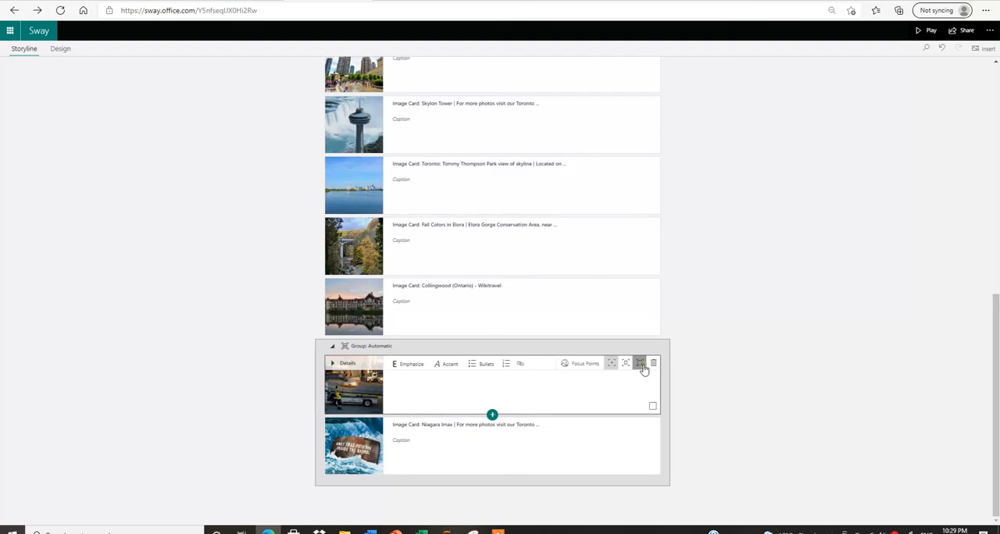
{"action": "left_click", "coordinate": [629, 436]}
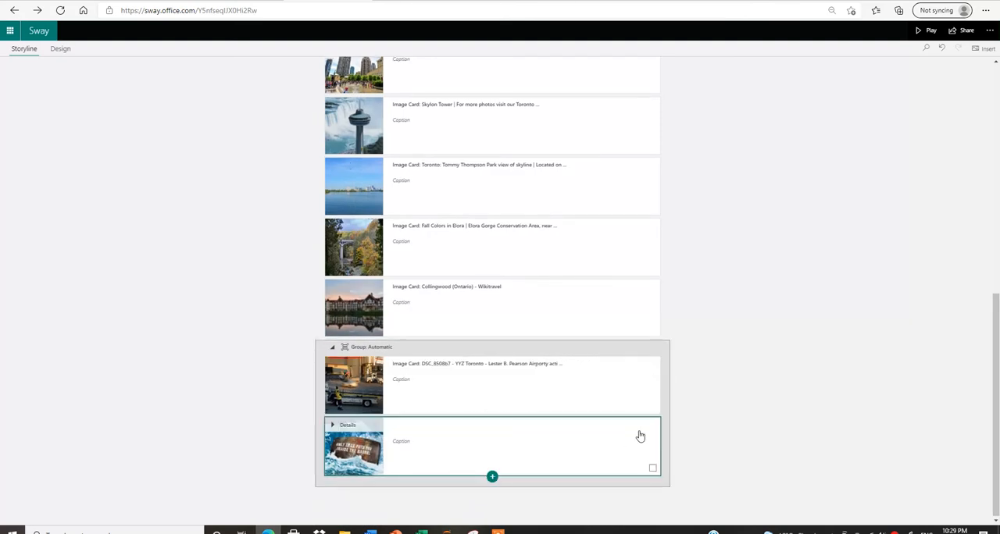
{"action": "left_click", "coordinate": [640, 426]}
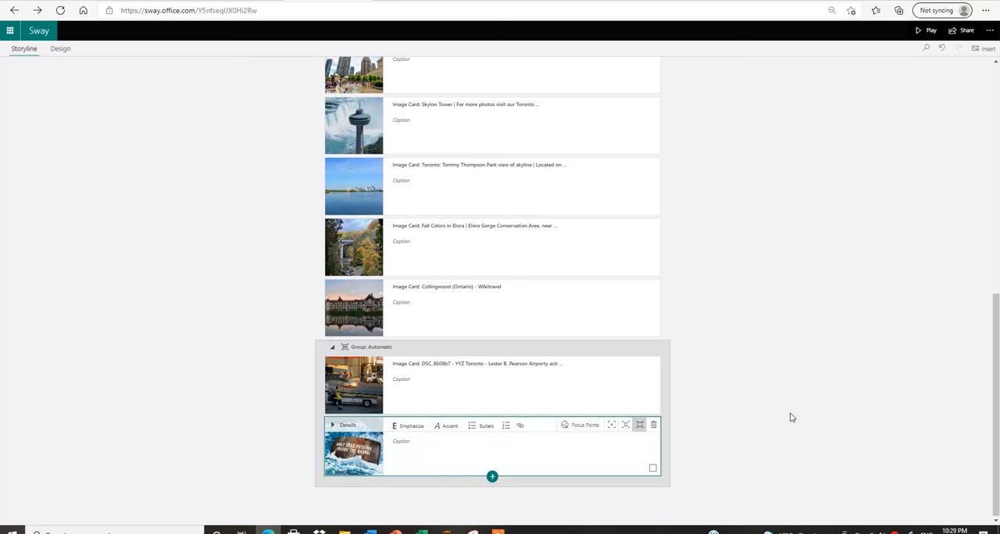
Preview the presentation's design from the Niagara Imax image back to the title card.
{"action": "left_click", "coordinate": [59, 49]}
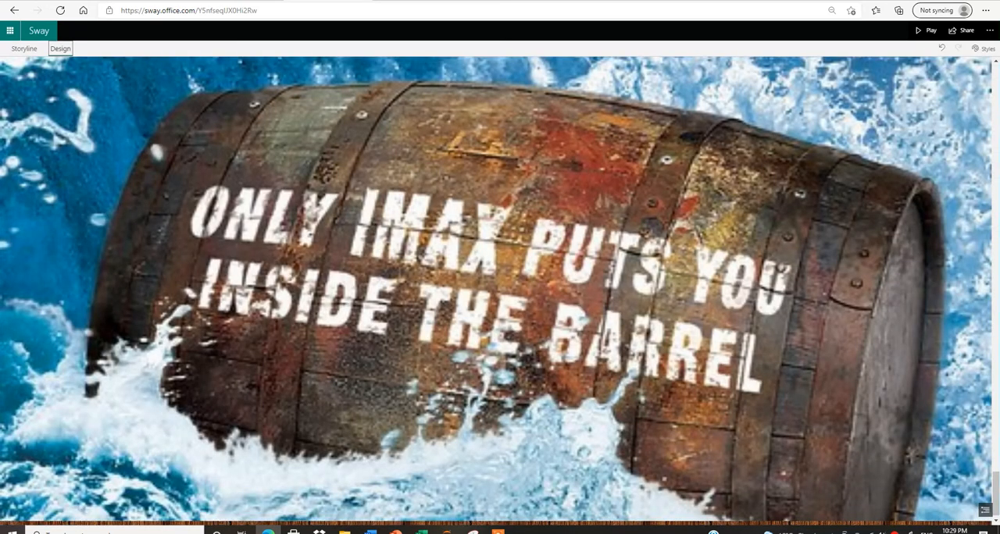
{"action": "left_click_drag", "start_coordinate": [996, 479], "coordinate": [996, 86]}
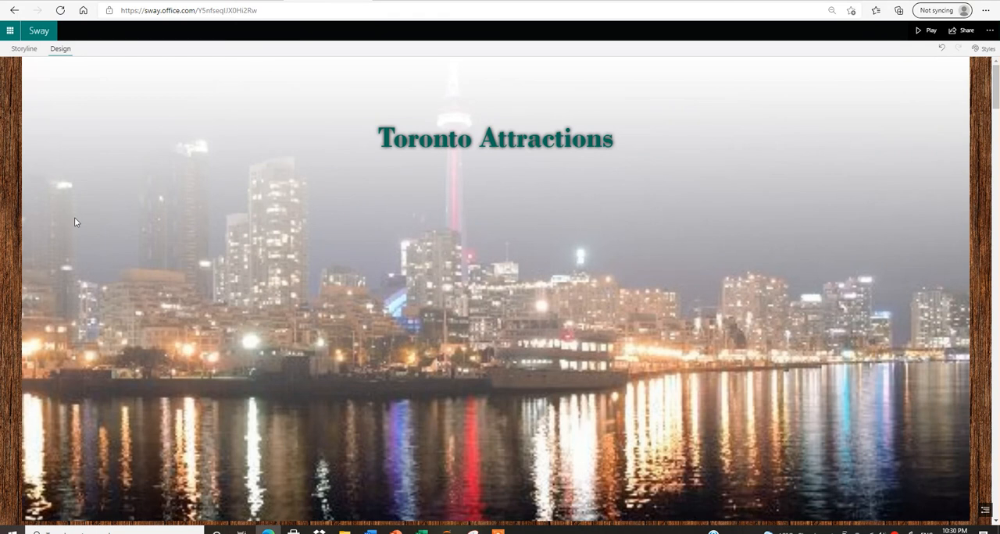
Try the Horizontal layout and page through the presentation from the title card to the Elora image.
{"action": "left_click", "coordinate": [985, 50]}
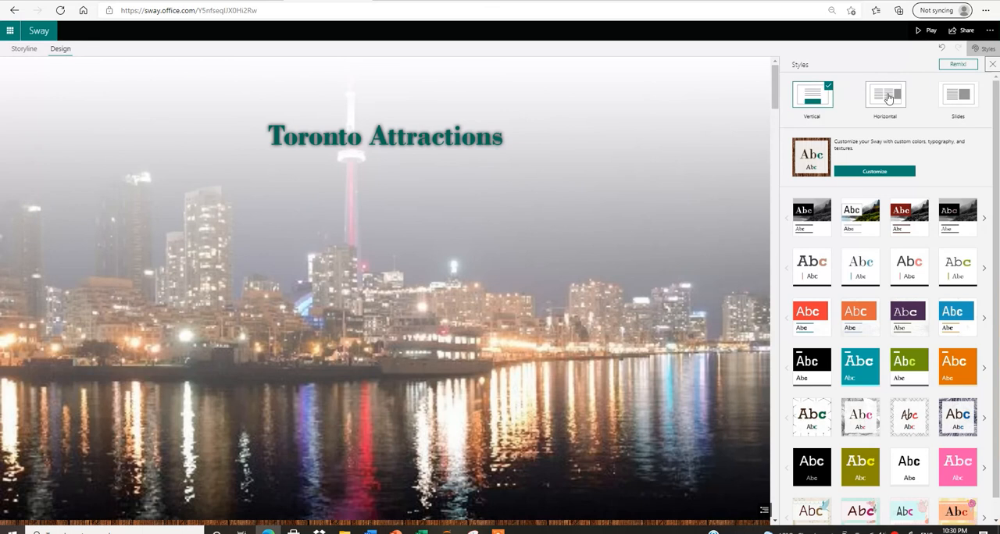
{"action": "left_click", "coordinate": [885, 95]}
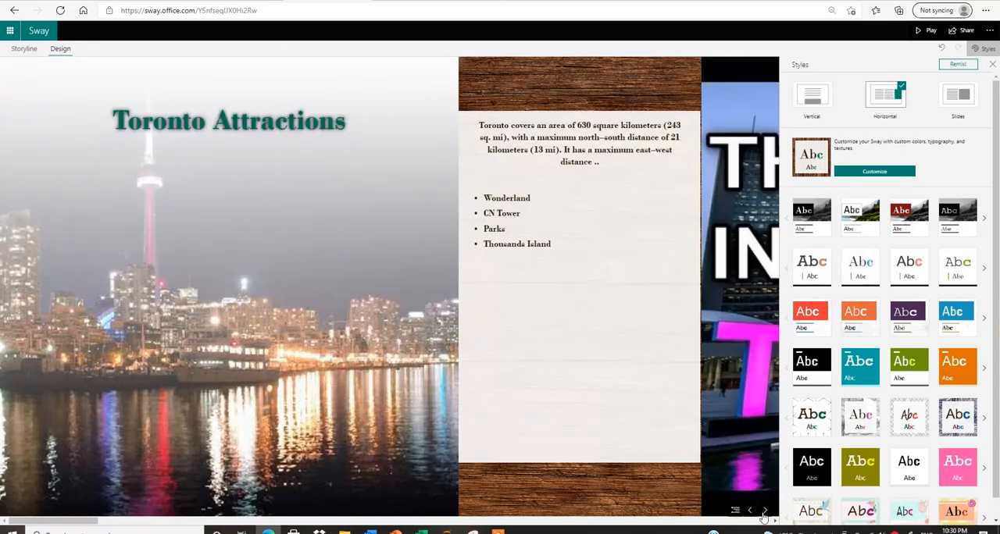
{"action": "left_click", "coordinate": [766, 512]}
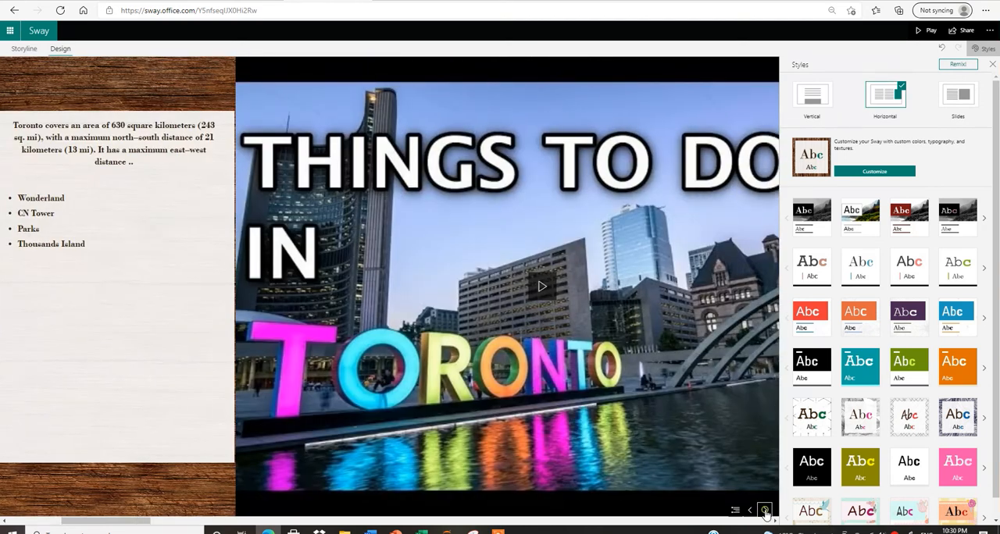
{"action": "left_click", "coordinate": [766, 512]}
{"action": "left_click", "coordinate": [766, 512]}
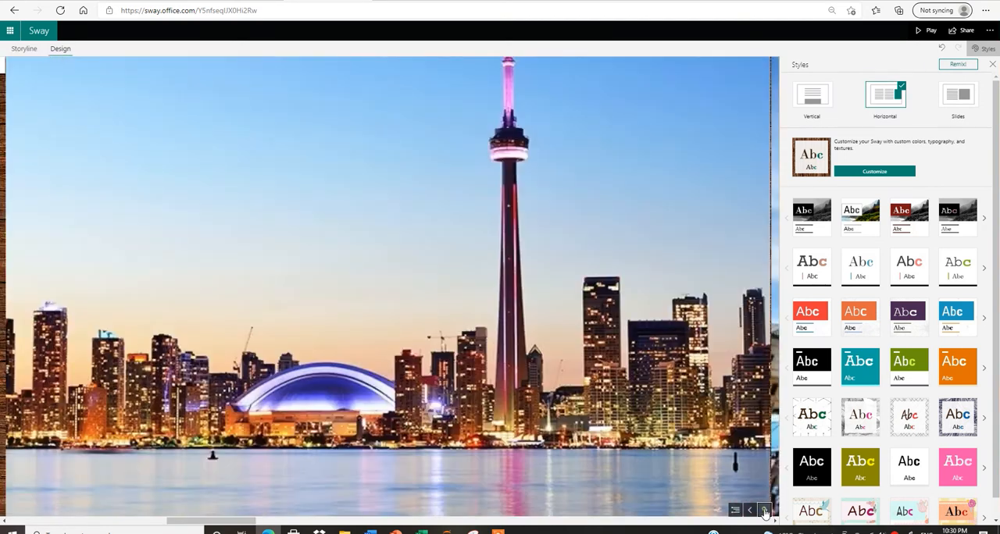
{"action": "left_click", "coordinate": [765, 511]}
{"action": "left_click", "coordinate": [751, 511]}
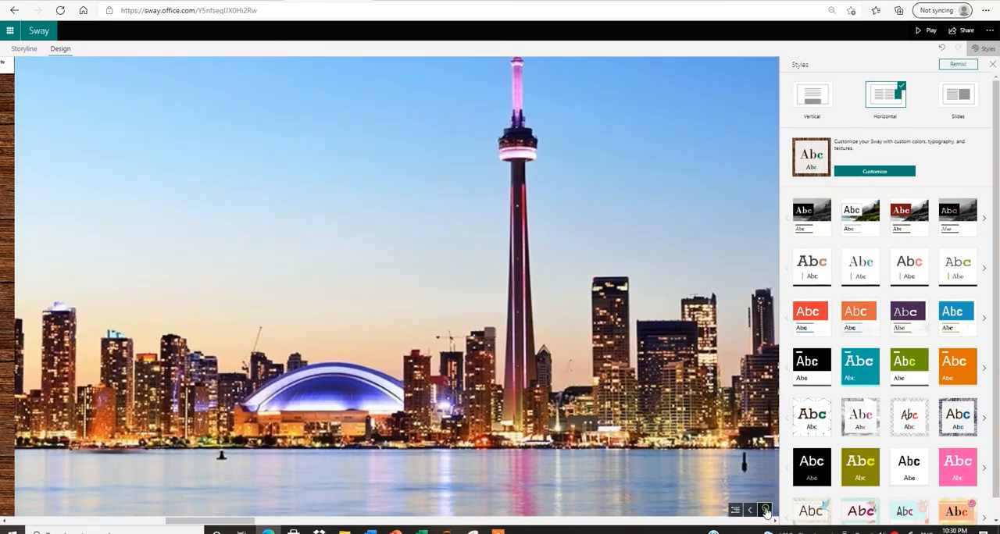
{"action": "left_click", "coordinate": [766, 512]}
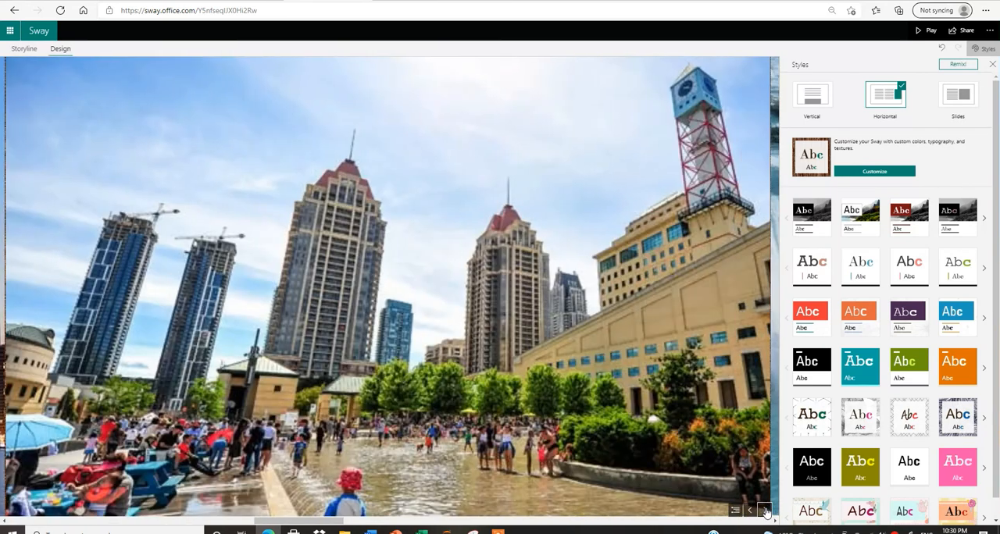
{"action": "left_click", "coordinate": [766, 512]}
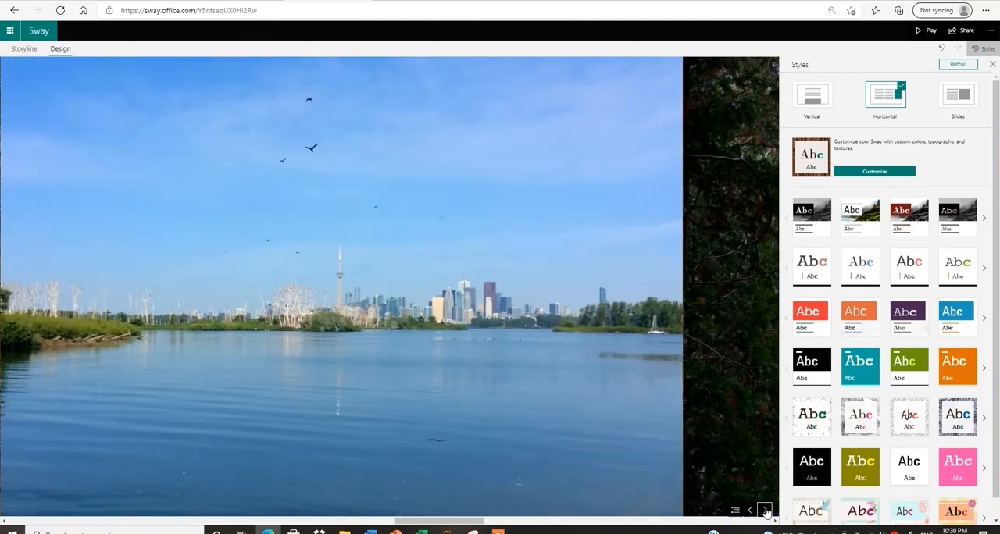
{"action": "left_click", "coordinate": [766, 511]}
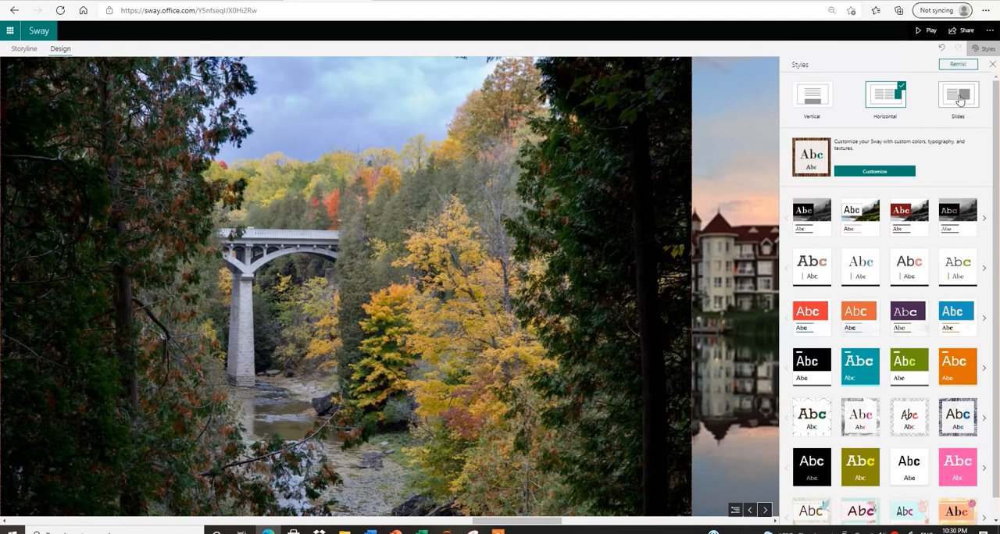
Try the Slides layout and open the focus points of the title card's background image.
{"action": "left_click", "coordinate": [960, 95]}
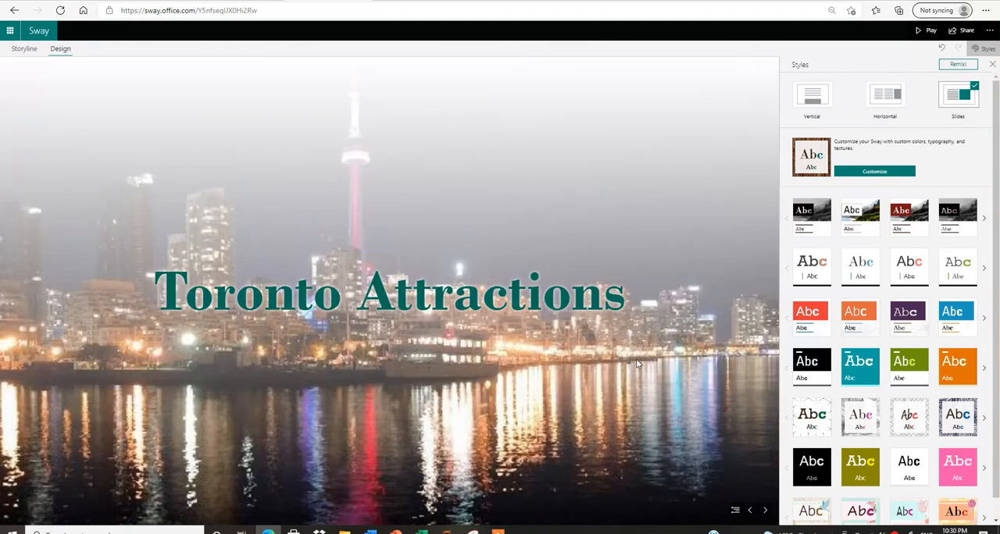
{"action": "left_click", "coordinate": [638, 365]}
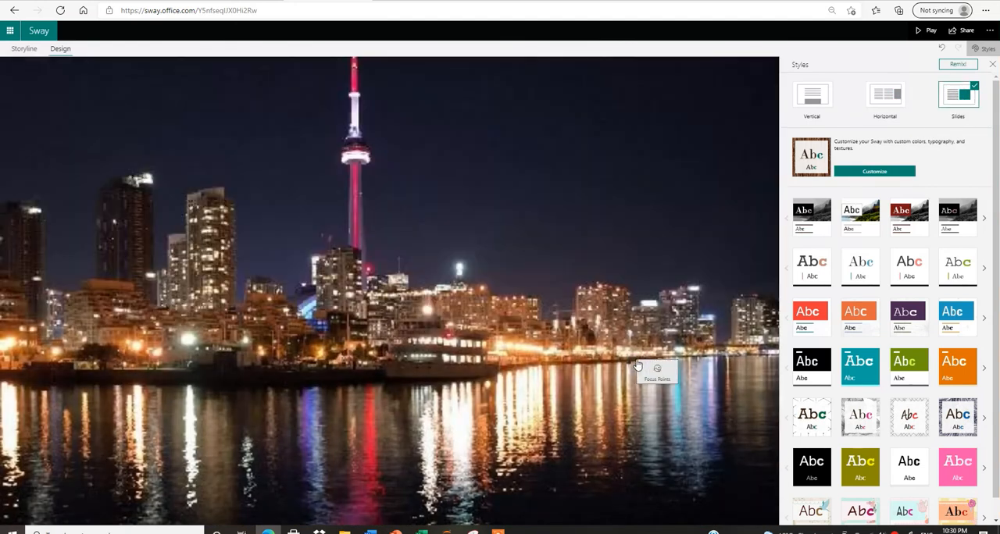
{"action": "left_click", "coordinate": [653, 373]}
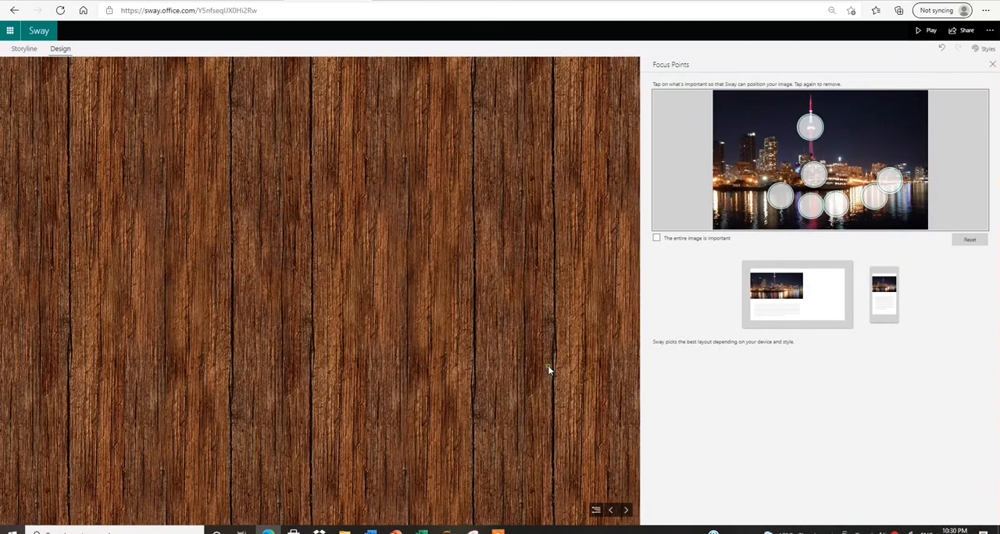
{"action": "left_click", "coordinate": [549, 367]}
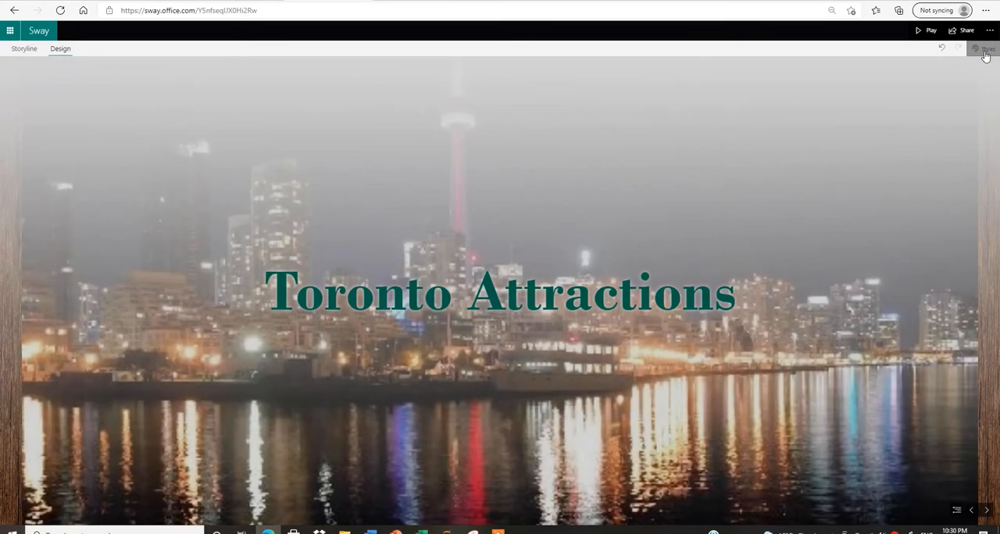
Restore the Vertical layout and apply the solid orange style after trying the dark red, bright red and teal ones.
{"action": "left_click", "coordinate": [986, 52]}
{"action": "left_click", "coordinate": [814, 98]}
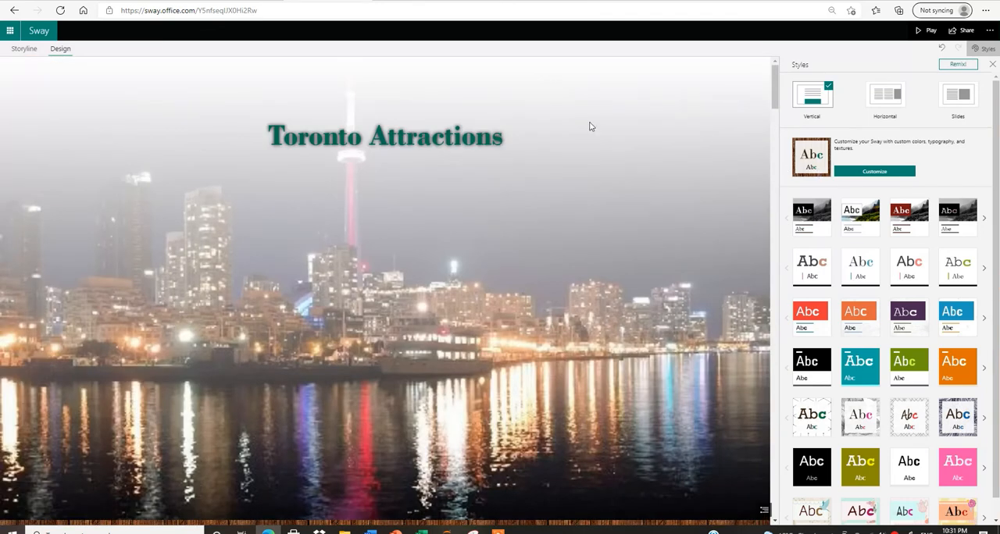
{"action": "left_click", "coordinate": [900, 219]}
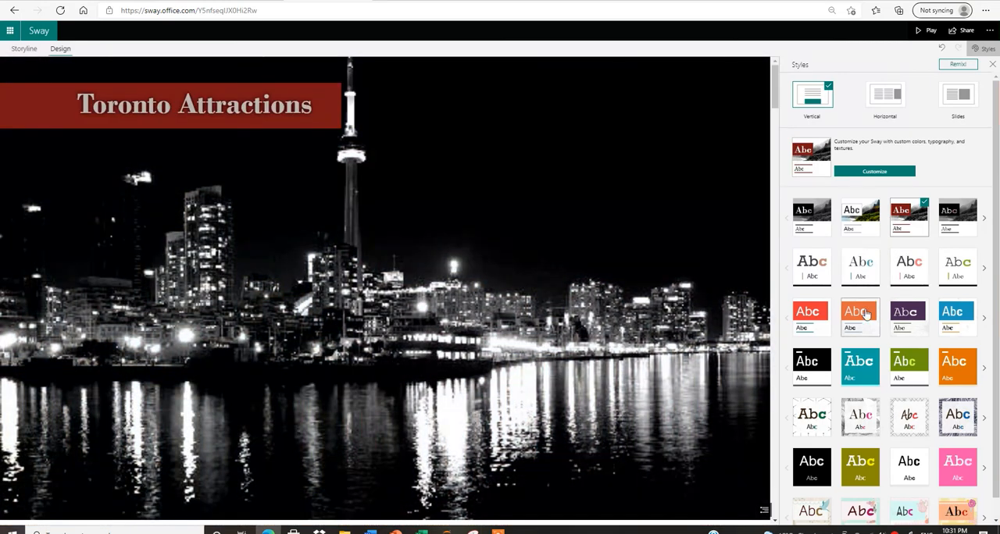
{"action": "left_click", "coordinate": [810, 313]}
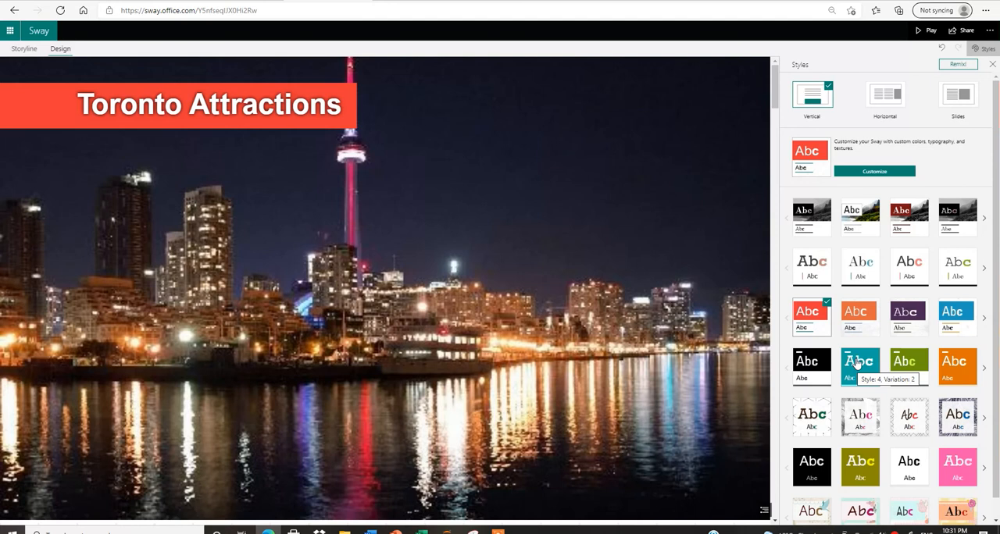
{"action": "left_click", "coordinate": [859, 362]}
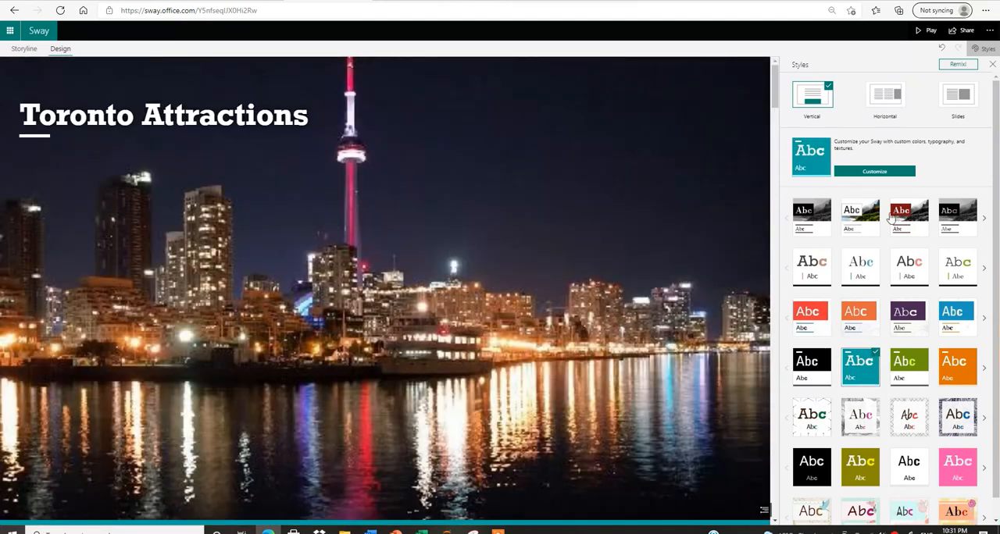
{"action": "left_click", "coordinate": [951, 366]}
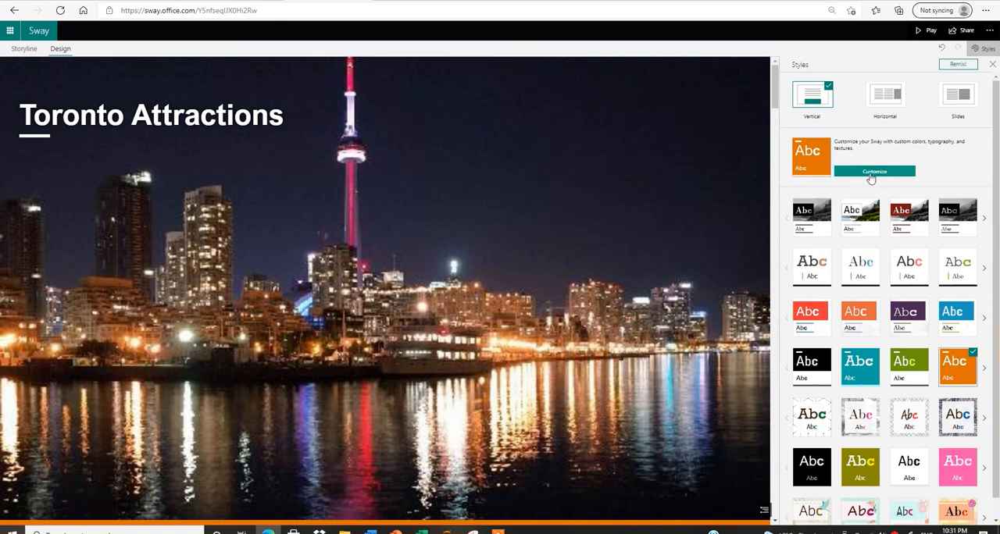
Customize the style with Large text size, Intense animation emphasis and the solid orange color palette.
{"action": "left_click", "coordinate": [873, 173]}
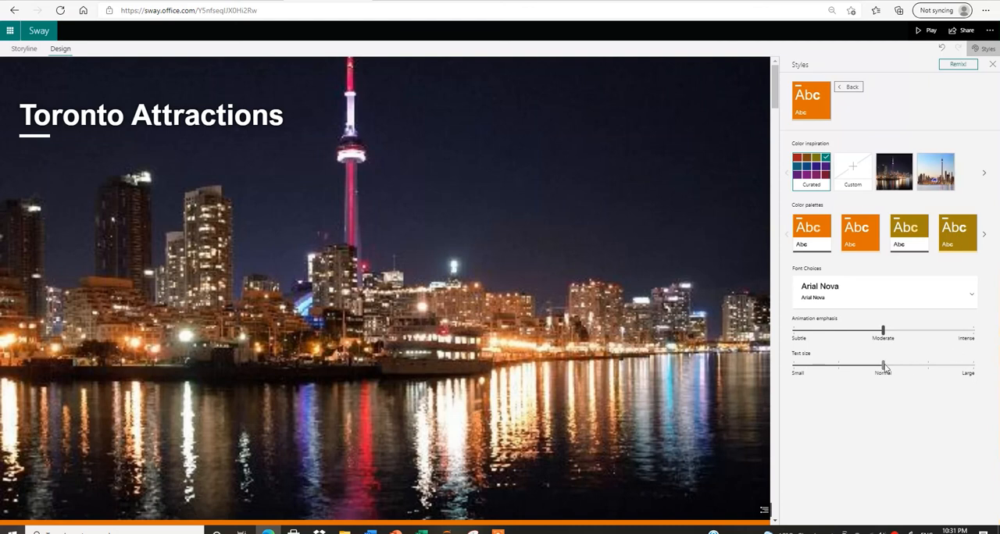
{"action": "left_click_drag", "start_coordinate": [884, 367], "coordinate": [972, 365]}
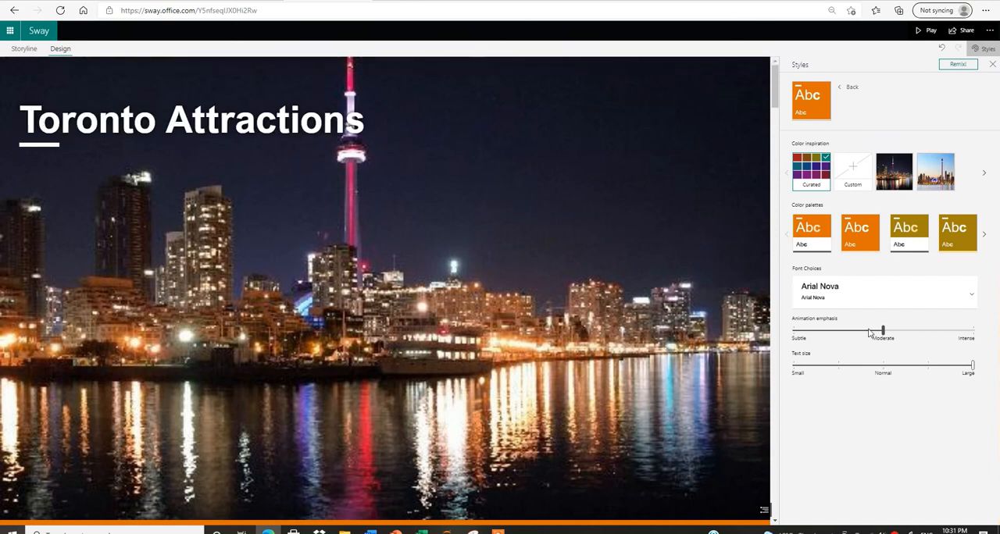
{"action": "left_click", "coordinate": [968, 331]}
{"action": "left_click", "coordinate": [864, 229]}
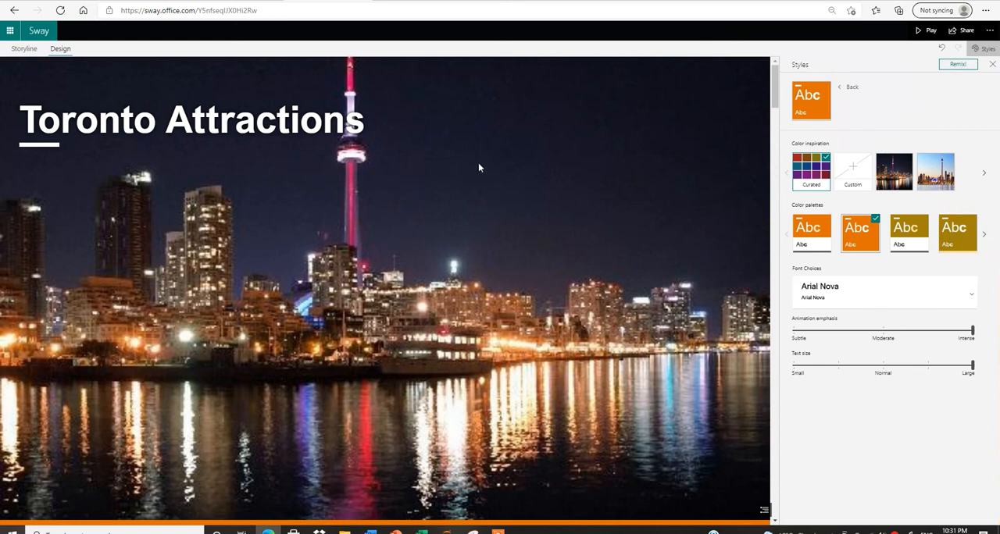
Try three remixed designs of the presentation and undo them back to the solid orange style.
{"action": "left_click", "coordinate": [955, 66]}
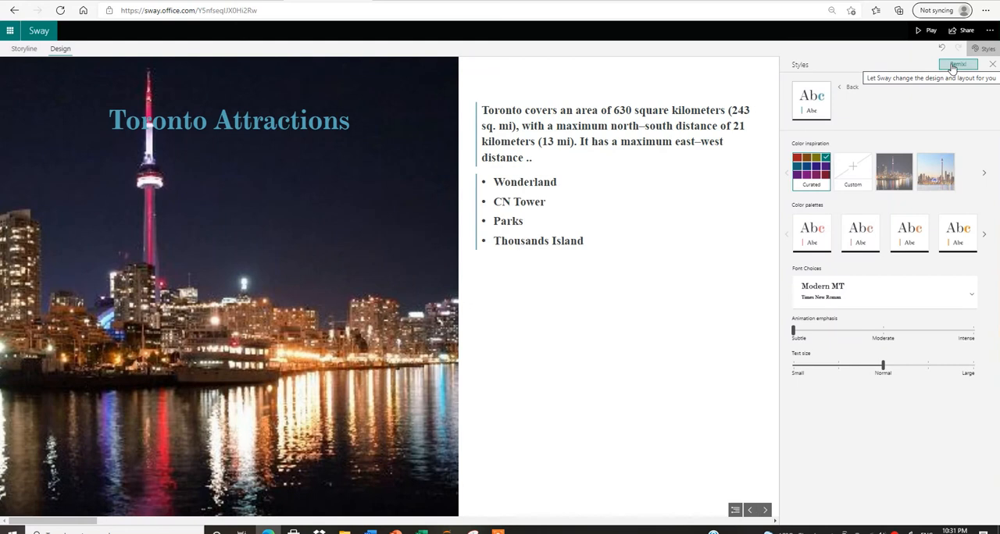
{"action": "left_click", "coordinate": [955, 66]}
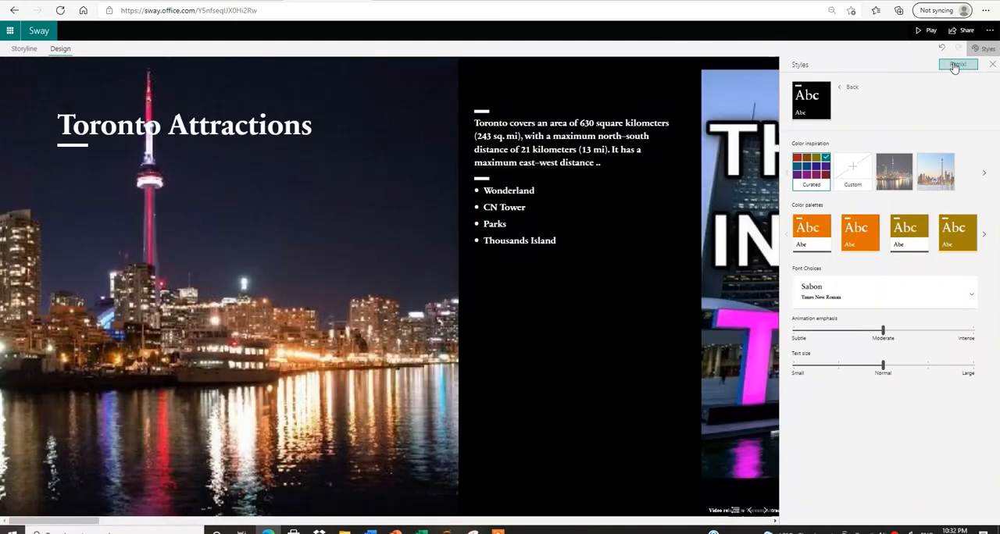
{"action": "left_click", "coordinate": [956, 67]}
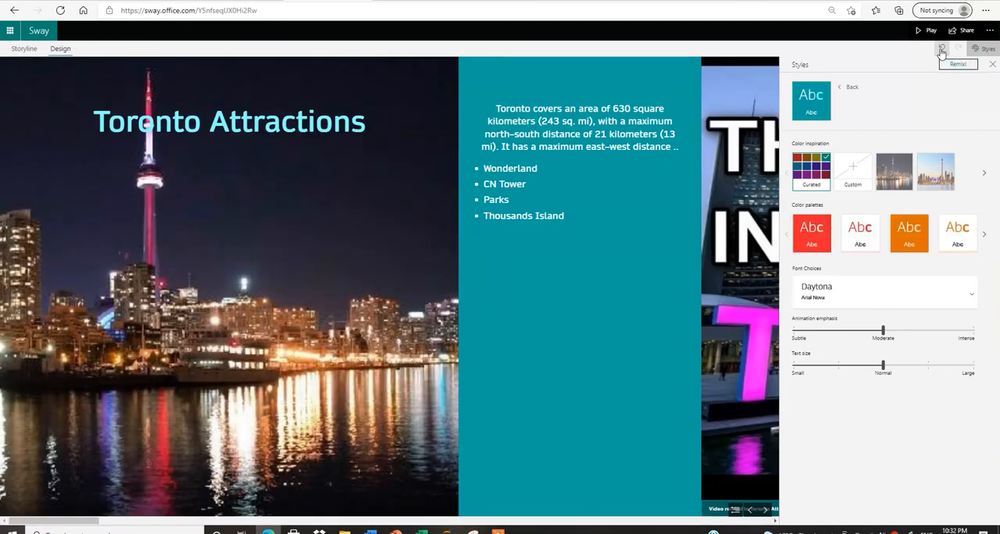
{"action": "left_click", "coordinate": [942, 50]}
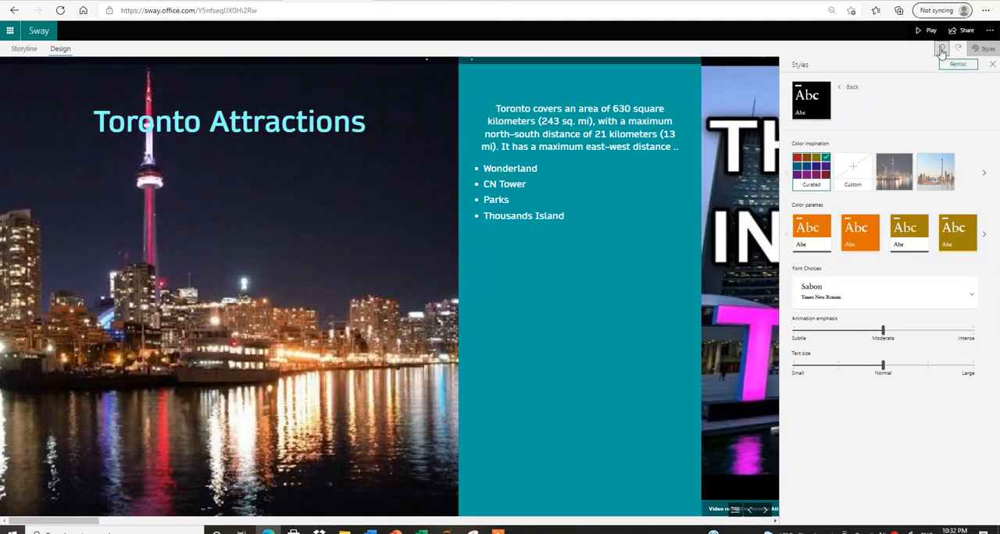
{"action": "left_click", "coordinate": [942, 51]}
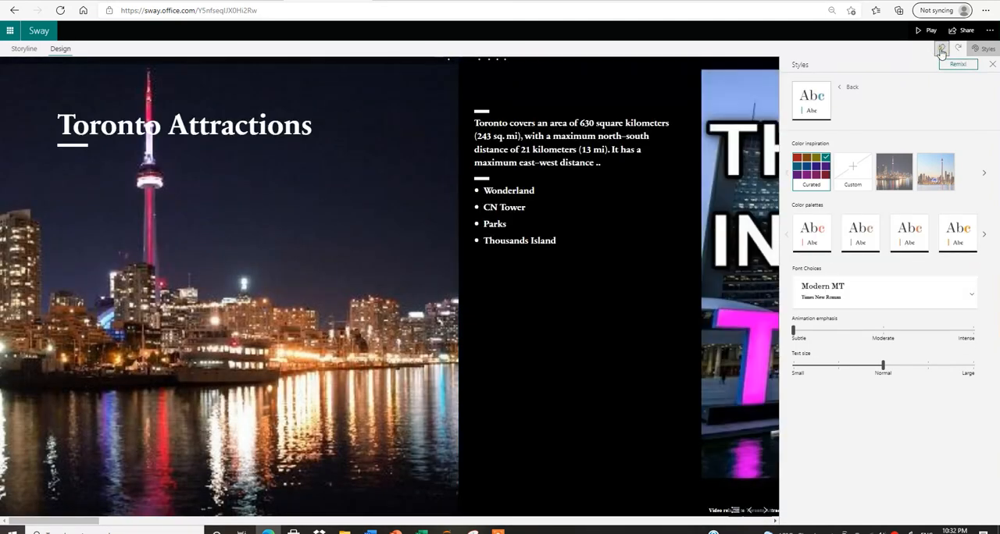
{"action": "left_click", "coordinate": [942, 51]}
{"action": "left_click", "coordinate": [941, 51]}
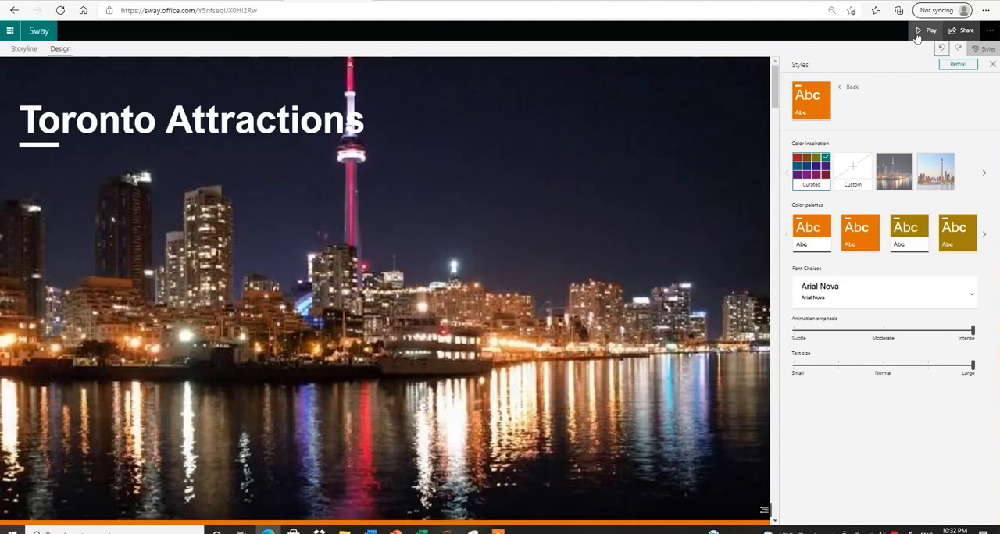
Preview the presentation in play mode with its navigation overview, and view the sharing options in the editor.
{"action": "left_click", "coordinate": [922, 31]}
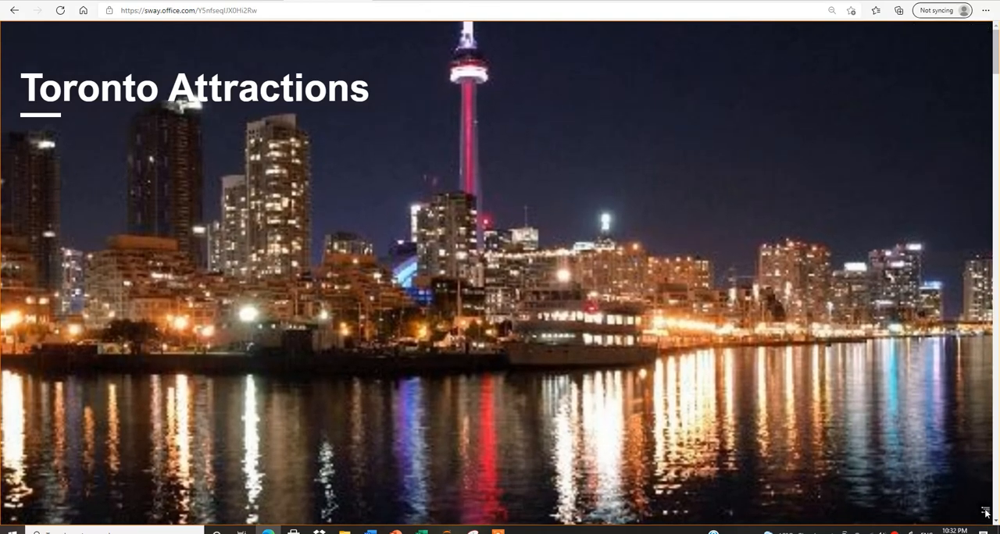
{"action": "left_click", "coordinate": [986, 512]}
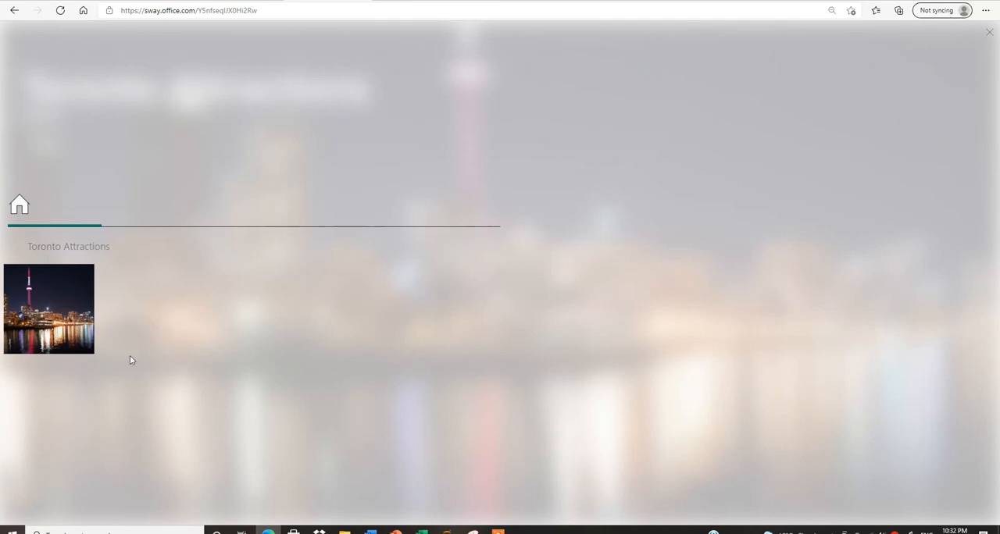
{"action": "left_click", "coordinate": [53, 304]}
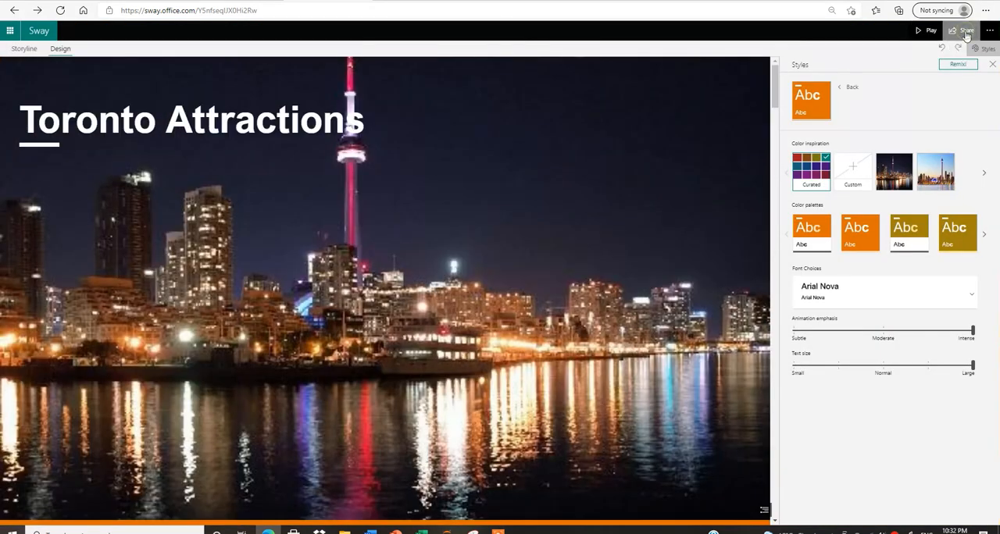
{"action": "left_click", "coordinate": [966, 32]}
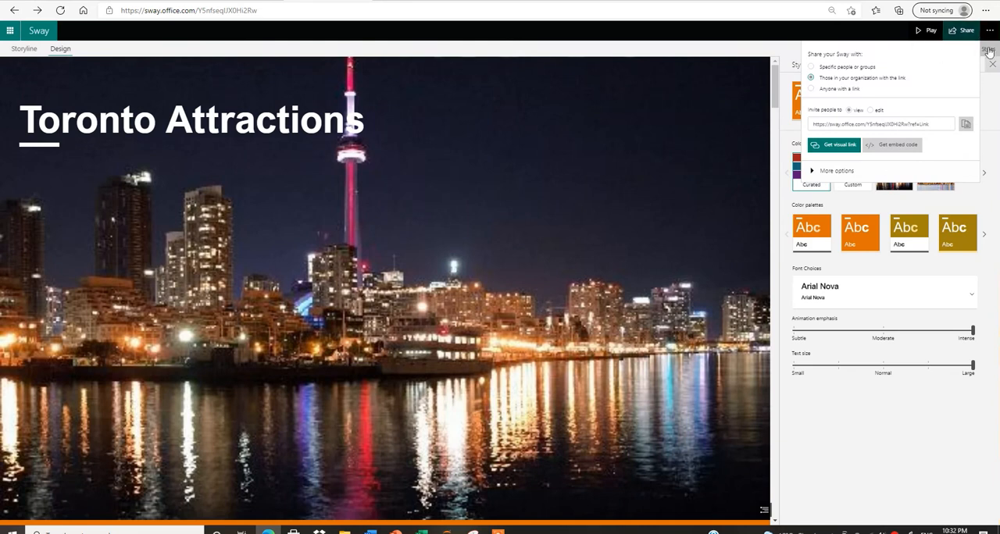
{"action": "left_click", "coordinate": [763, 514]}
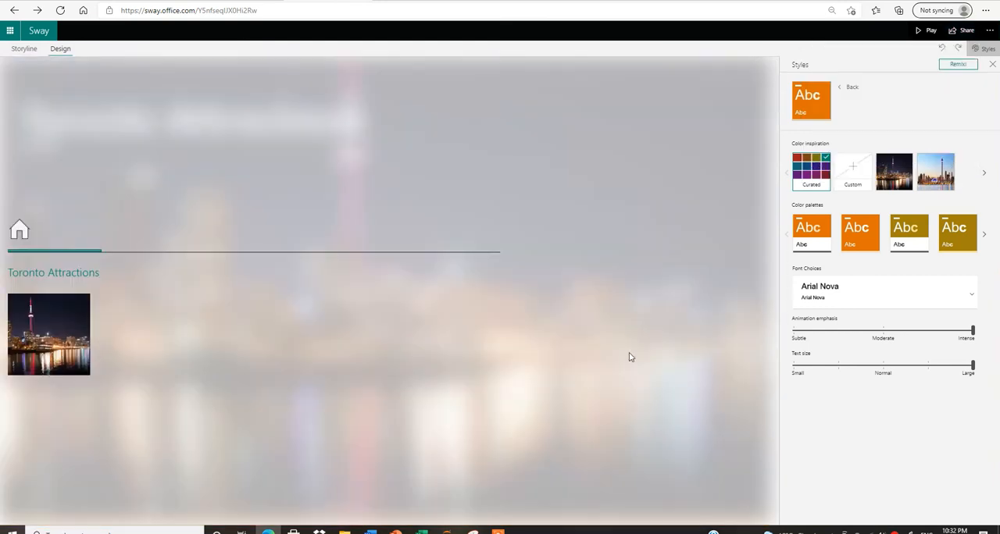
Return to the storyline and view the content types available for the empty group below the video card.
{"action": "left_click", "coordinate": [23, 49]}
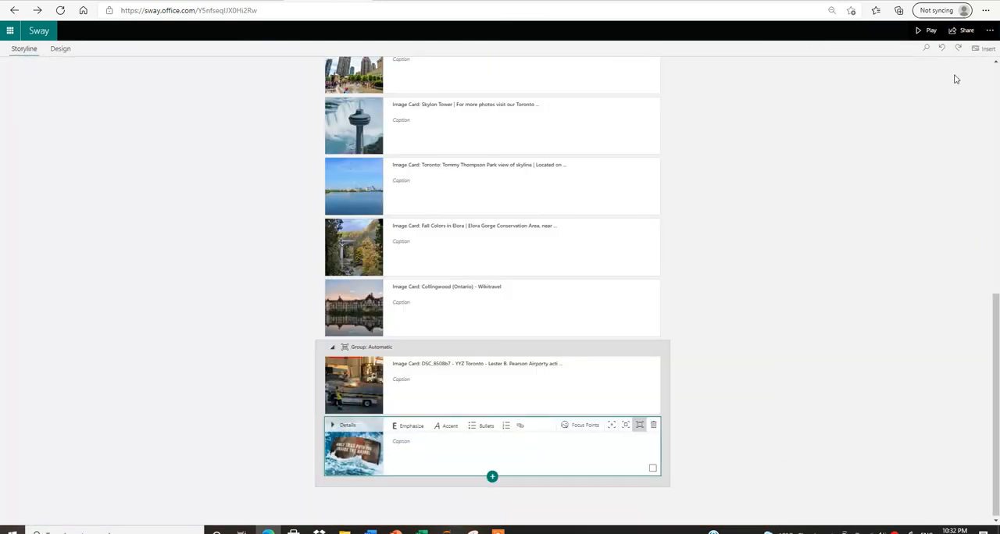
{"action": "left_click_drag", "start_coordinate": [998, 307], "coordinate": [997, 78]}
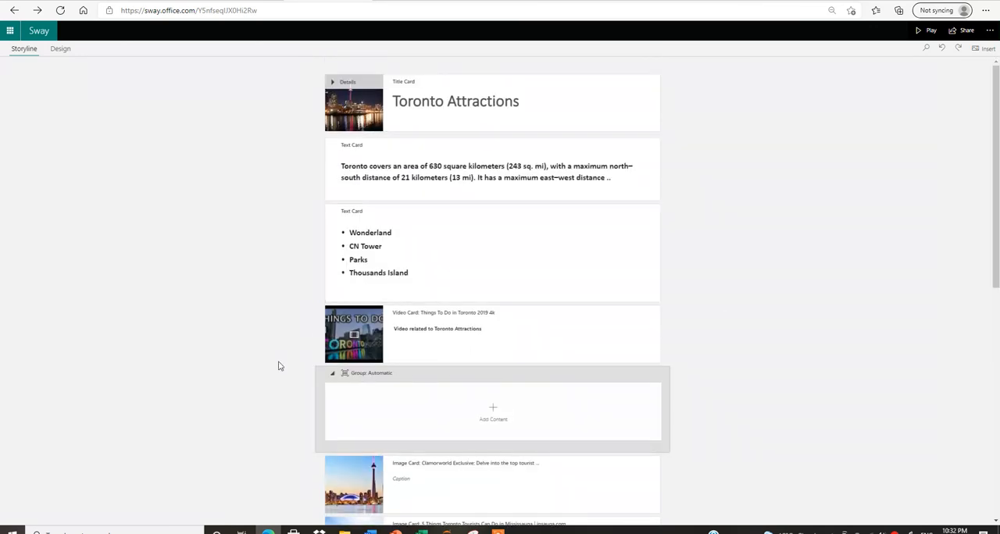
{"action": "left_click_drag", "start_coordinate": [996, 182], "coordinate": [996, 293]}
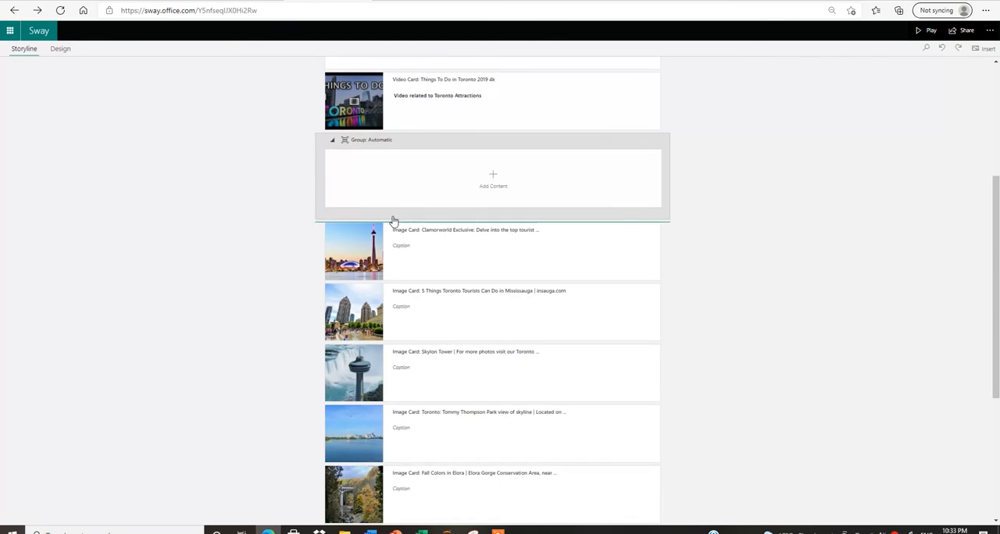
{"action": "left_click", "coordinate": [552, 180]}
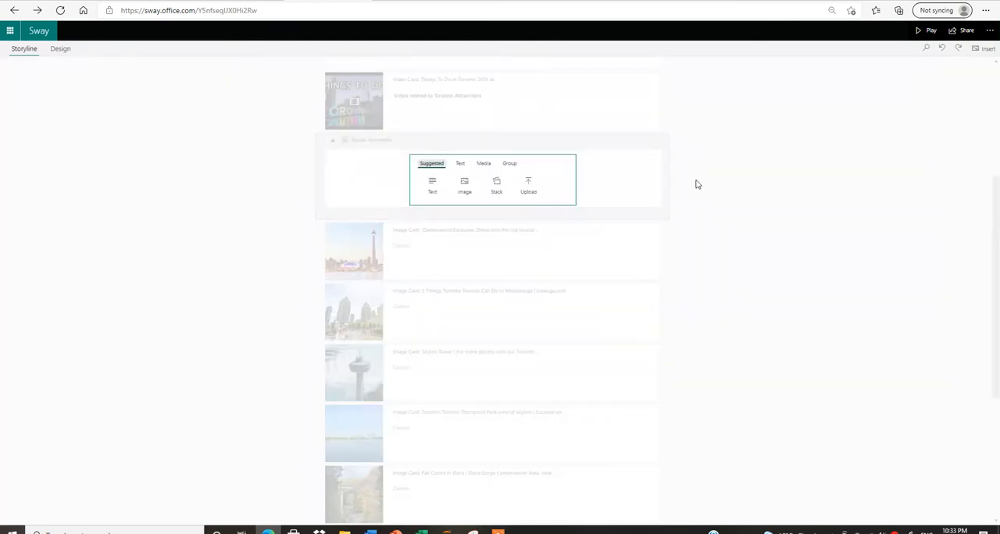
{"action": "left_click", "coordinate": [604, 154]}
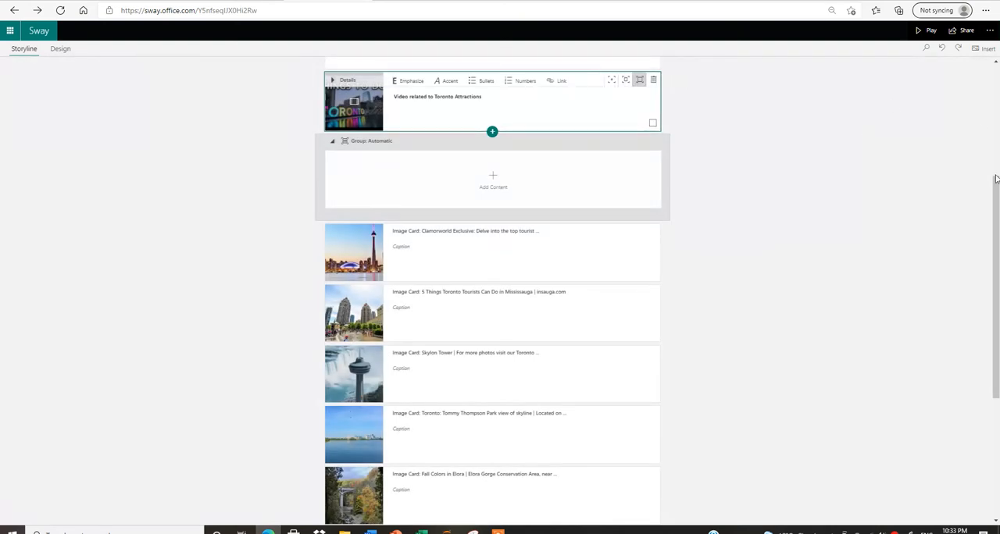
Look through the storyline cards and view the card types that can be inserted after the video card.
{"action": "scroll", "coordinate": [997, 88], "scroll_direction": "up", "scroll_amount": 3}
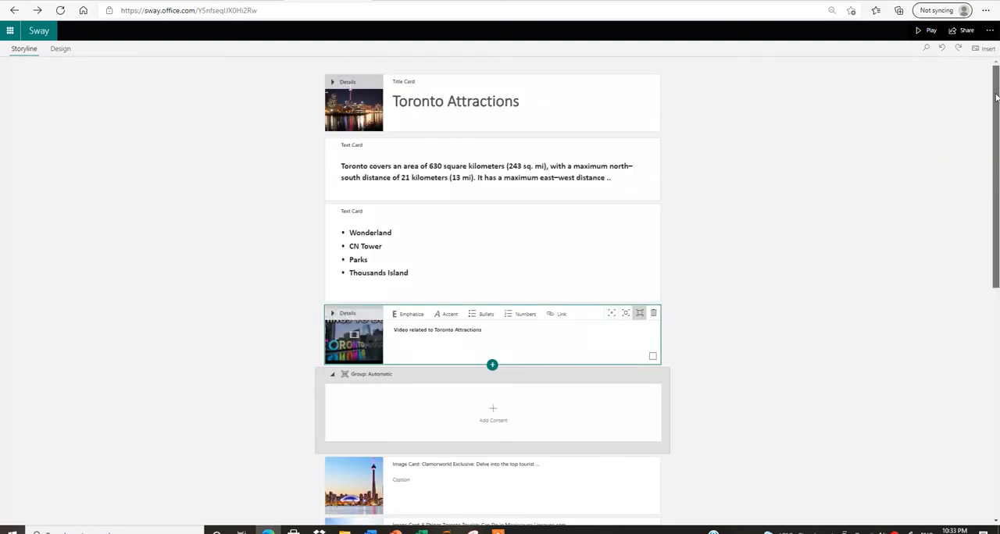
{"action": "scroll", "coordinate": [996, 97], "scroll_direction": "down", "scroll_amount": 10}
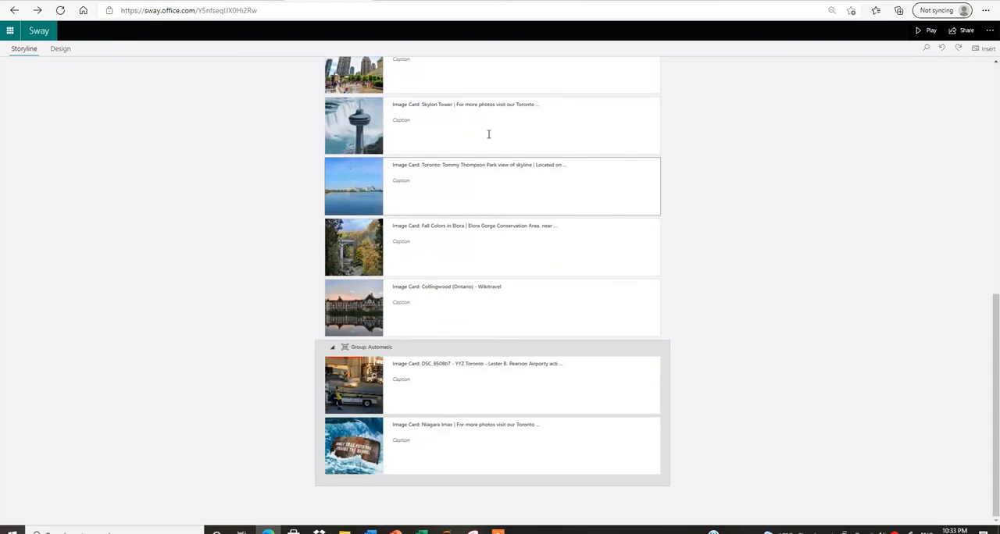
{"action": "scroll", "coordinate": [984, 347], "scroll_direction": "up", "scroll_amount": 10}
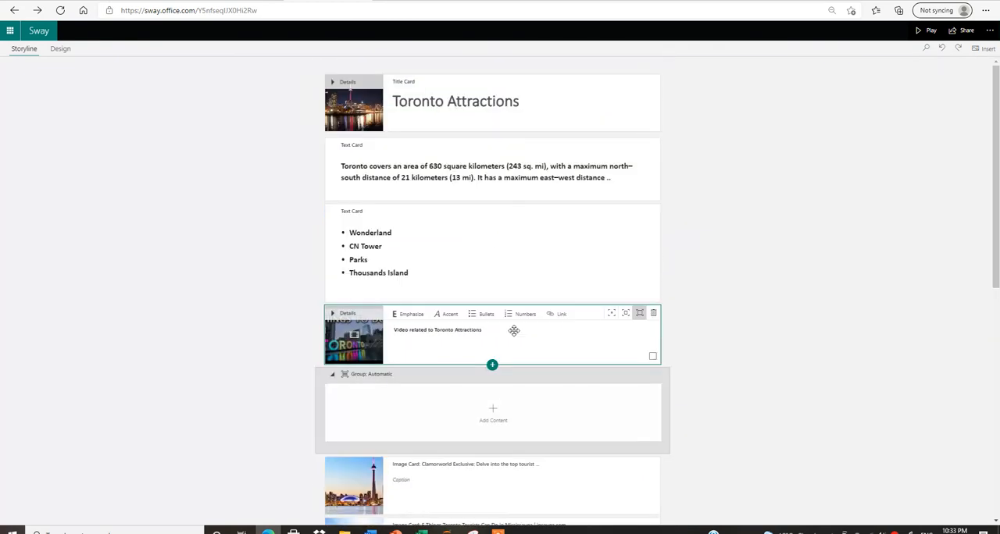
{"action": "left_click", "coordinate": [492, 368]}
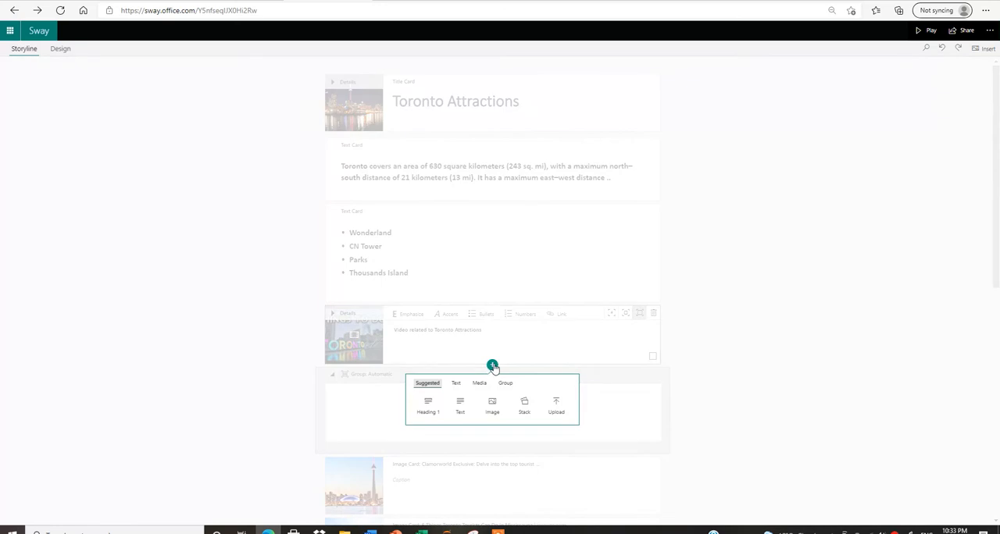
{"action": "left_click", "coordinate": [474, 239]}
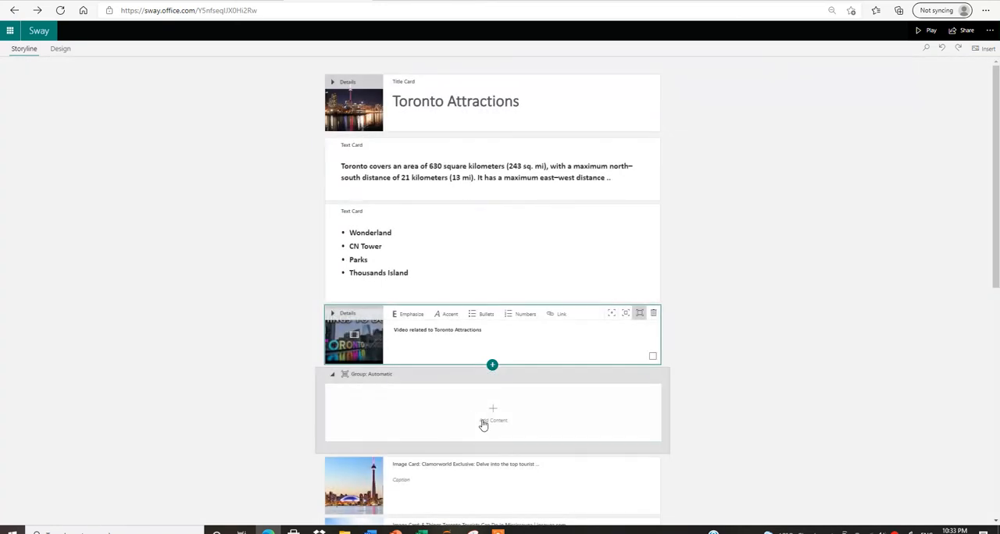
Insert an empty image card after the Niagara Imax card in the last group of the storyline.
{"action": "left_click_drag", "start_coordinate": [994, 256], "coordinate": [995, 486]}
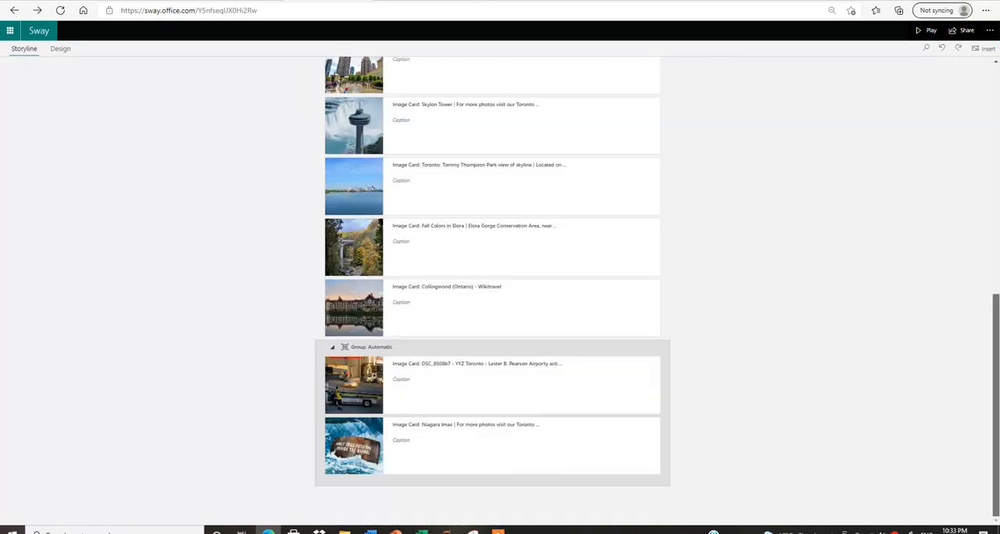
{"action": "left_click", "coordinate": [527, 445]}
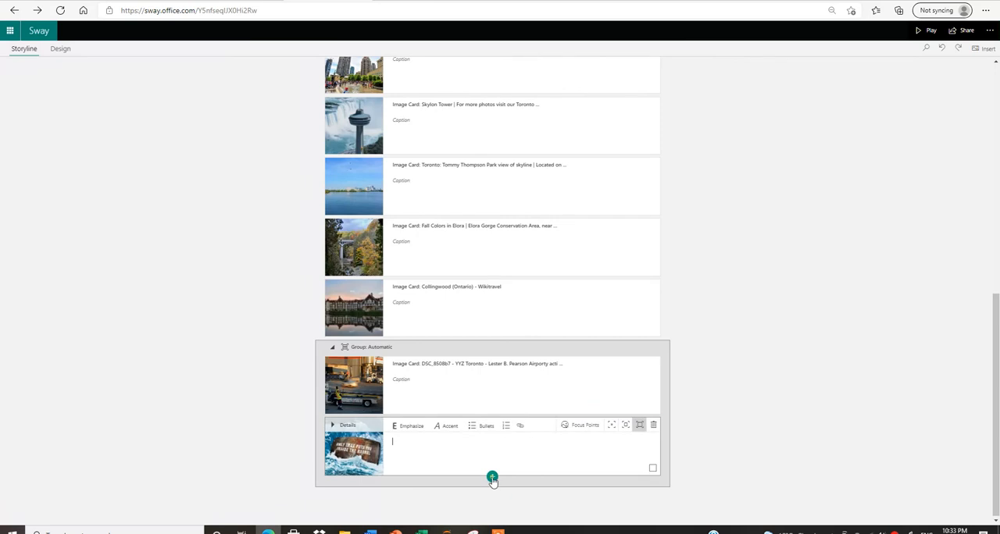
{"action": "left_click", "coordinate": [493, 478]}
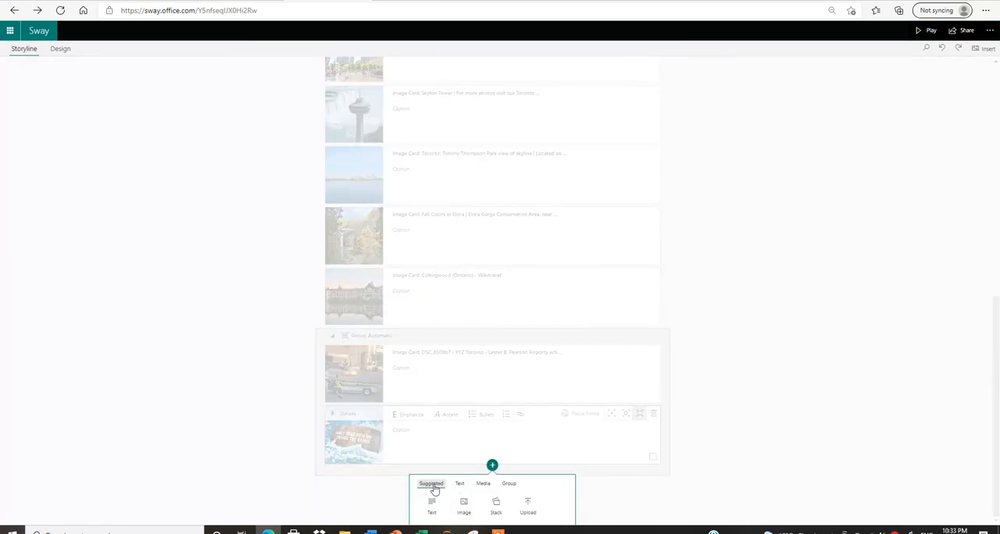
{"action": "left_click", "coordinate": [464, 504]}
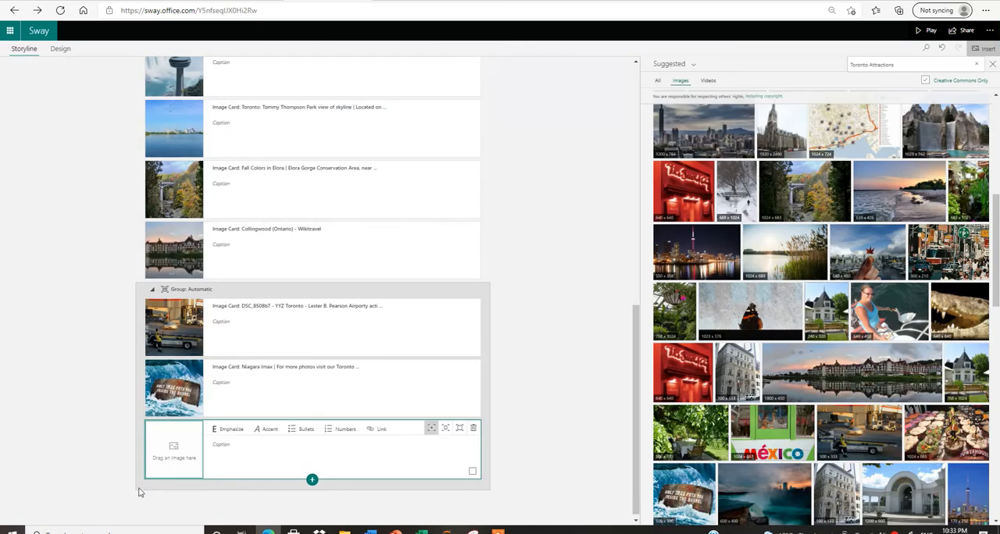
Place the suggested sunset beach image in the new empty image card and activate its caption.
{"action": "left_click", "coordinate": [677, 84]}
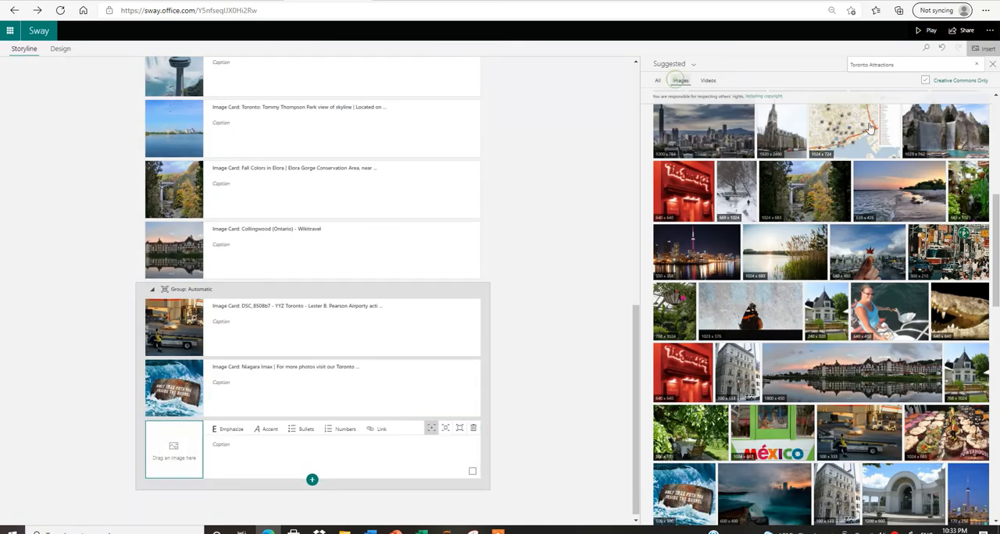
{"action": "left_click", "coordinate": [890, 190]}
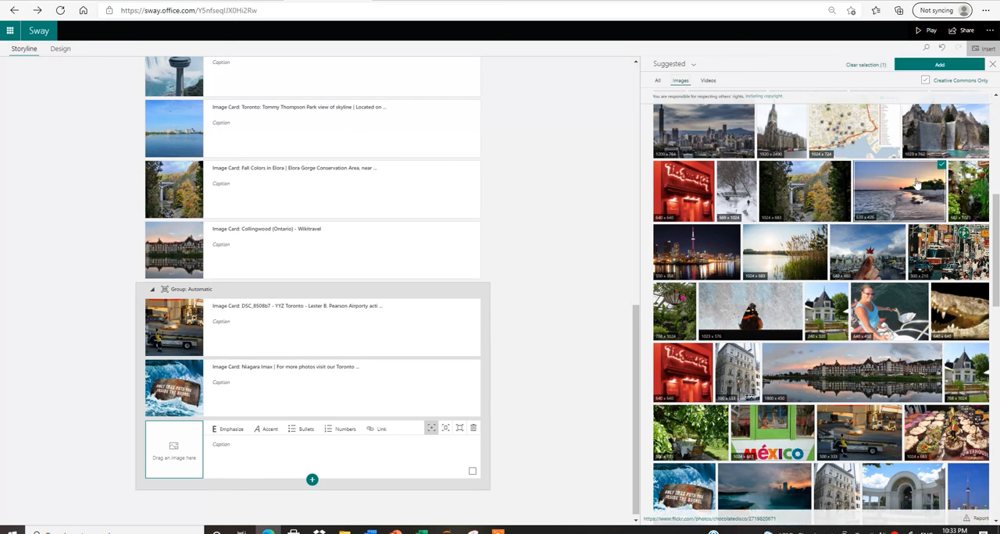
{"action": "left_click", "coordinate": [940, 169]}
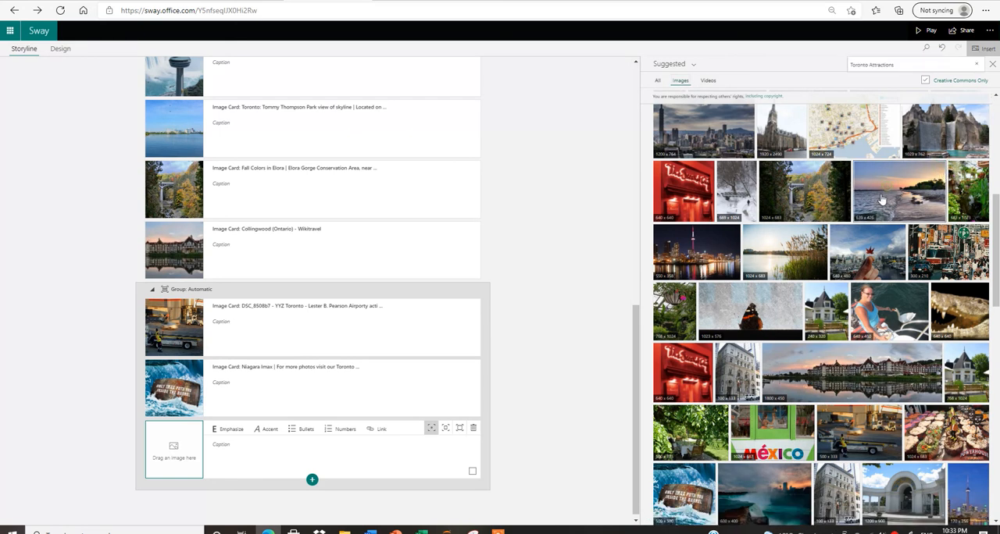
{"action": "left_click_drag", "start_coordinate": [889, 193], "coordinate": [169, 478]}
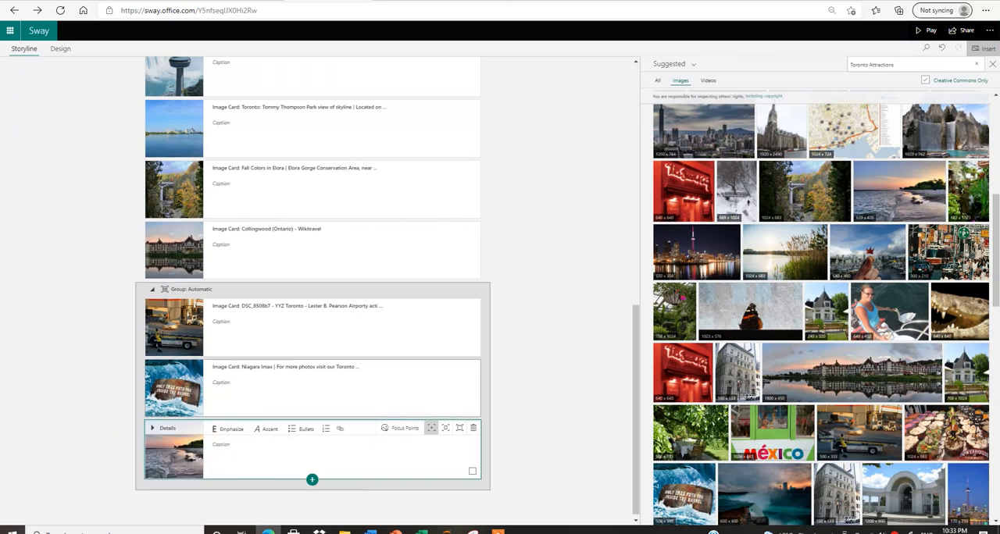
{"action": "left_click", "coordinate": [231, 452]}
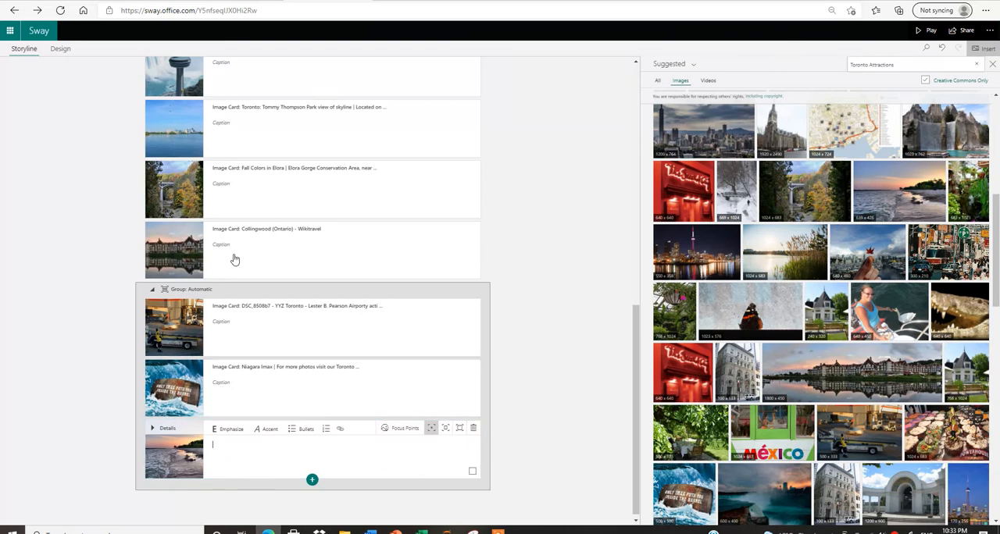